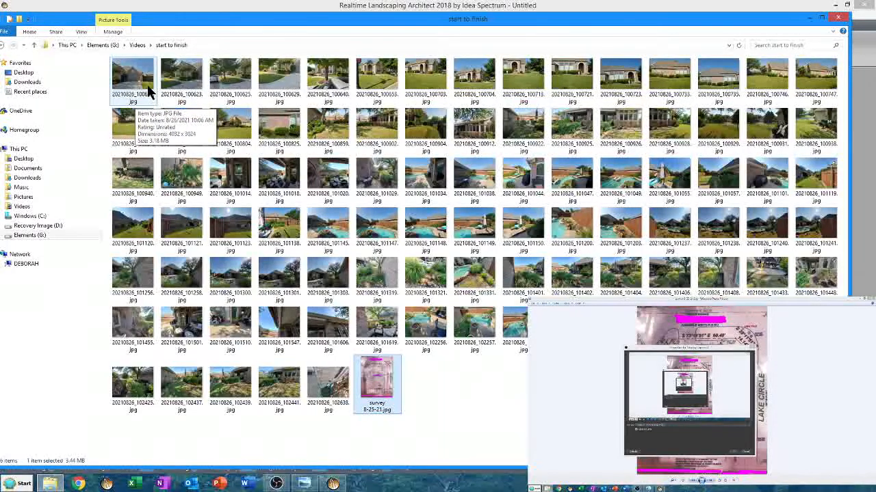
Step: Open the first site photo, 20210826_100622.jpg, in Windows Photo Viewer, move its window to the main screen and maximize it
{"action": "double_click", "coordinate": [146, 89]}
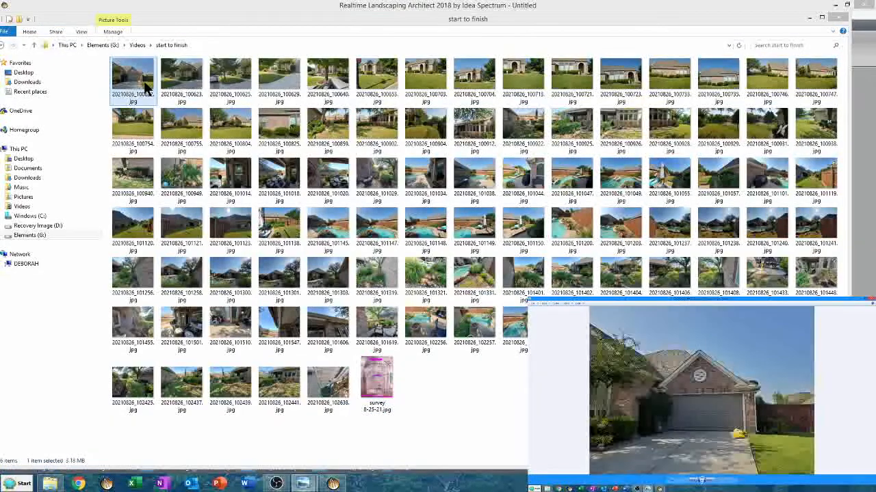
{"action": "left_click_drag", "start_coordinate": [611, 302], "coordinate": [345, 112]}
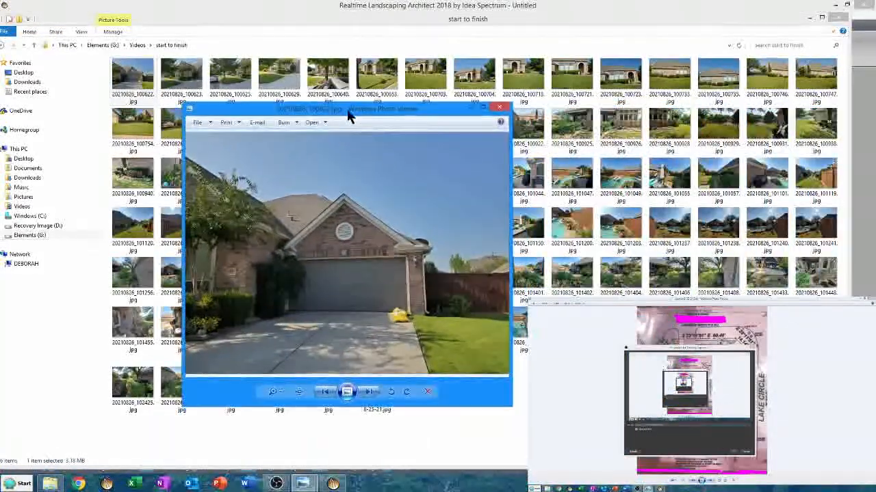
{"action": "left_click", "coordinate": [482, 106]}
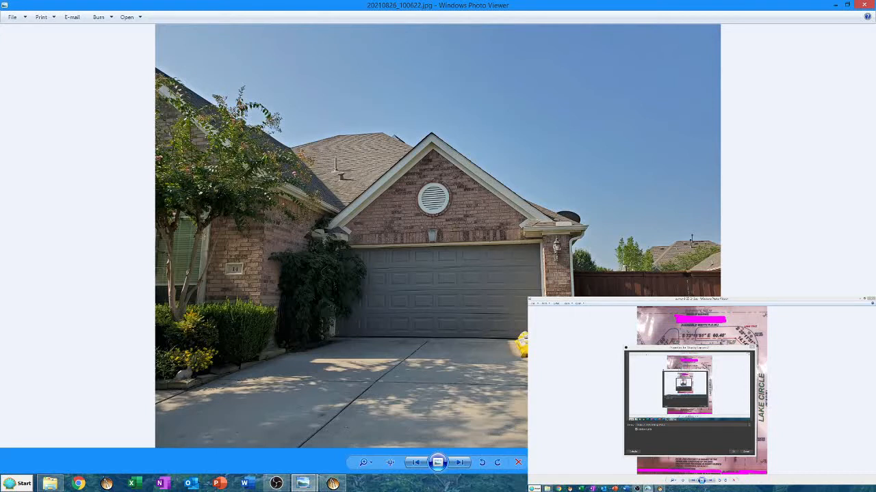
Step: Look through the photos of the front walk, street tree and entry, up to 20210826_100704.jpg
{"action": "left_click", "coordinate": [459, 463]}
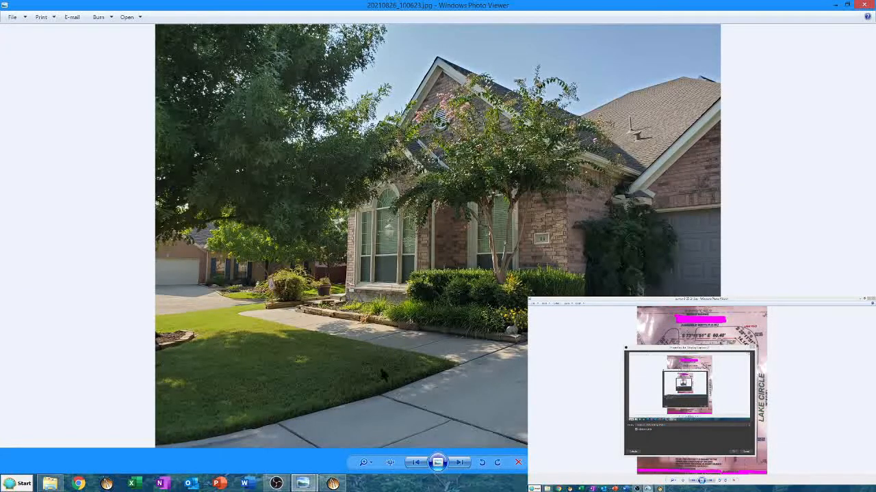
{"action": "left_click", "coordinate": [462, 466]}
{"action": "left_click", "coordinate": [462, 466]}
{"action": "left_click", "coordinate": [461, 466]}
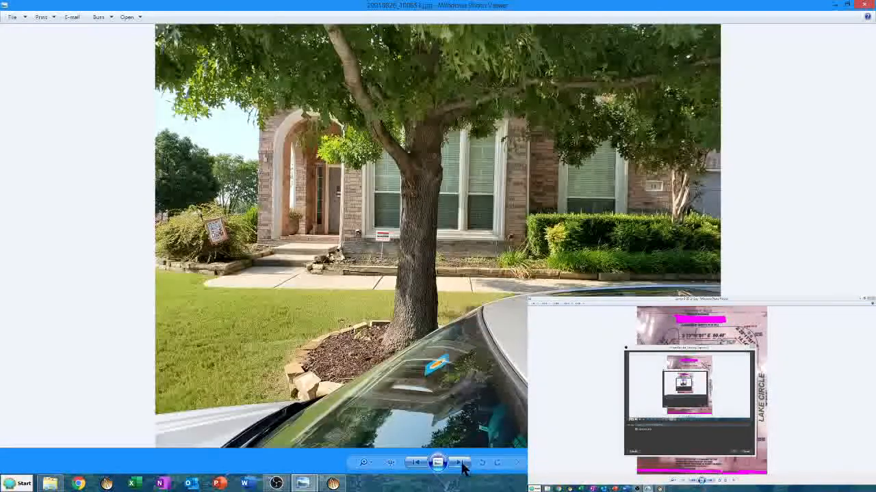
{"action": "left_click", "coordinate": [461, 465]}
{"action": "left_click", "coordinate": [462, 465]}
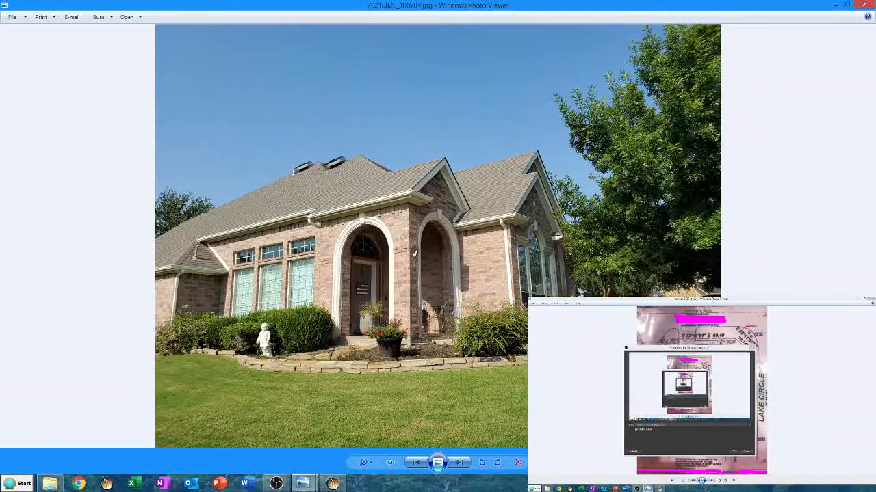
Step: Examine the photos of the entry arch, foundation shrubs and side lawn, up to 20210826_100754.jpg
{"action": "left_click", "coordinate": [462, 465]}
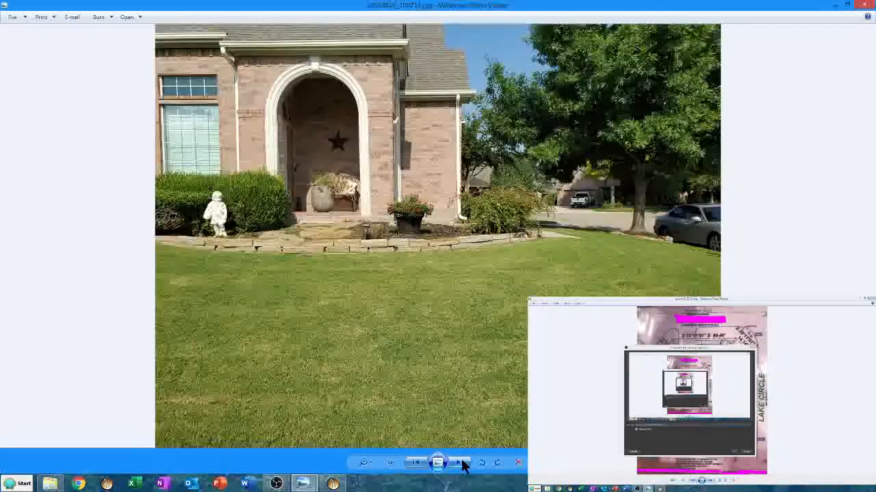
{"action": "left_click", "coordinate": [462, 464]}
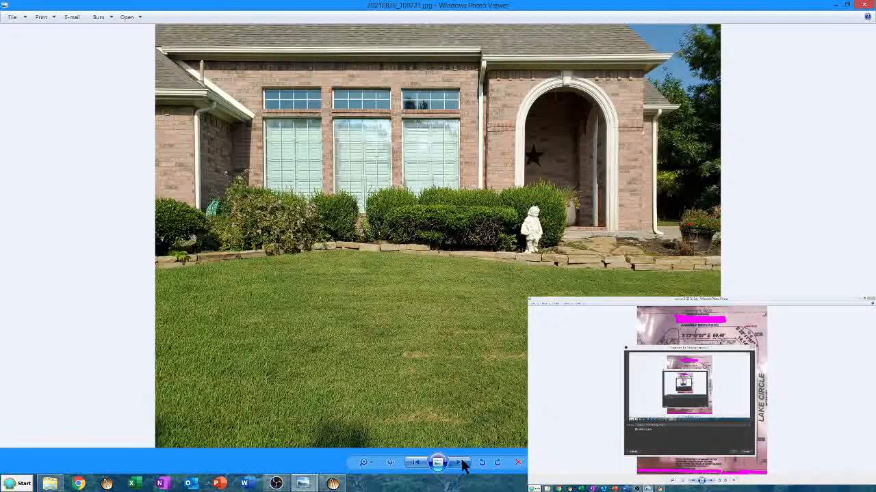
{"action": "left_click", "coordinate": [462, 464]}
{"action": "left_click", "coordinate": [461, 464]}
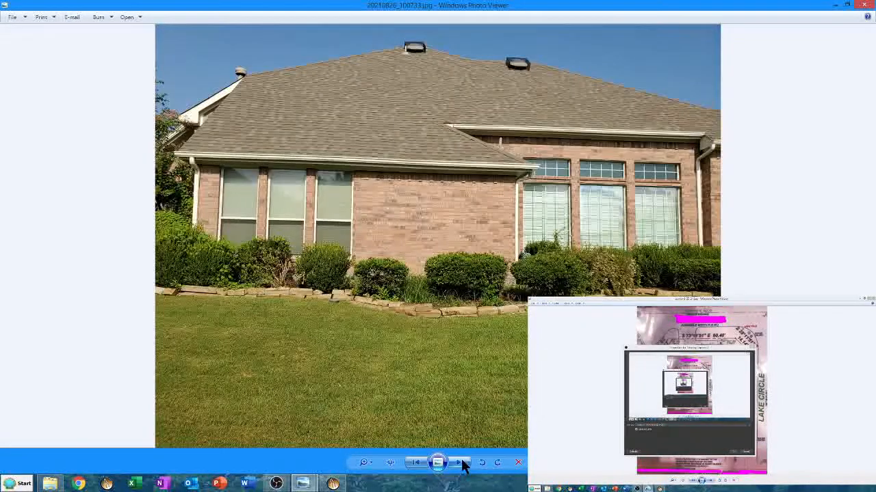
{"action": "left_click", "coordinate": [461, 465]}
{"action": "left_click", "coordinate": [462, 464]}
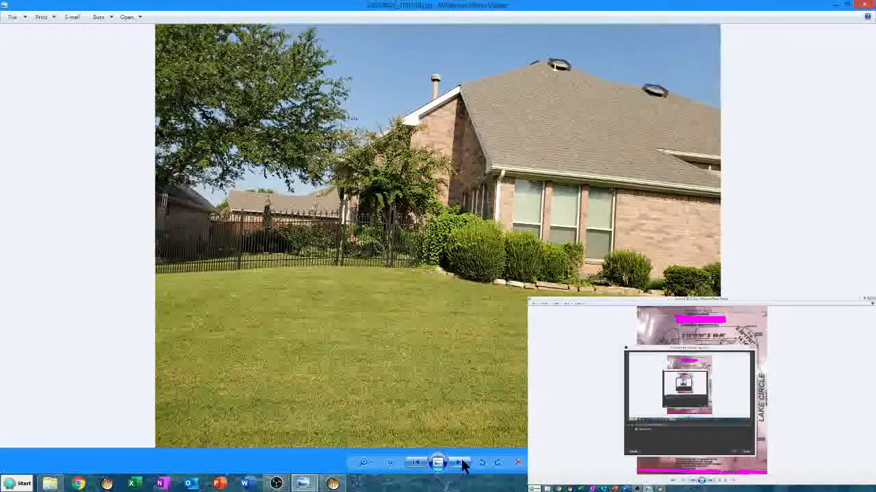
{"action": "left_click", "coordinate": [462, 465]}
{"action": "left_click", "coordinate": [461, 464]}
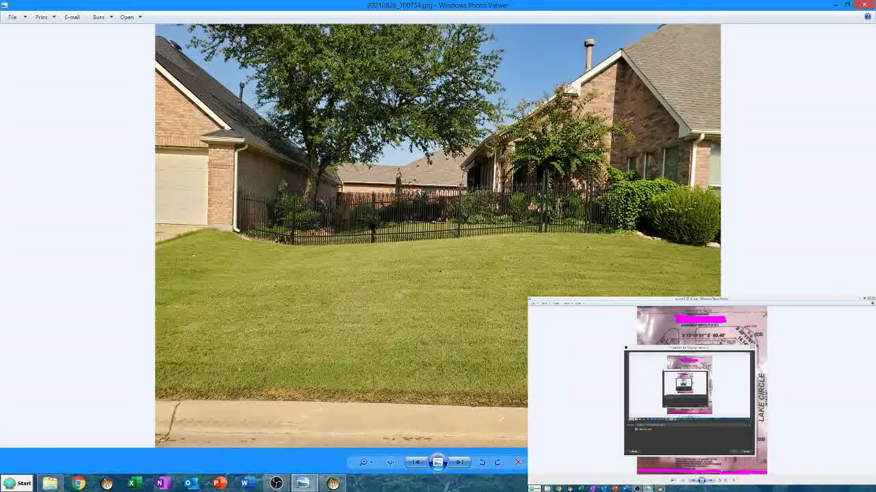
Step: Inspect the iron fence between the two houses up close, then return to the full photo
{"action": "scroll", "coordinate": [365, 223], "scroll_direction": "up", "scroll_amount": 1}
{"action": "scroll", "coordinate": [364, 222], "scroll_direction": "up", "scroll_amount": 2}
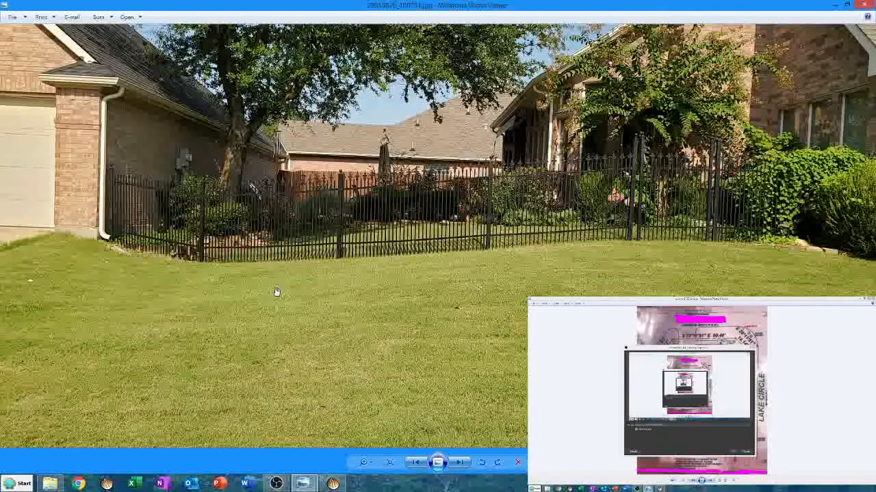
{"action": "scroll", "coordinate": [276, 292], "scroll_direction": "down", "scroll_amount": 2}
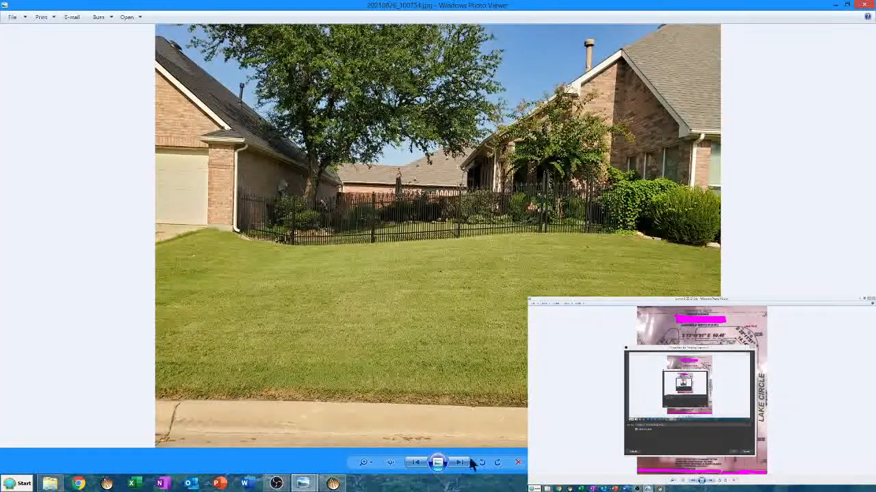
Step: Review the photos of the fenced side yard, brick wall and rear windows, up to 20210826_100922.jpg
{"action": "left_click", "coordinate": [461, 464]}
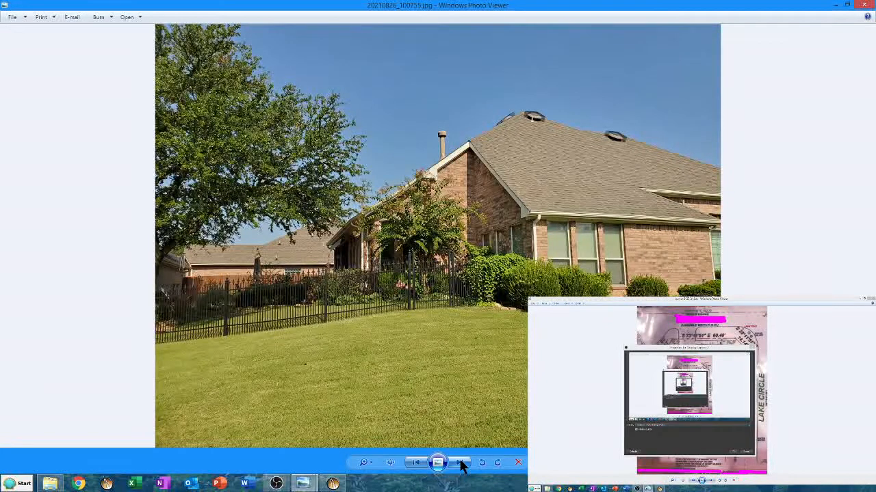
{"action": "left_click", "coordinate": [461, 463]}
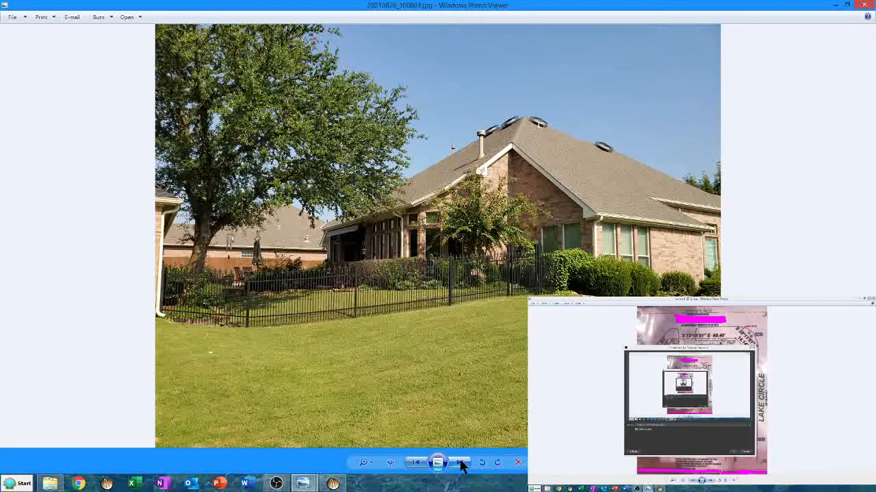
{"action": "left_click", "coordinate": [461, 463]}
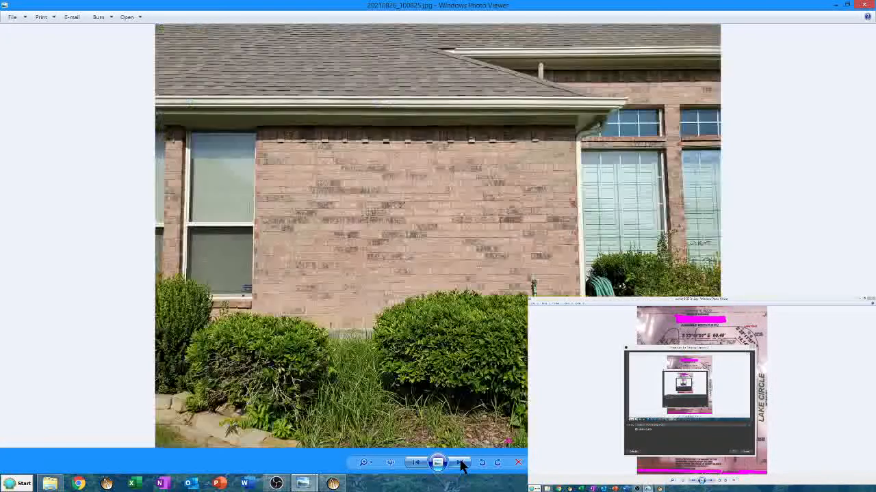
{"action": "left_click", "coordinate": [461, 463]}
{"action": "left_click", "coordinate": [461, 463]}
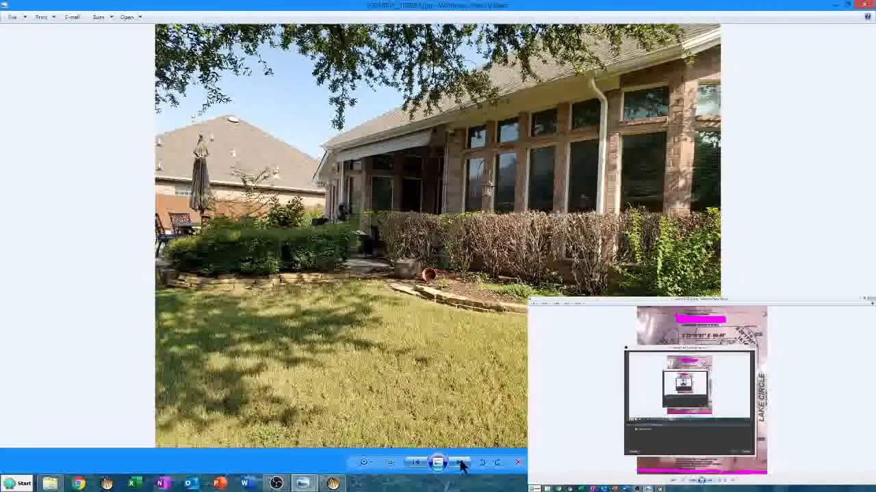
{"action": "left_click", "coordinate": [461, 463]}
{"action": "left_click", "coordinate": [461, 463]}
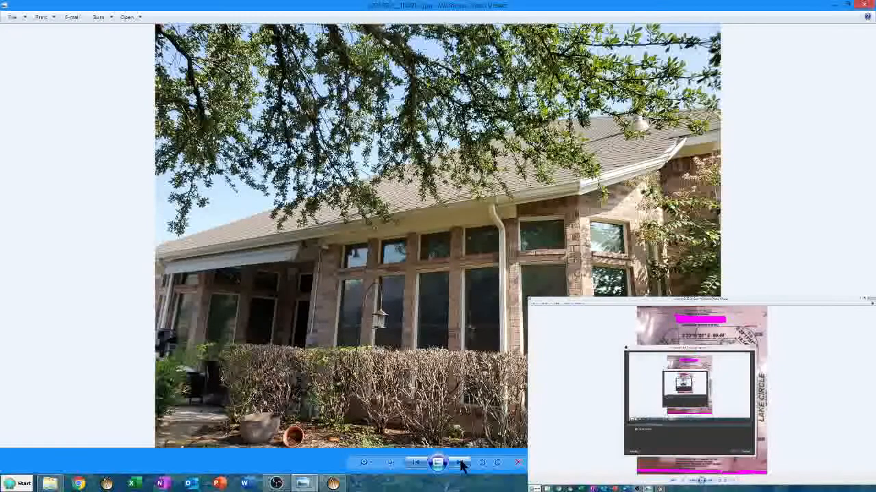
{"action": "left_click", "coordinate": [461, 463]}
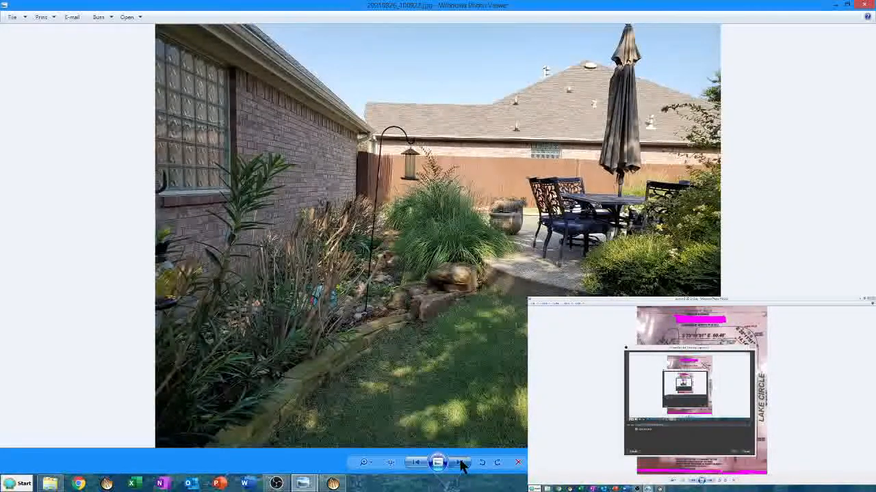
Step: Look through the photos of the patio hedges, window bed, iron fence and neighbor's wall bed, up to 20210826_100949.jpg
{"action": "left_click", "coordinate": [461, 463]}
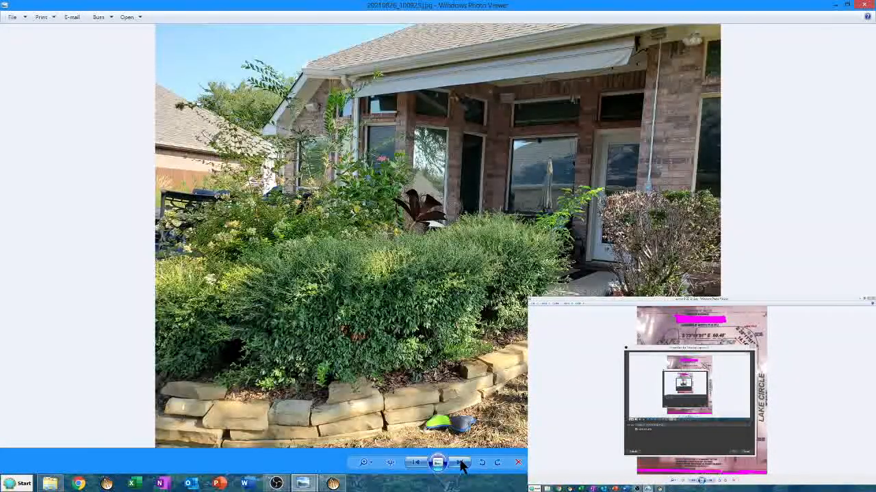
{"action": "left_click", "coordinate": [461, 463]}
{"action": "left_click", "coordinate": [461, 463]}
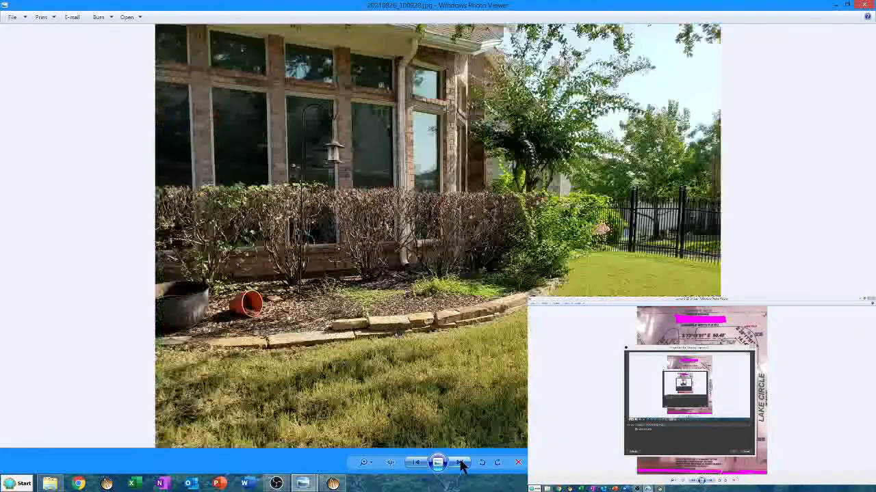
{"action": "left_click", "coordinate": [461, 463]}
{"action": "left_click", "coordinate": [461, 463]}
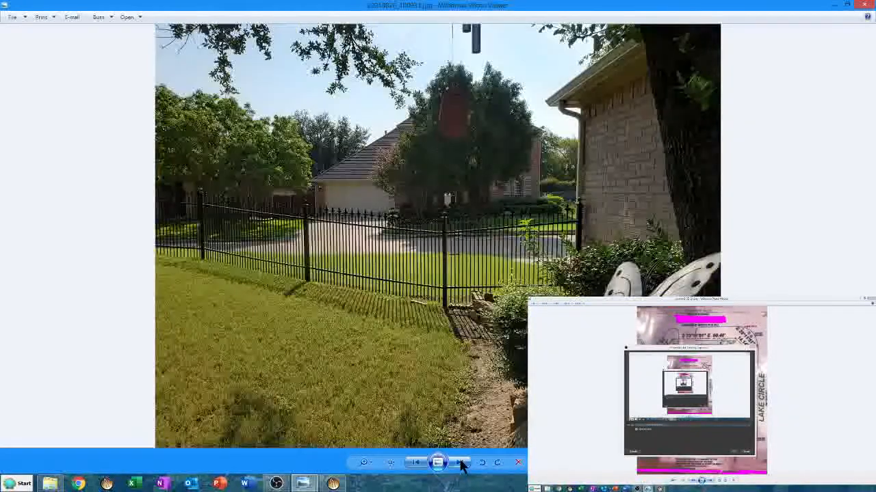
{"action": "left_click", "coordinate": [461, 463]}
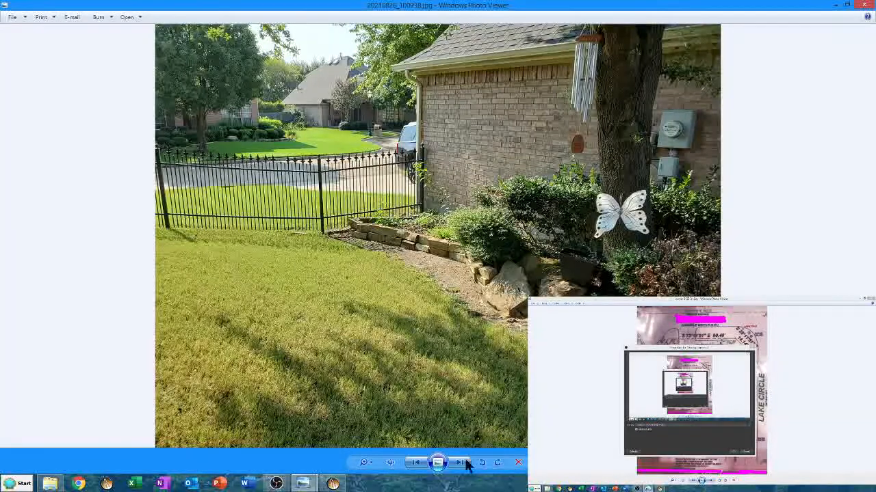
{"action": "left_click", "coordinate": [461, 463]}
{"action": "left_click", "coordinate": [461, 463]}
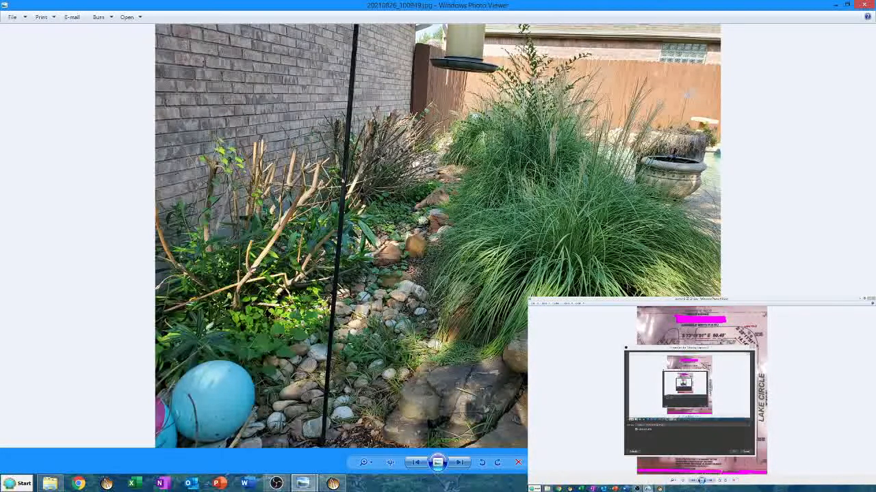
Step: Examine the covered patio photos and continue to the pool view in 20210826_101038.jpg
{"action": "left_click", "coordinate": [457, 464]}
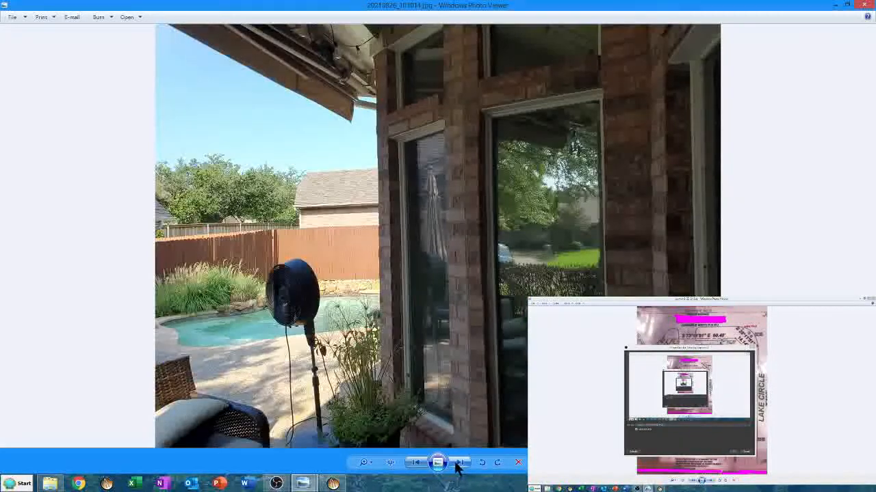
{"action": "left_click", "coordinate": [459, 464]}
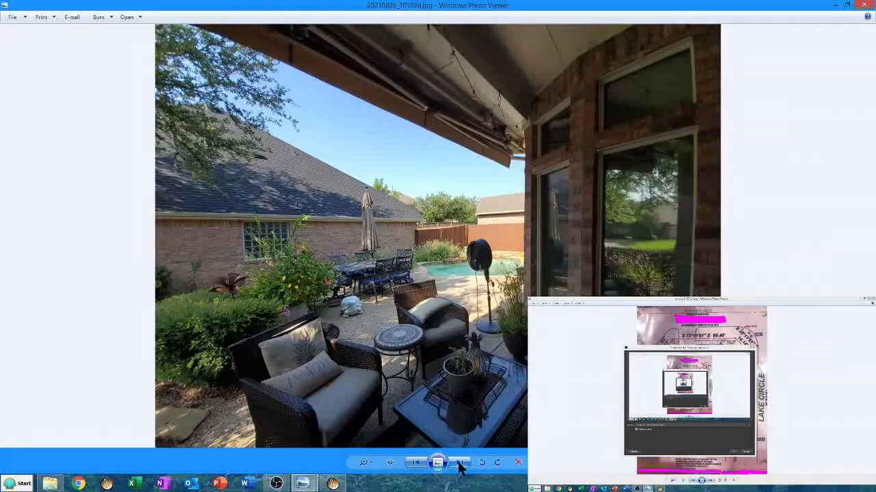
{"action": "left_click", "coordinate": [460, 465]}
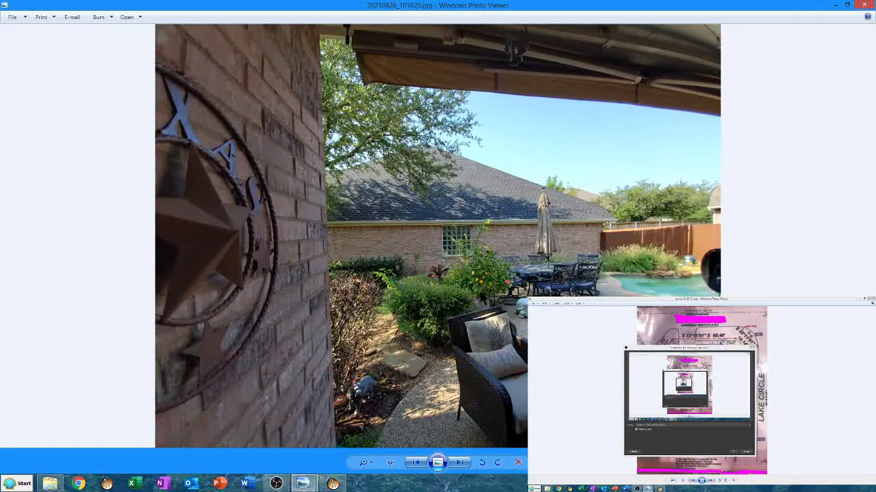
{"action": "left_click", "coordinate": [460, 465]}
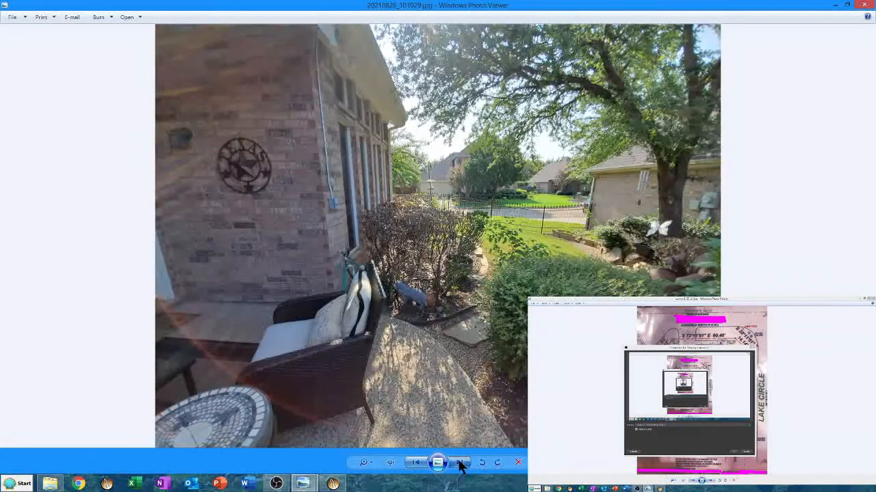
{"action": "left_click", "coordinate": [459, 465]}
{"action": "left_click", "coordinate": [460, 464]}
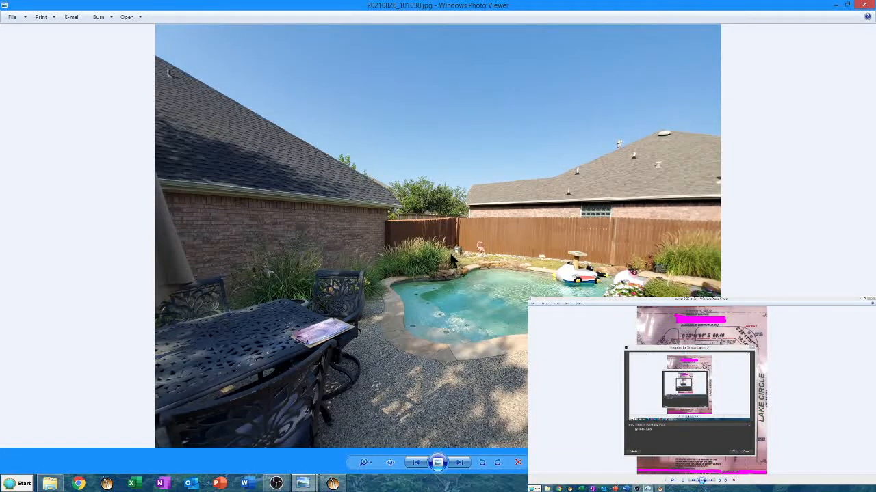
Step: Review the photos of the pool, grill area and backyard lawn along the wooden fence, up to 20210826_101138.jpg
{"action": "left_click", "coordinate": [458, 463]}
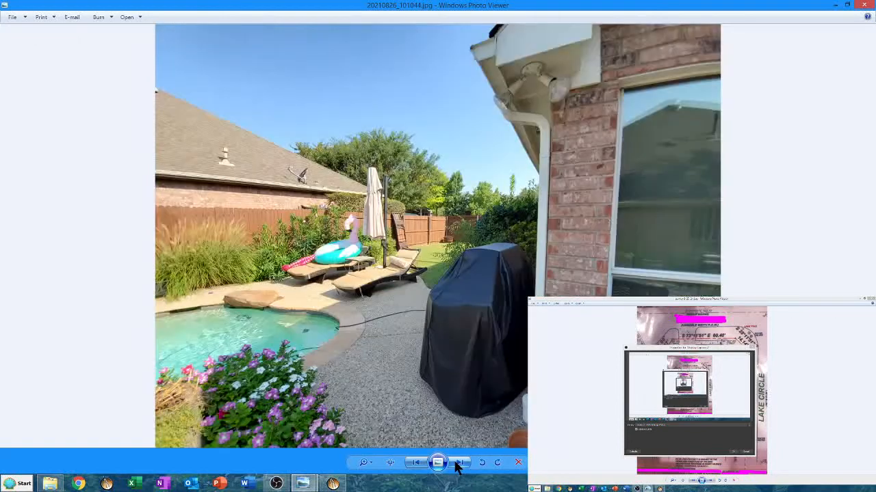
{"action": "left_click", "coordinate": [458, 463]}
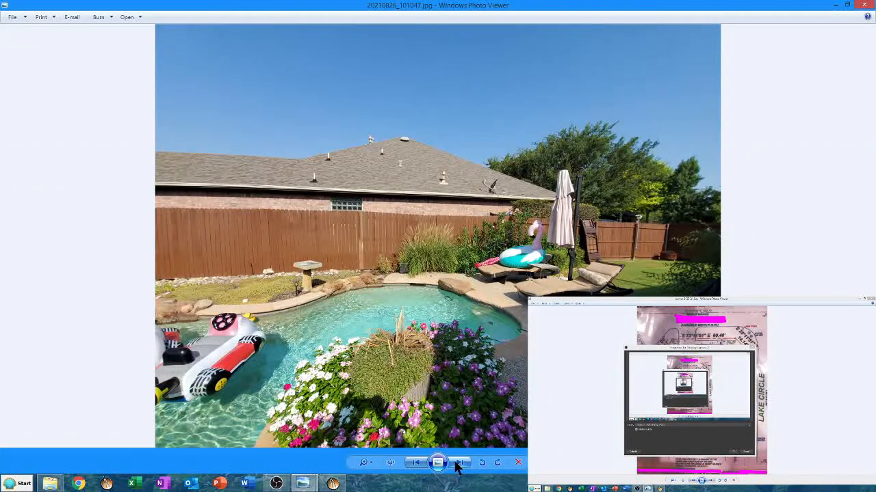
{"action": "left_click", "coordinate": [458, 464]}
{"action": "left_click", "coordinate": [458, 463]}
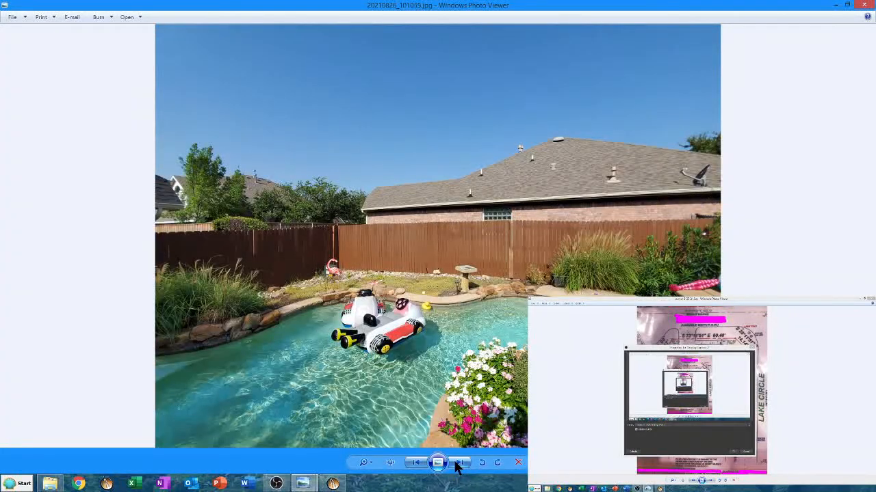
{"action": "left_click", "coordinate": [457, 463]}
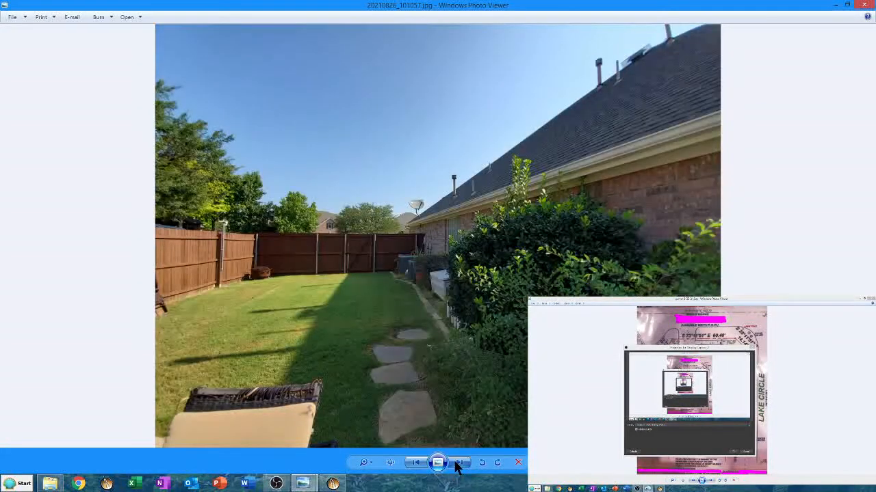
{"action": "left_click", "coordinate": [457, 463]}
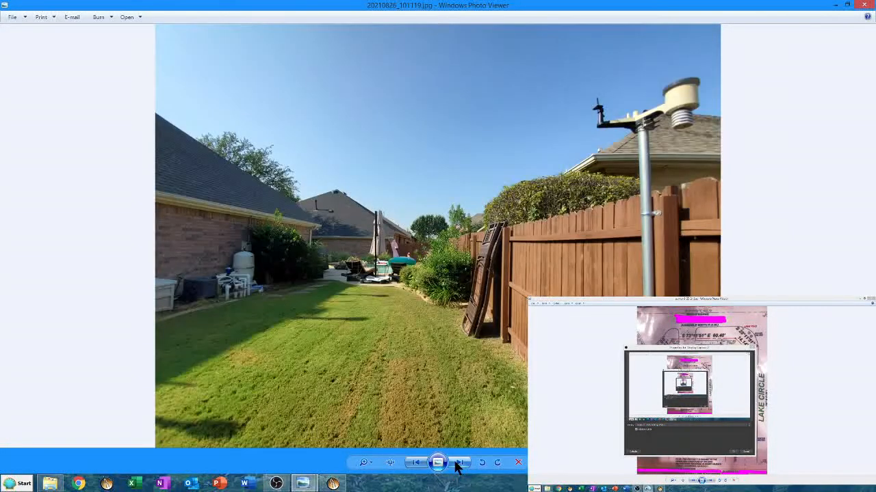
{"action": "left_click", "coordinate": [457, 463]}
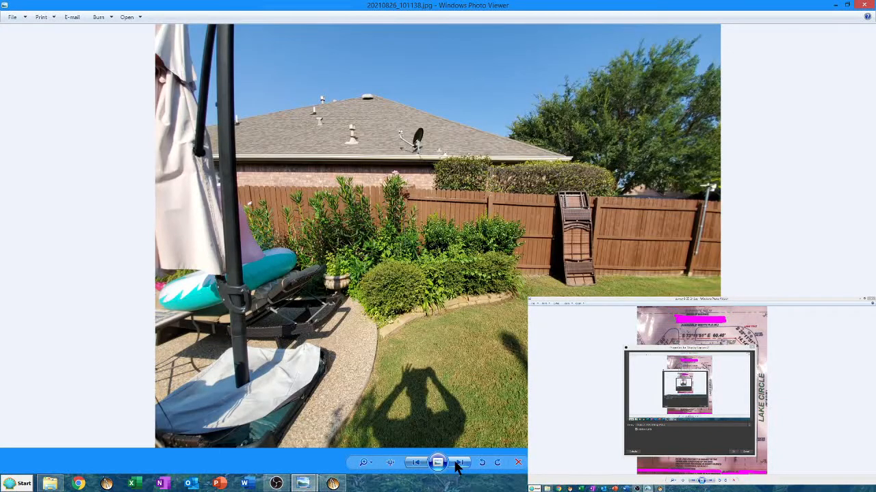
Step: Look through the photos of the pool, lounge chairs, birdbath bed and wooden fence, up to 20210826_101237.jpg
{"action": "left_click", "coordinate": [457, 465]}
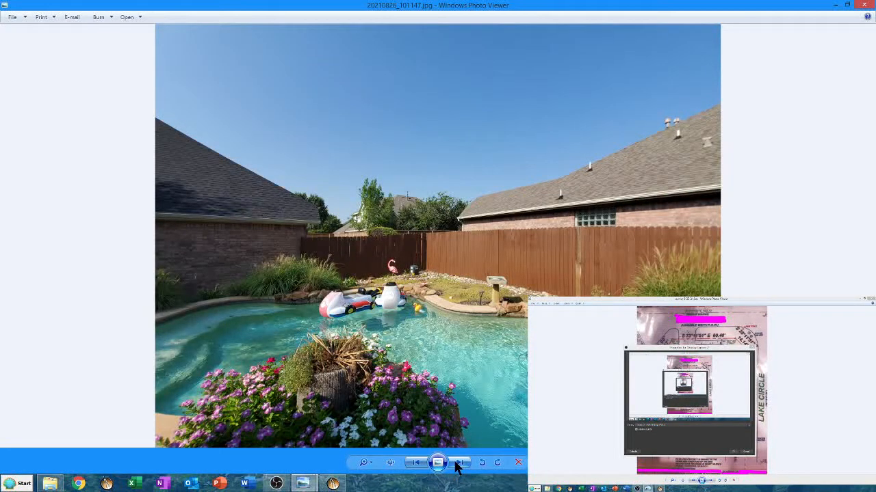
{"action": "left_click", "coordinate": [457, 465]}
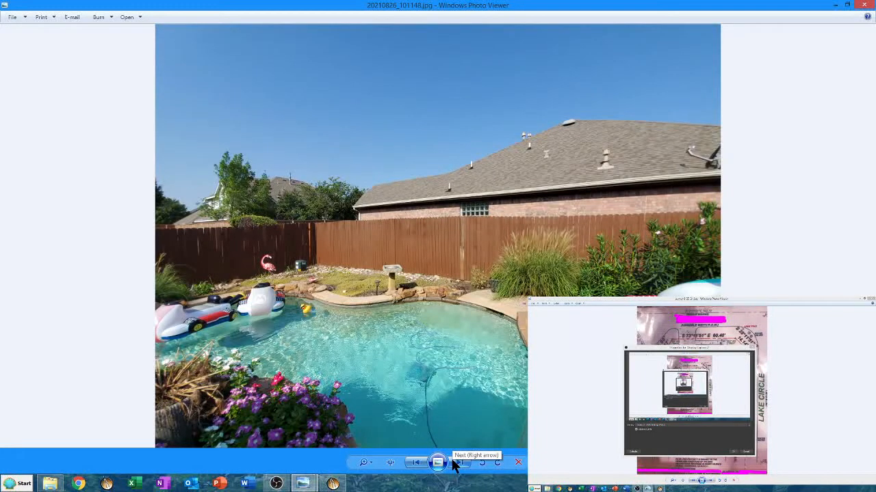
{"action": "left_click", "coordinate": [457, 465]}
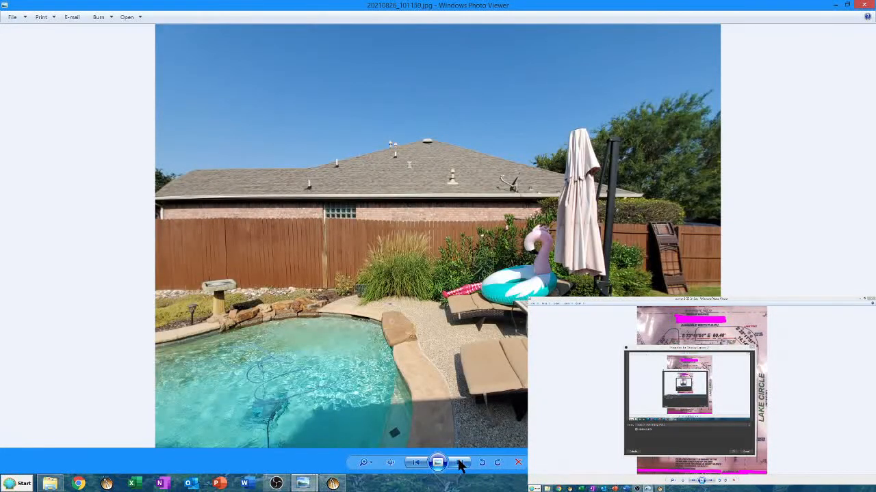
{"action": "left_click", "coordinate": [459, 465]}
{"action": "left_click", "coordinate": [456, 464]}
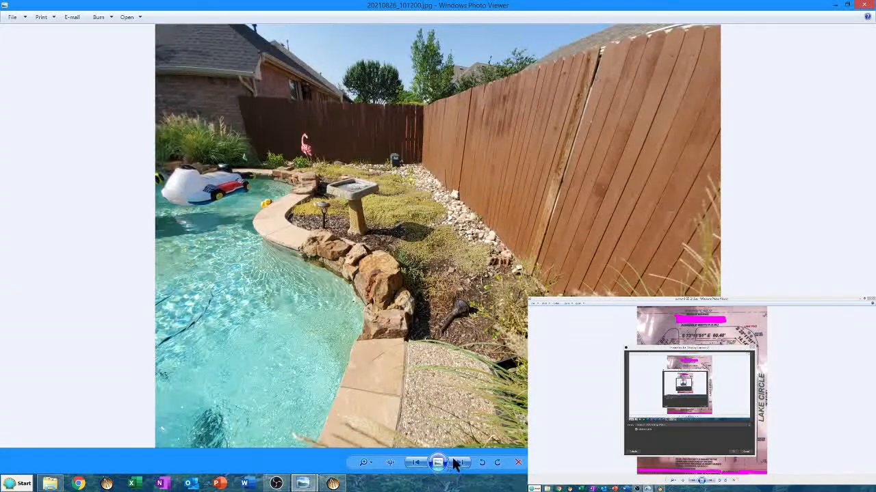
{"action": "left_click", "coordinate": [458, 465]}
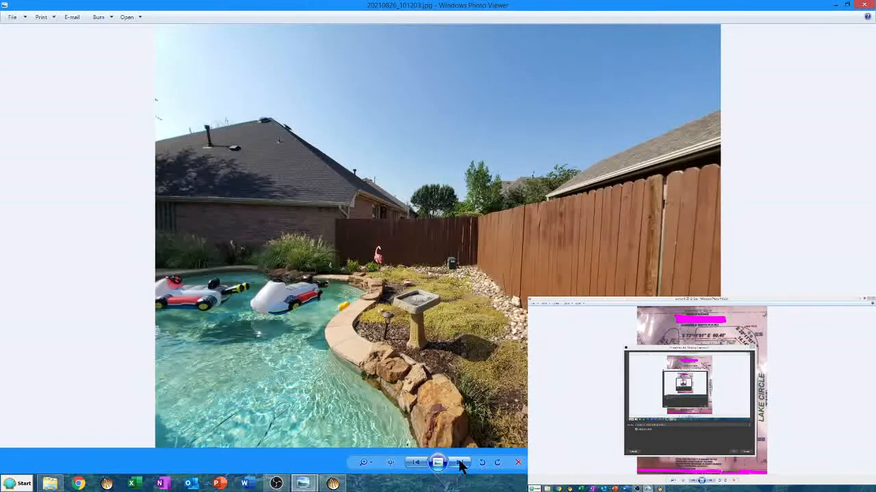
{"action": "left_click", "coordinate": [460, 464]}
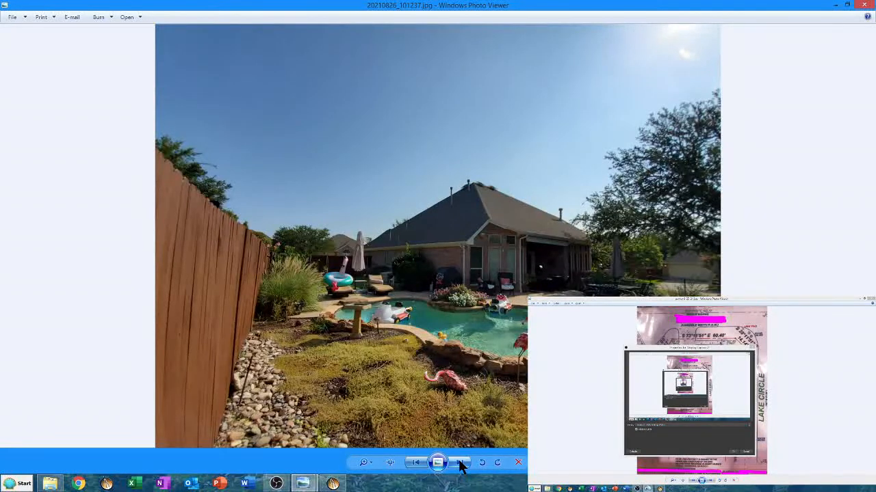
Step: Review the photos looking back at the house across the pool and along the neighbor's brick wall, up to 20210826_101300.jpg
{"action": "left_click", "coordinate": [459, 464]}
{"action": "left_click", "coordinate": [460, 464]}
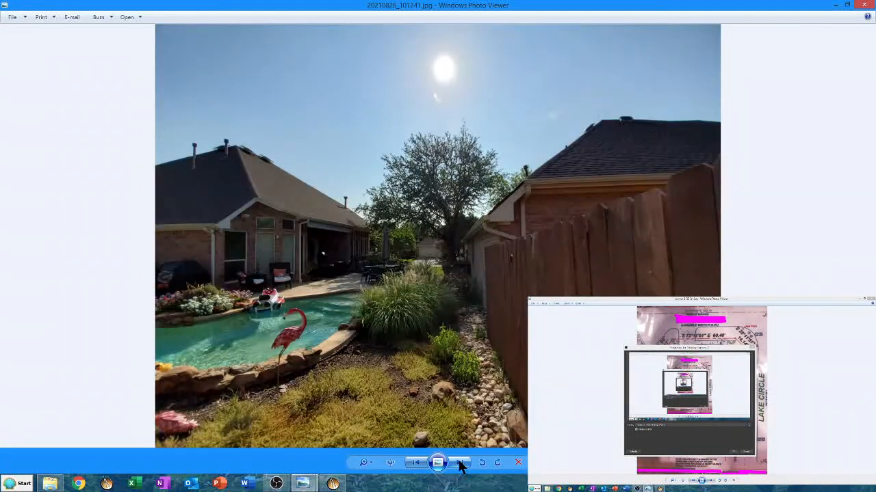
{"action": "left_click", "coordinate": [460, 464]}
{"action": "left_click", "coordinate": [460, 465]}
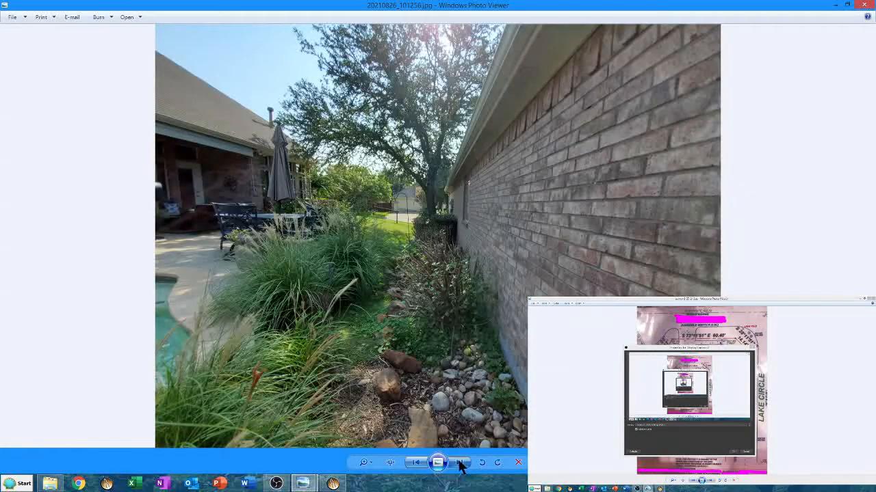
{"action": "left_click", "coordinate": [460, 465]}
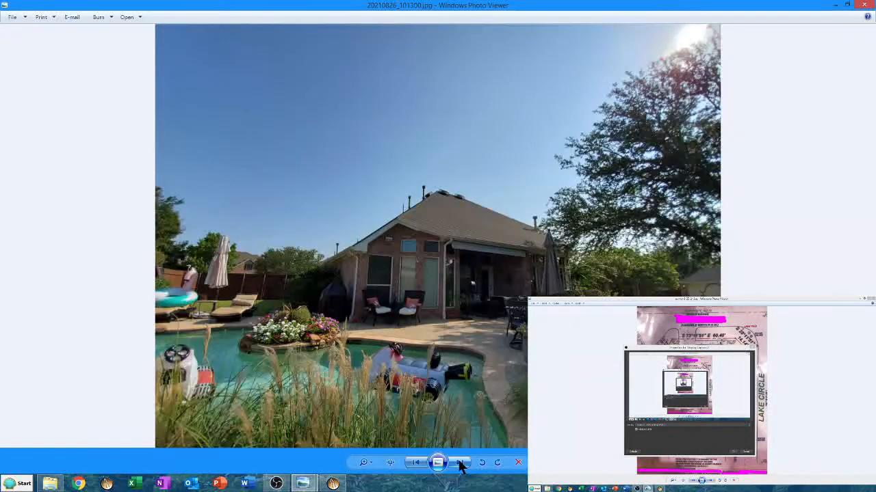
Step: Look through the photos of the ornamental grasses and rock bed beside the brick wall, up to the patio view 20210826_101402.jpg
{"action": "left_click", "coordinate": [459, 465]}
{"action": "left_click", "coordinate": [459, 465]}
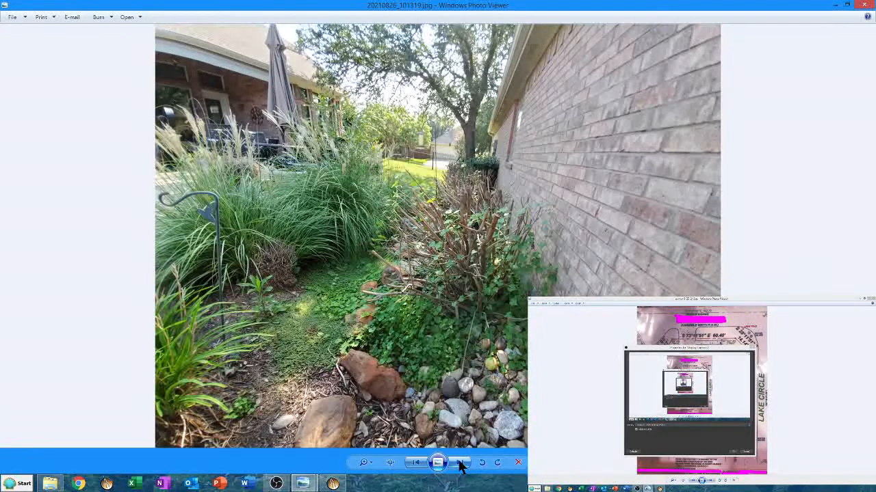
{"action": "left_click", "coordinate": [460, 465]}
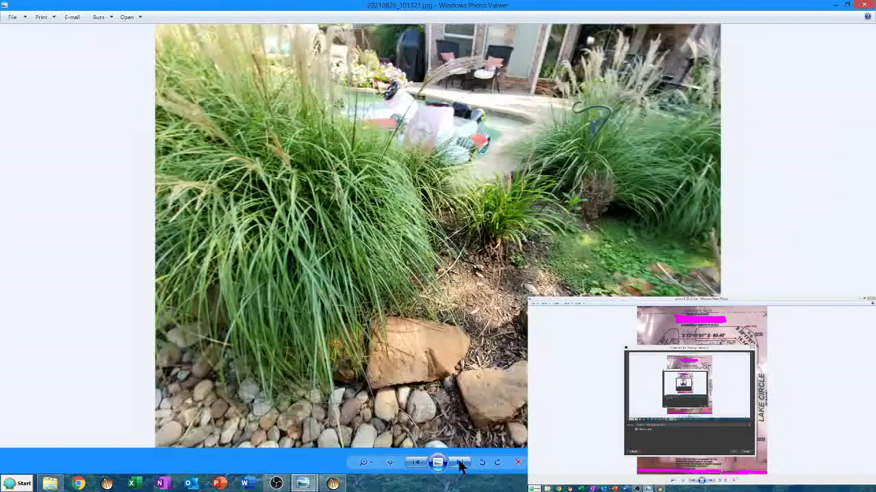
{"action": "left_click", "coordinate": [459, 465]}
{"action": "left_click", "coordinate": [459, 464]}
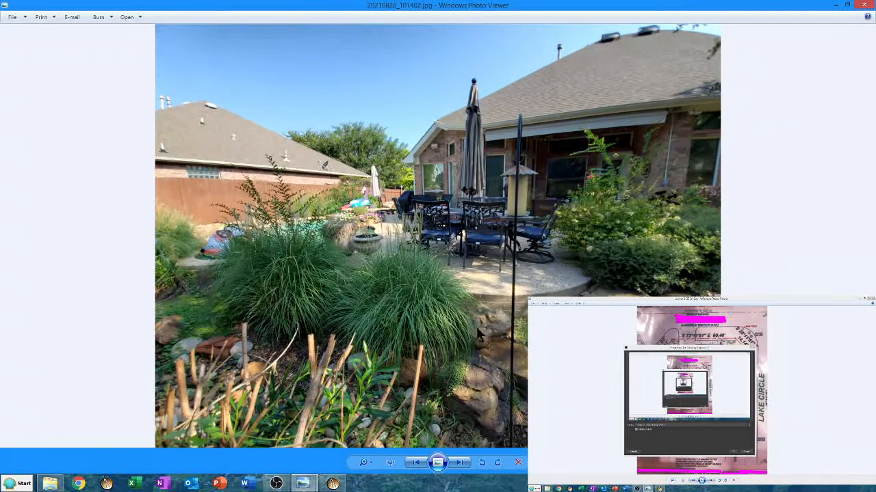
Step: Review the photos of the raised dining patio, rear windows and tree-shaded side lawn, up to 20210826_101408.jpg
{"action": "left_click", "coordinate": [459, 463]}
{"action": "left_click", "coordinate": [459, 463]}
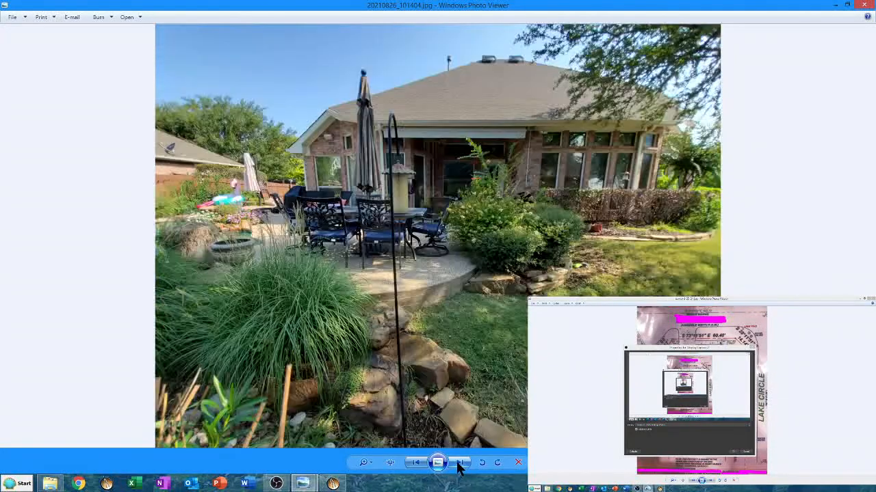
{"action": "left_click", "coordinate": [459, 463]}
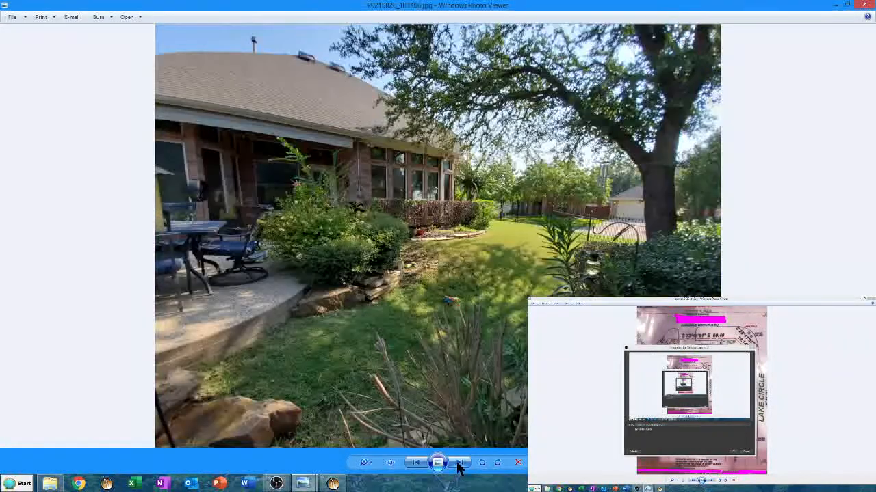
{"action": "left_click", "coordinate": [459, 463]}
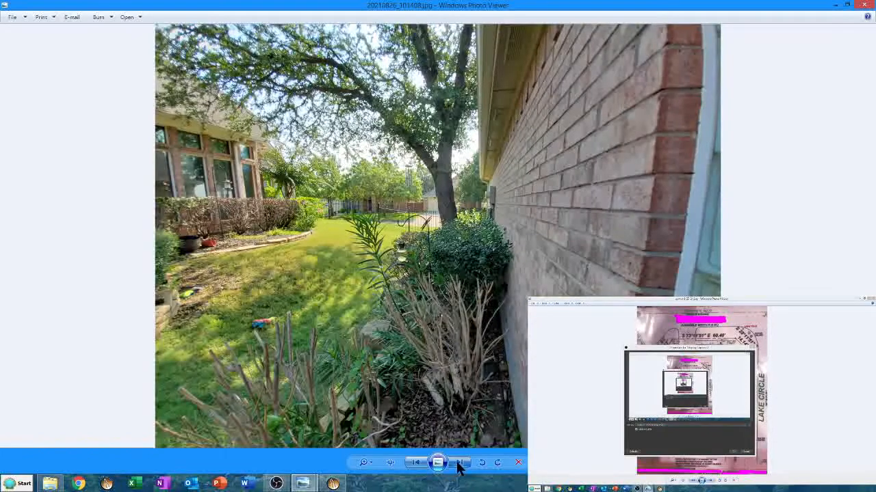
Step: Examine the tape measure against the patio edge in 20210826_101433.jpg to read the patio's height above the lawn
{"action": "left_click", "coordinate": [459, 463]}
{"action": "scroll", "coordinate": [329, 270], "scroll_direction": "up", "scroll_amount": 3}
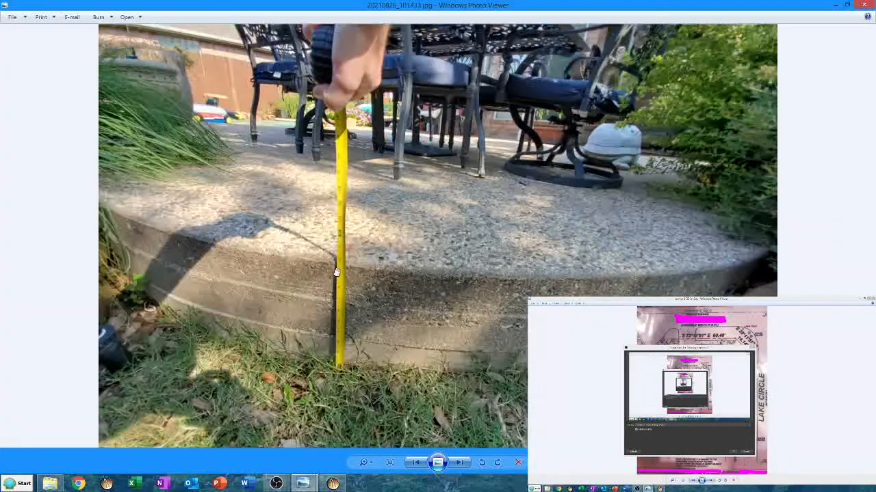
{"action": "scroll", "coordinate": [324, 279], "scroll_direction": "up", "scroll_amount": 1}
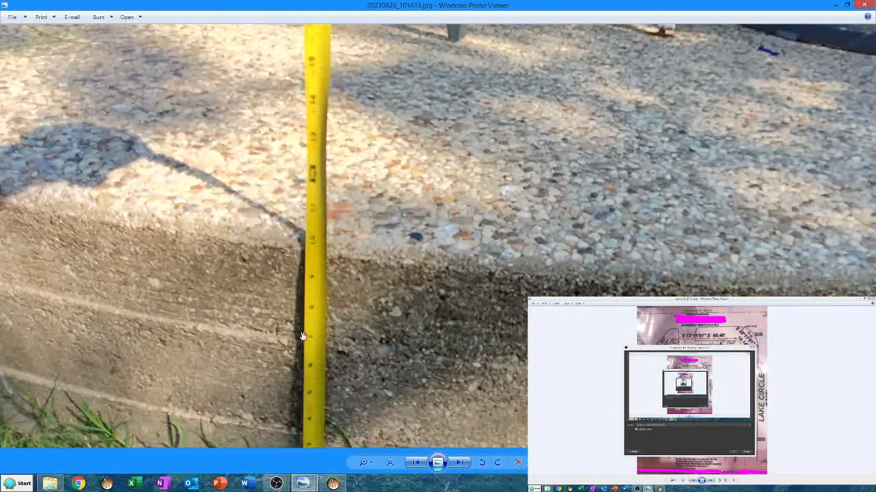
{"action": "scroll", "coordinate": [256, 382], "scroll_direction": "down", "scroll_amount": 3}
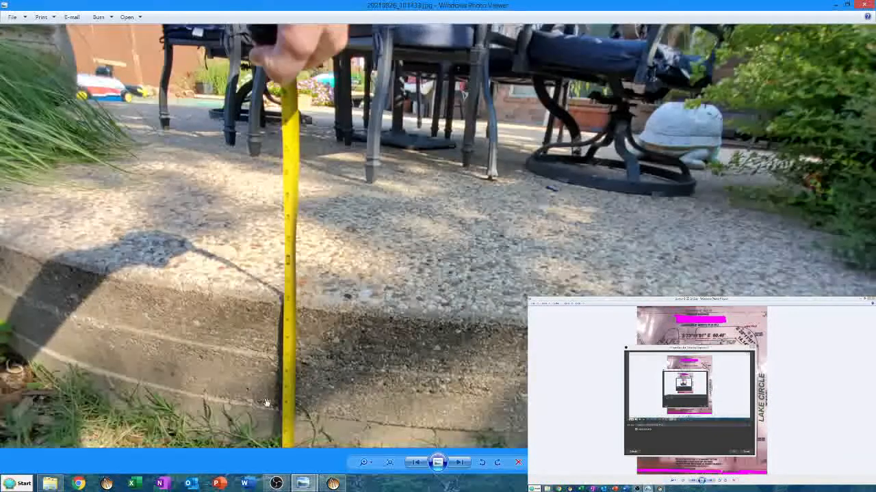
{"action": "scroll", "coordinate": [280, 411], "scroll_direction": "down", "scroll_amount": 2}
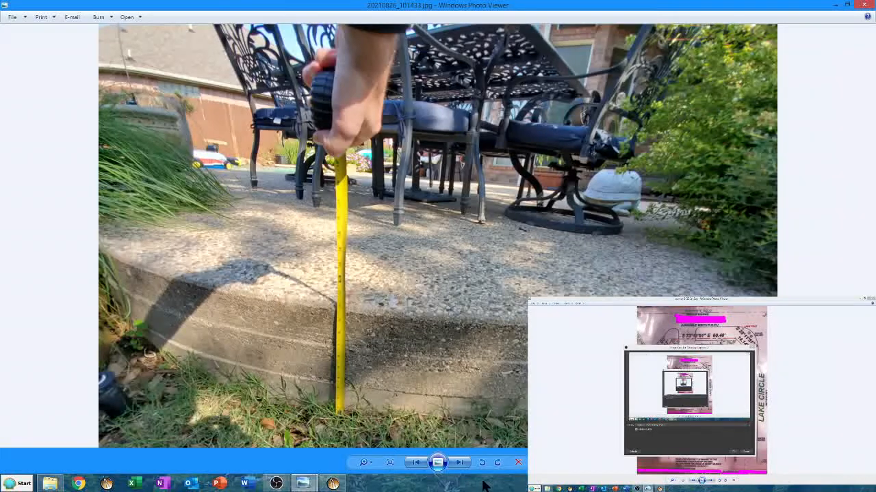
Step: Look through the photos of the patio door, brick corner and window seating area, up to 20210826_101510.jpg
{"action": "left_click", "coordinate": [460, 463]}
{"action": "left_click", "coordinate": [459, 463]}
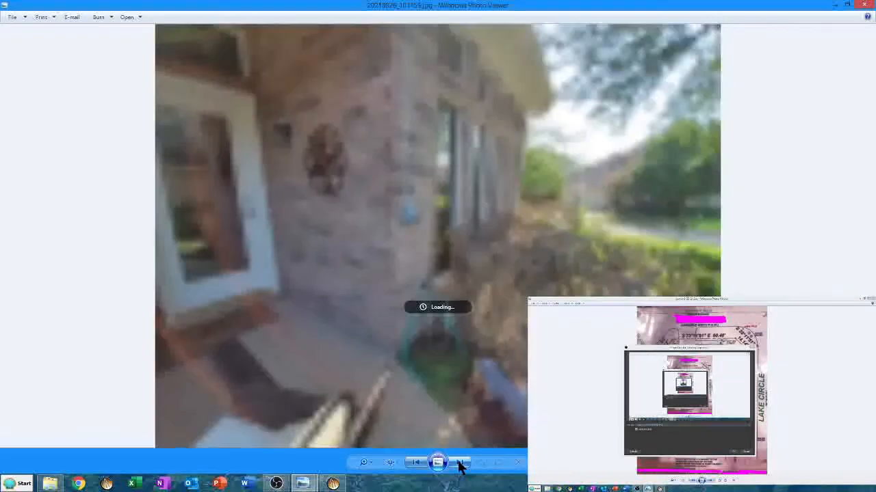
{"action": "left_click", "coordinate": [460, 463]}
{"action": "left_click", "coordinate": [460, 463]}
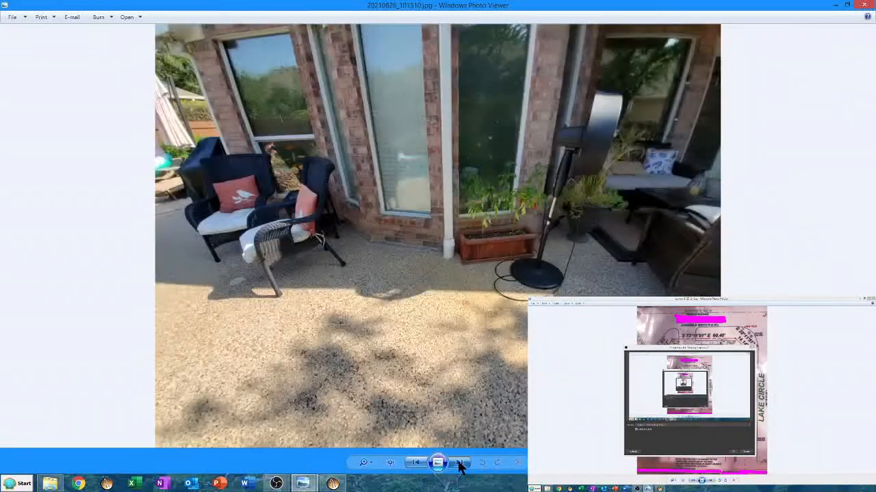
Step: Review the remaining covered patio photos and continue to the elevated pool view in 20210826_102337.jpg
{"action": "left_click", "coordinate": [460, 464]}
{"action": "left_click", "coordinate": [460, 463]}
{"action": "left_click", "coordinate": [460, 463]}
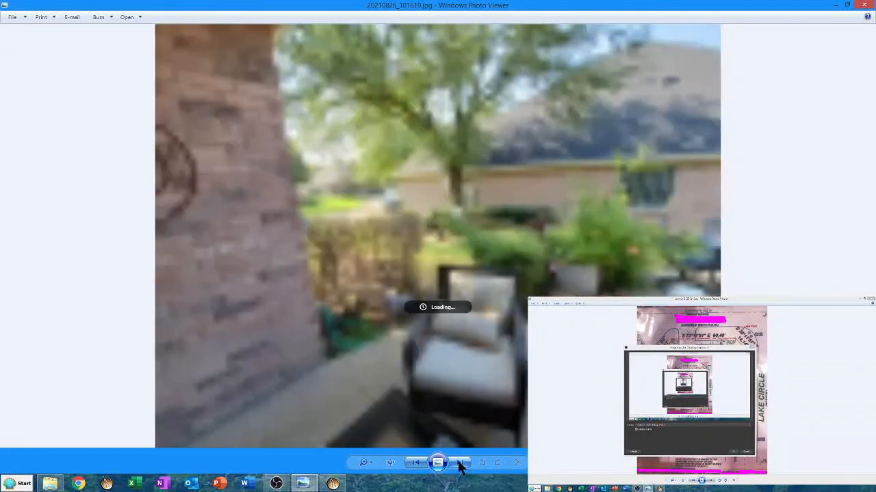
{"action": "left_click", "coordinate": [460, 463]}
{"action": "left_click", "coordinate": [460, 463]}
{"action": "left_click", "coordinate": [459, 463]}
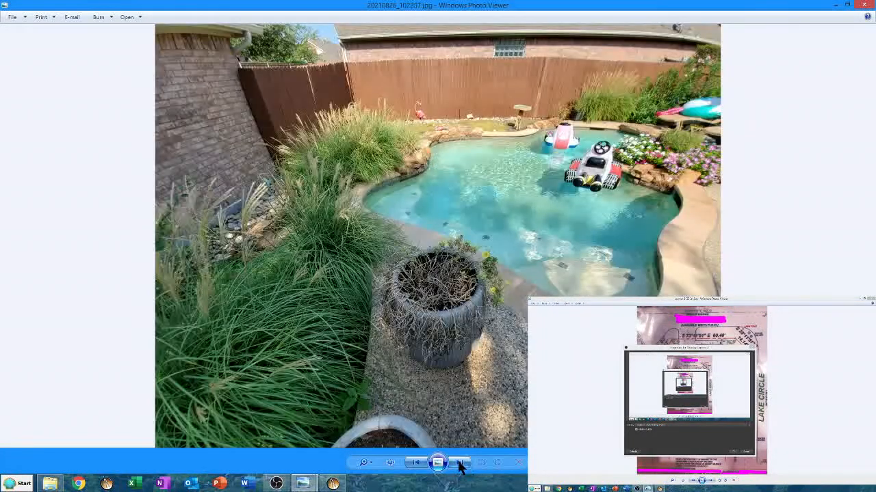
Step: Bring the survey 8-25-21.jpg window over to the main screen and maximize it
{"action": "left_click", "coordinate": [644, 303]}
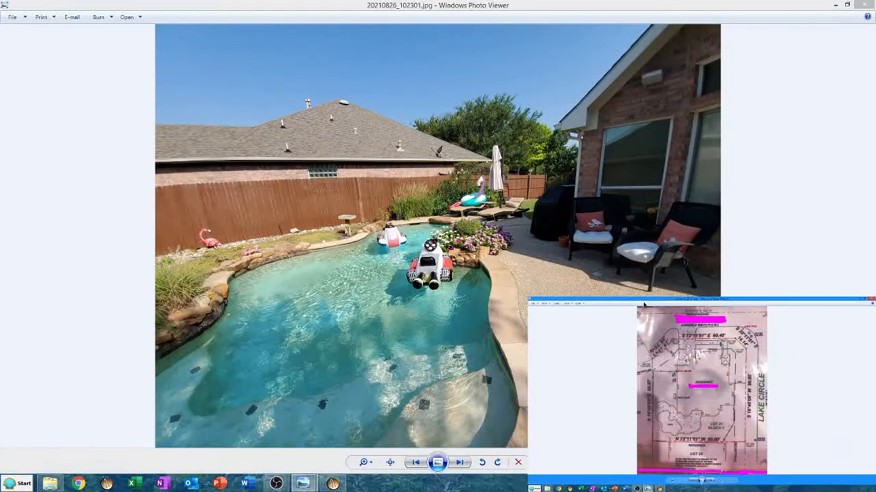
{"action": "left_click_drag", "start_coordinate": [616, 299], "coordinate": [383, 98]}
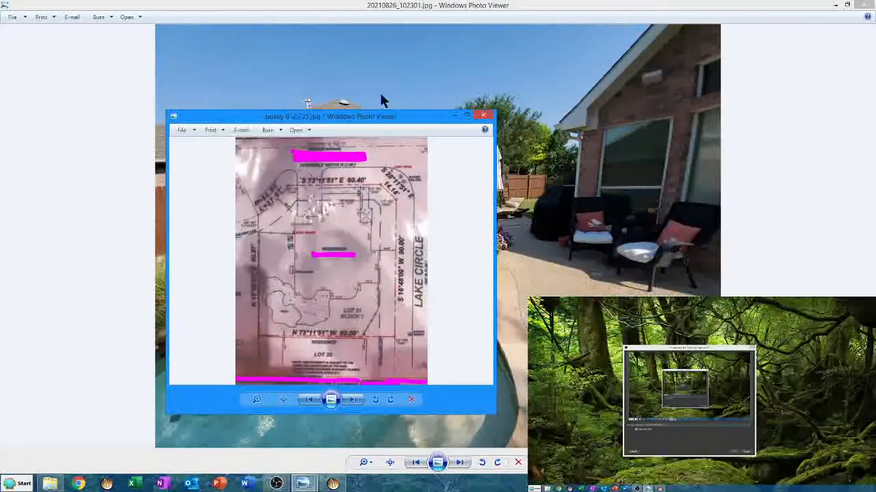
{"action": "left_click", "coordinate": [466, 117]}
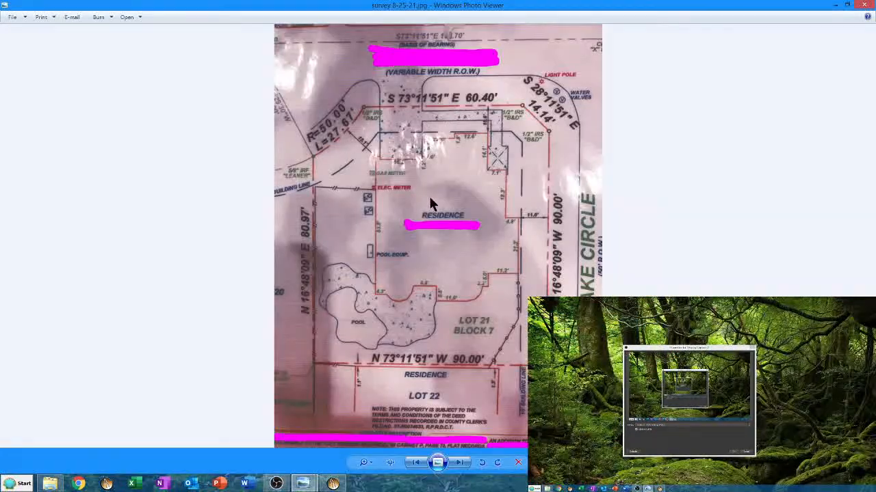
Step: Examine the pool outline, patio area and rear house wall dimensions on the survey
{"action": "scroll", "coordinate": [406, 321], "scroll_direction": "up", "scroll_amount": 2}
{"action": "scroll", "coordinate": [404, 353], "scroll_direction": "up", "scroll_amount": 2}
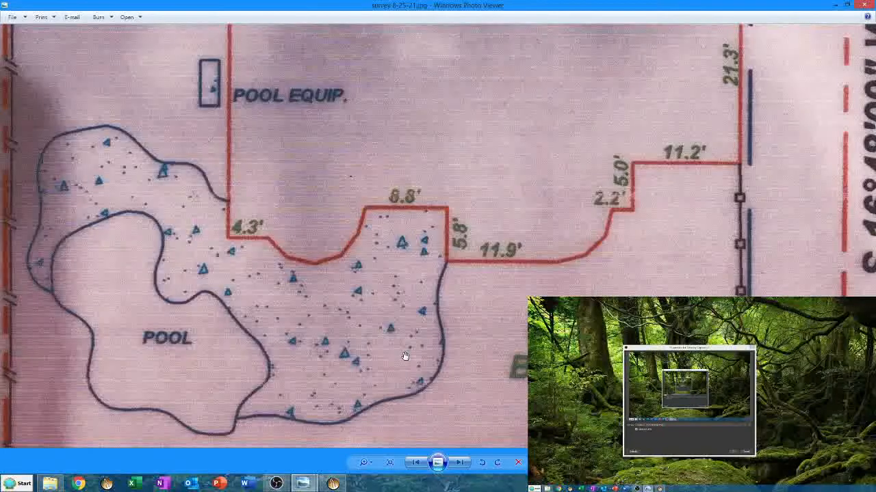
{"action": "left_click_drag", "start_coordinate": [414, 327], "coordinate": [426, 237]}
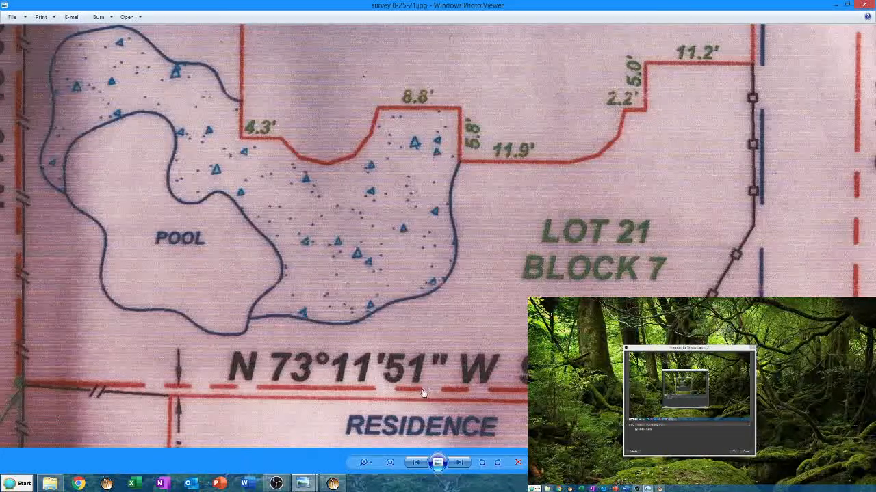
Step: Study the whole lot on the survey, including the residence outline, pool equipment and side property lines
{"action": "scroll", "coordinate": [423, 390], "scroll_direction": "down", "scroll_amount": 3}
{"action": "scroll", "coordinate": [478, 342], "scroll_direction": "down", "scroll_amount": 1}
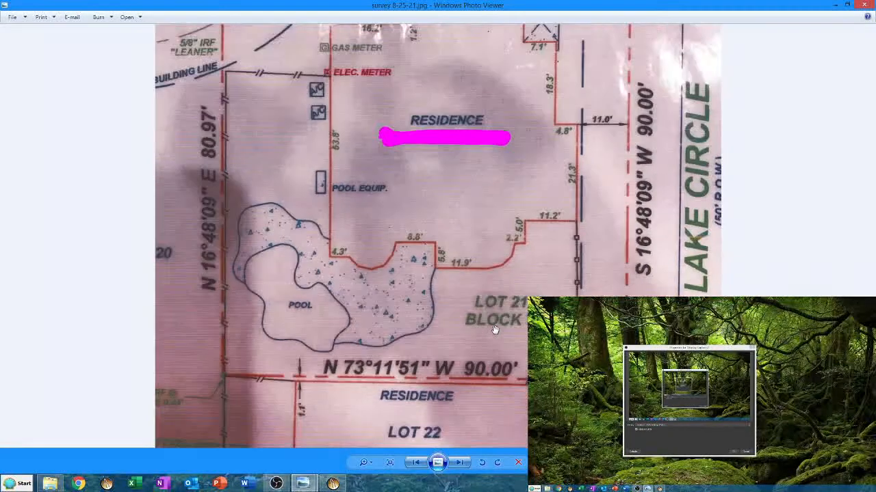
{"action": "scroll", "coordinate": [508, 309], "scroll_direction": "down", "scroll_amount": 1}
{"action": "scroll", "coordinate": [499, 311], "scroll_direction": "up", "scroll_amount": 1}
{"action": "scroll", "coordinate": [607, 241], "scroll_direction": "up", "scroll_amount": 1}
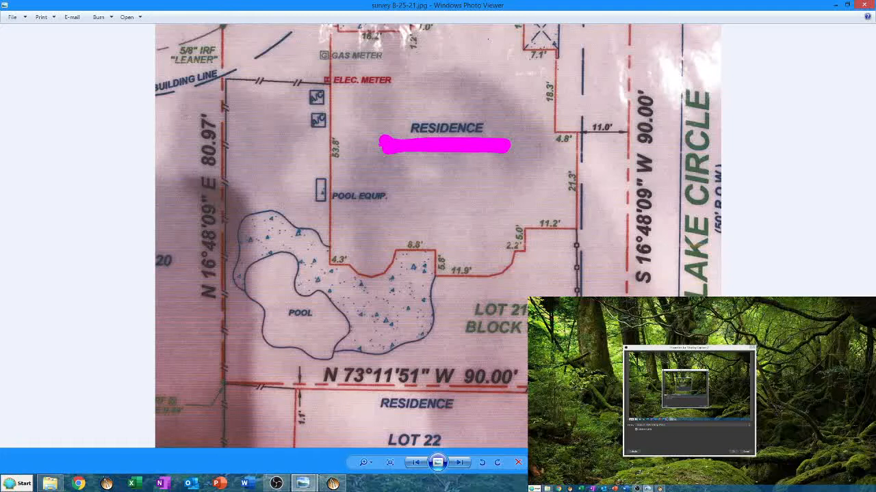
{"action": "scroll", "coordinate": [587, 293], "scroll_direction": "down", "scroll_amount": 2}
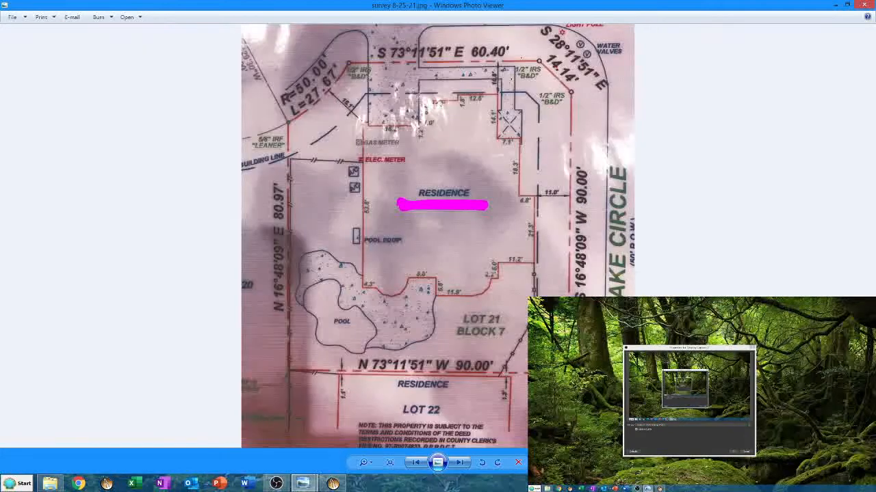
Step: Examine the rear property line, angled fence and building line near the lot's water-meter corner on the survey
{"action": "scroll", "coordinate": [528, 427], "scroll_direction": "up", "scroll_amount": 4}
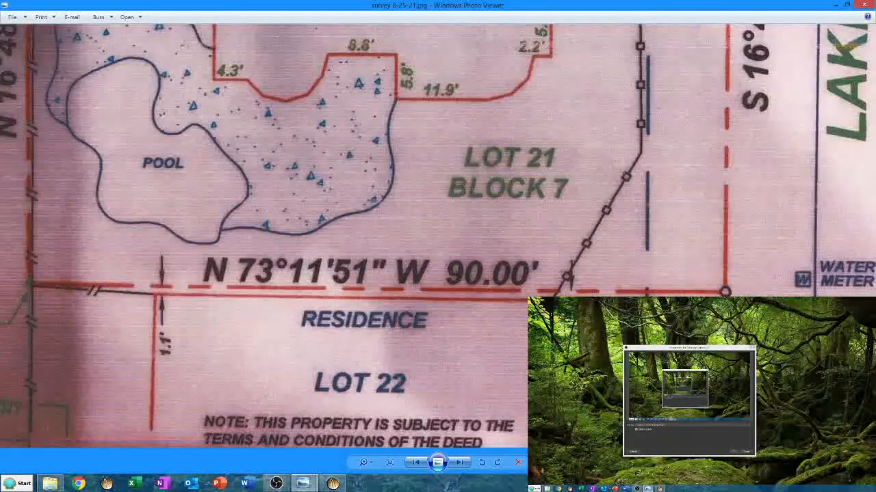
{"action": "left_click_drag", "start_coordinate": [528, 427], "coordinate": [513, 381]}
{"action": "left_click_drag", "start_coordinate": [230, 379], "coordinate": [230, 387]}
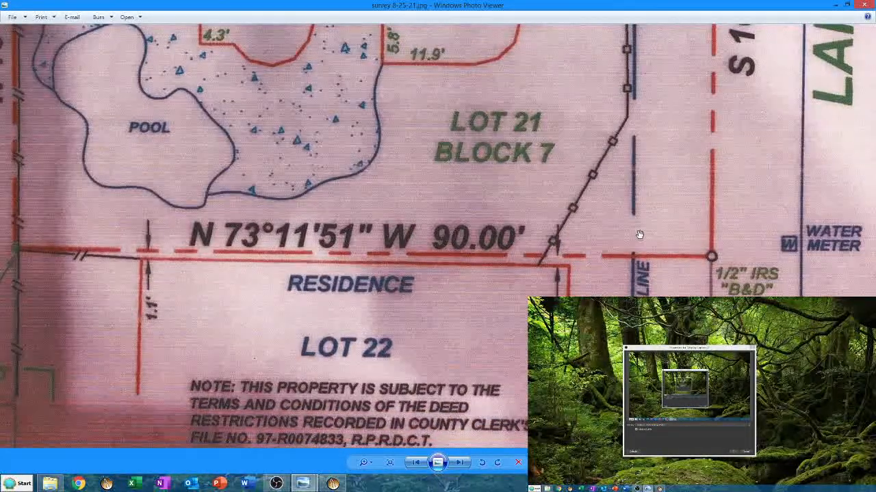
{"action": "scroll", "coordinate": [630, 82], "scroll_direction": "down", "scroll_amount": 3}
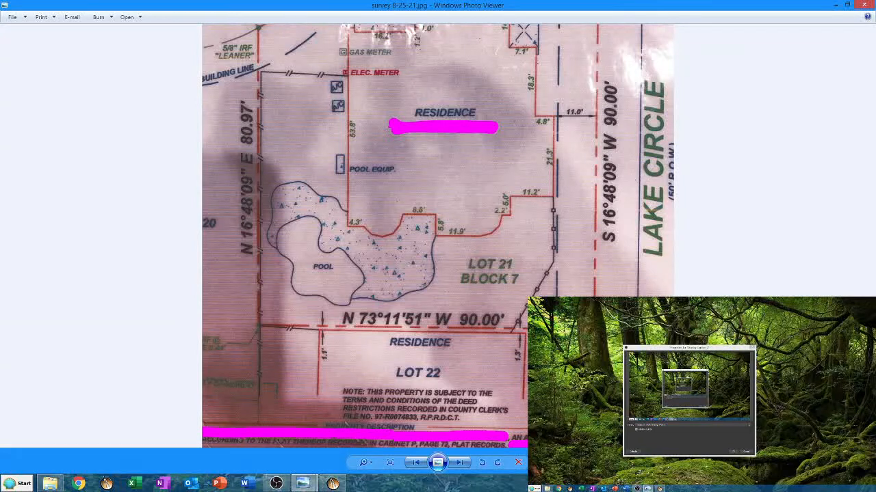
{"action": "scroll", "coordinate": [437, 410], "scroll_direction": "up", "scroll_amount": 3}
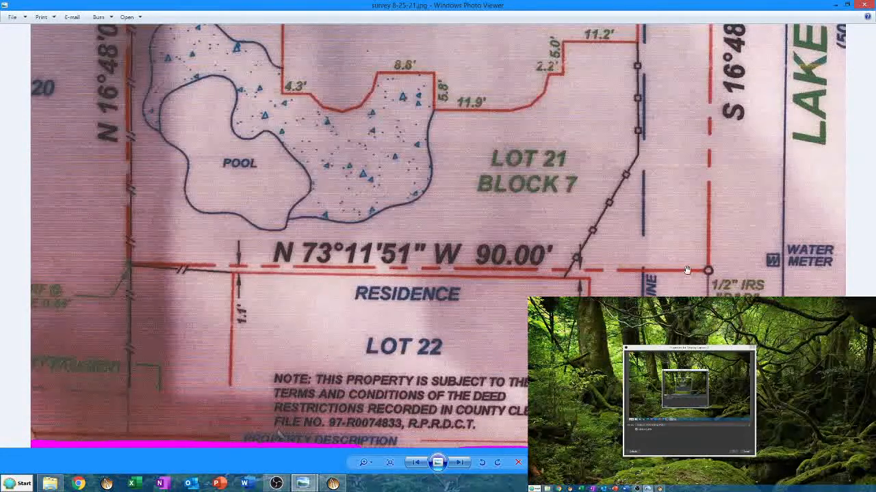
Step: Compare the pool and patio with the rear lot line and angled side fence bordering Lot 22 on the survey
{"action": "scroll", "coordinate": [729, 248], "scroll_direction": "down", "scroll_amount": 3}
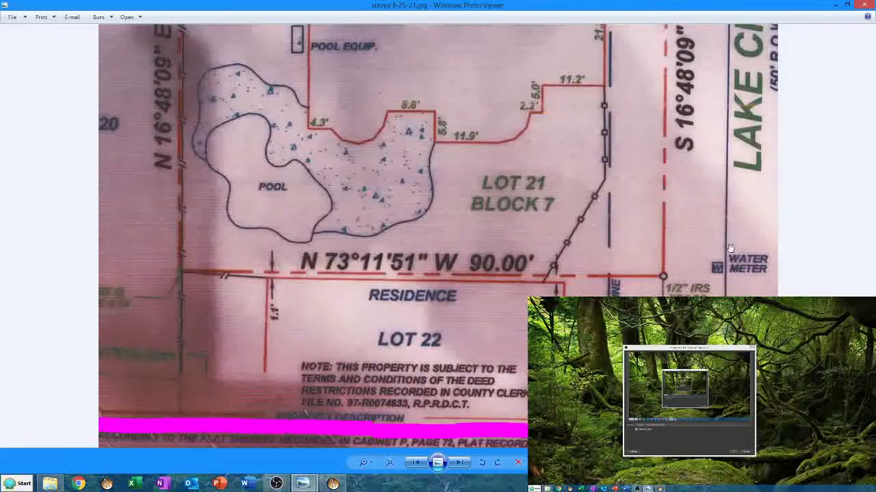
{"action": "scroll", "coordinate": [680, 238], "scroll_direction": "up", "scroll_amount": 2}
{"action": "scroll", "coordinate": [674, 312], "scroll_direction": "down", "scroll_amount": 2}
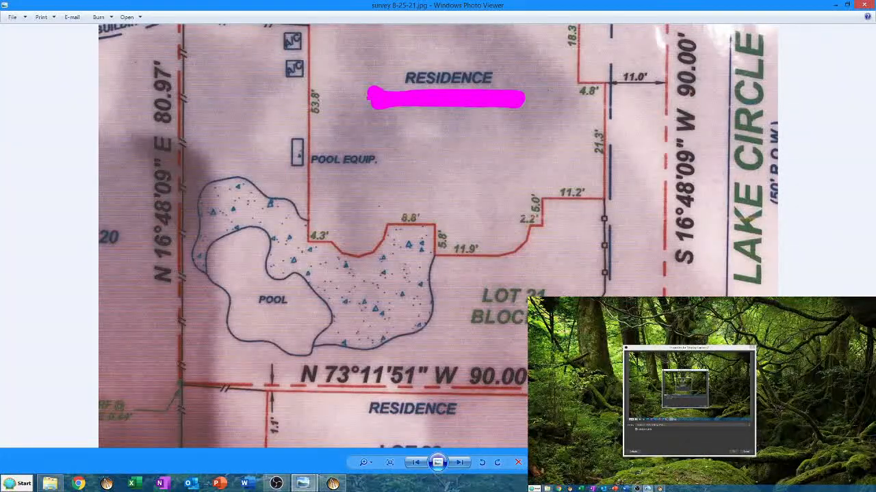
{"action": "scroll", "coordinate": [603, 290], "scroll_direction": "down", "scroll_amount": 1}
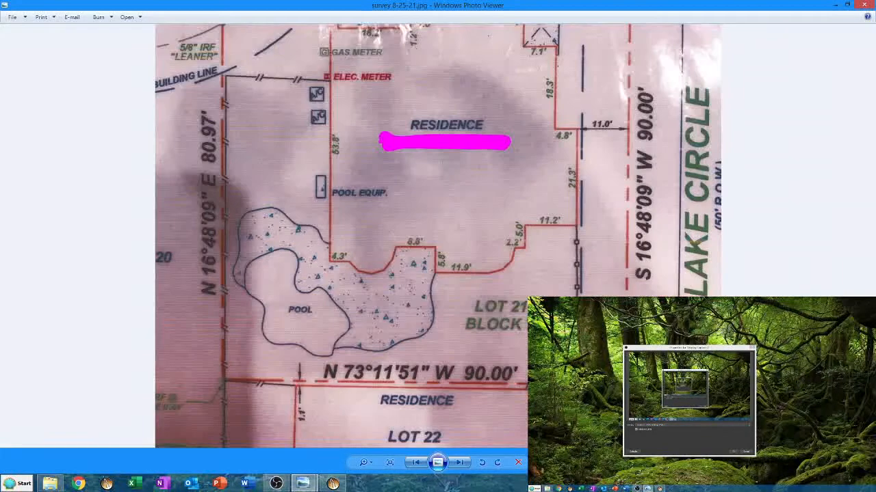
{"action": "left_click_drag", "start_coordinate": [543, 360], "coordinate": [542, 290]}
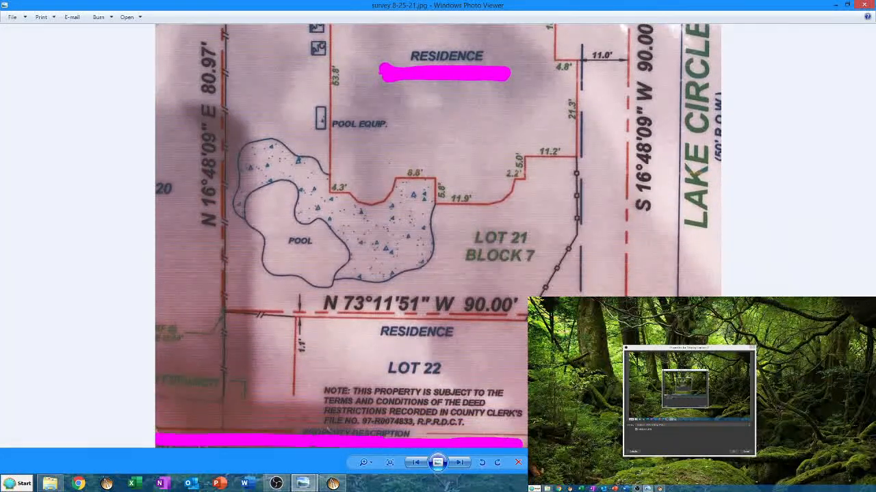
{"action": "scroll", "coordinate": [542, 380], "scroll_direction": "up", "scroll_amount": 2}
{"action": "scroll", "coordinate": [667, 398], "scroll_direction": "up", "scroll_amount": 2}
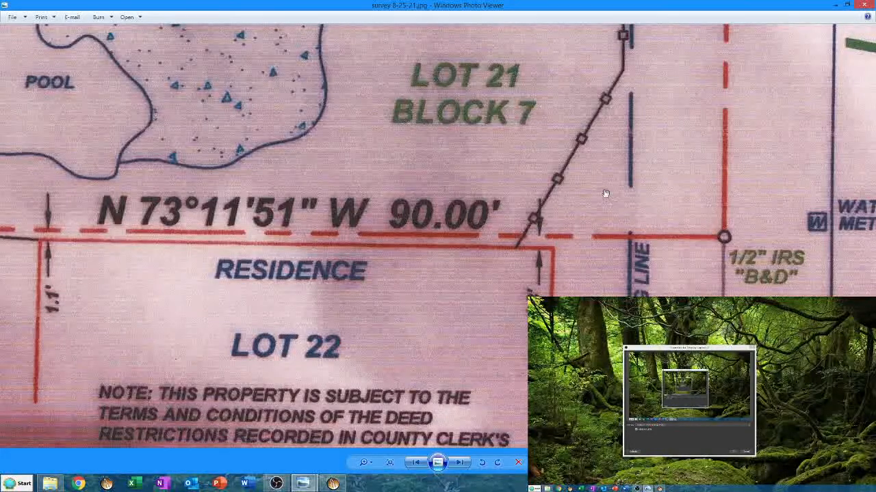
{"action": "scroll", "coordinate": [582, 190], "scroll_direction": "down", "scroll_amount": 1}
{"action": "scroll", "coordinate": [582, 190], "scroll_direction": "down", "scroll_amount": 1}
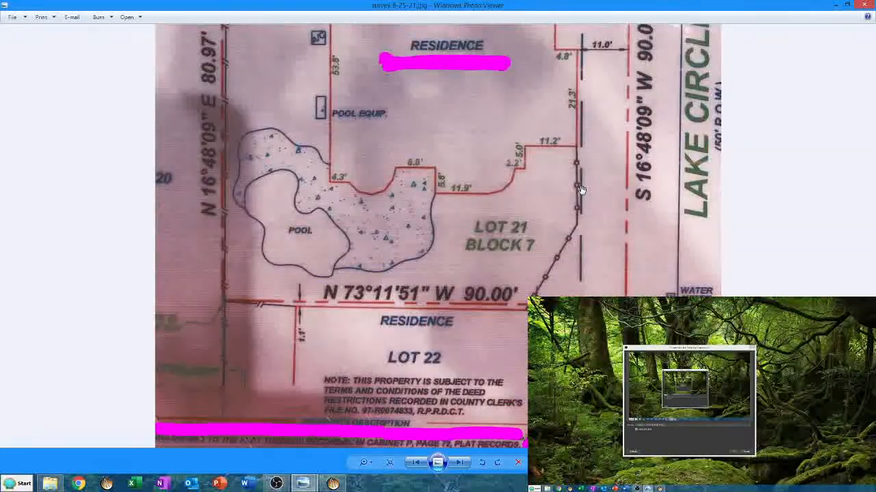
Step: Examine the driveway, front walk, building-line setbacks and front wall dimensions along the street side of the survey
{"action": "left_click_drag", "start_coordinate": [546, 178], "coordinate": [545, 431]}
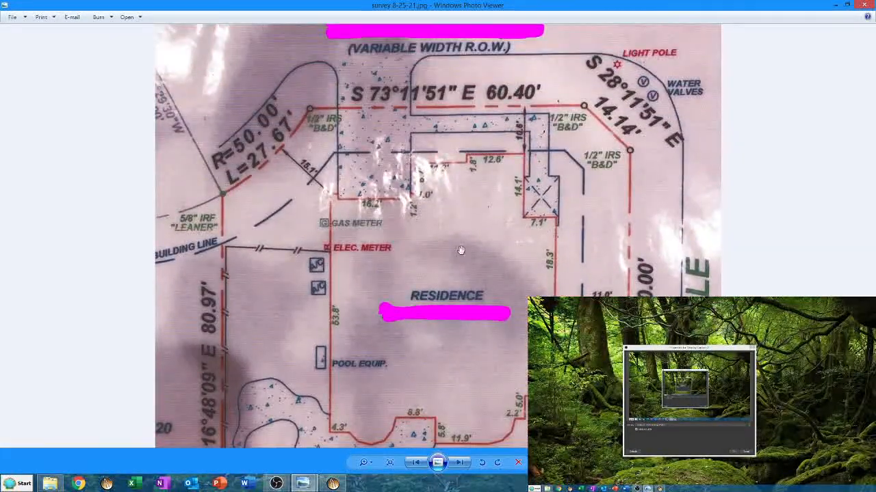
{"action": "scroll", "coordinate": [428, 115], "scroll_direction": "up", "scroll_amount": 2}
{"action": "scroll", "coordinate": [424, 121], "scroll_direction": "up", "scroll_amount": 1}
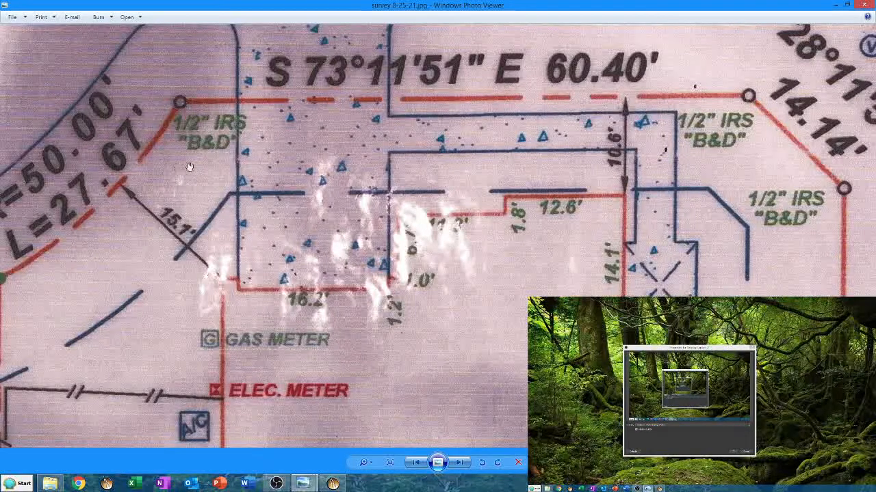
{"action": "left_click_drag", "start_coordinate": [203, 223], "coordinate": [342, 139]}
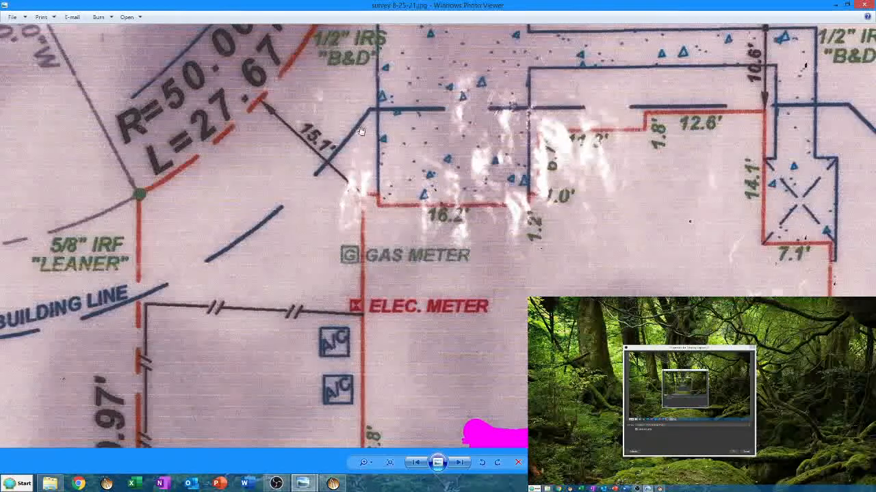
{"action": "left_click_drag", "start_coordinate": [510, 127], "coordinate": [351, 251]}
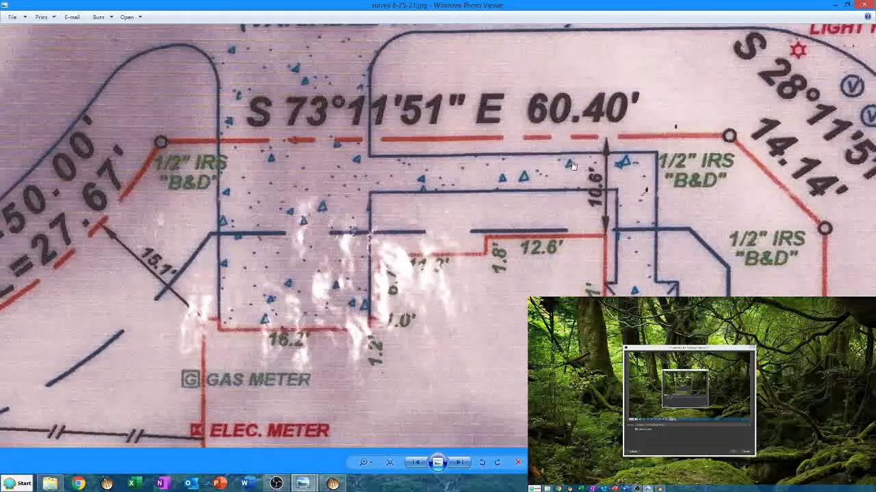
Step: Follow the residence walls on the survey from the front entry along the Lake Circle side to the rear patio and pool
{"action": "left_click_drag", "start_coordinate": [621, 293], "coordinate": [573, 22]}
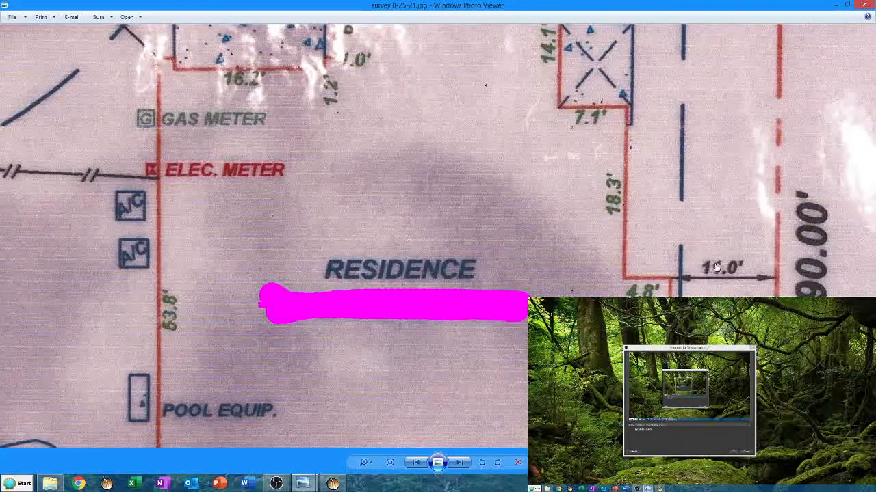
{"action": "left_click_drag", "start_coordinate": [432, 297], "coordinate": [445, 95]}
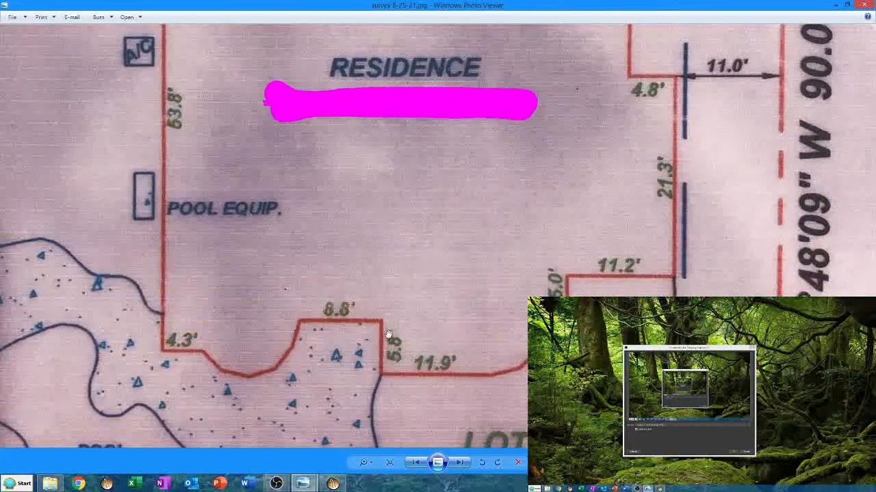
{"action": "left_click_drag", "start_coordinate": [389, 395], "coordinate": [527, 253]}
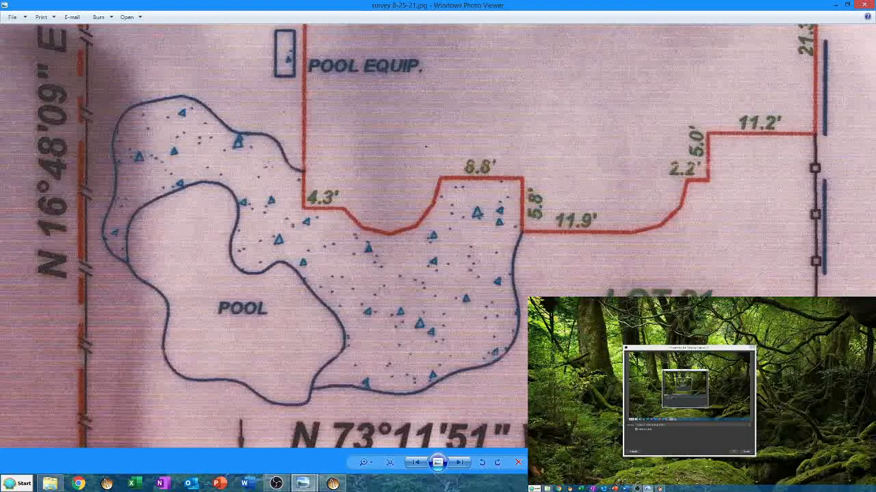
{"action": "scroll", "coordinate": [432, 217], "scroll_direction": "down", "scroll_amount": 4}
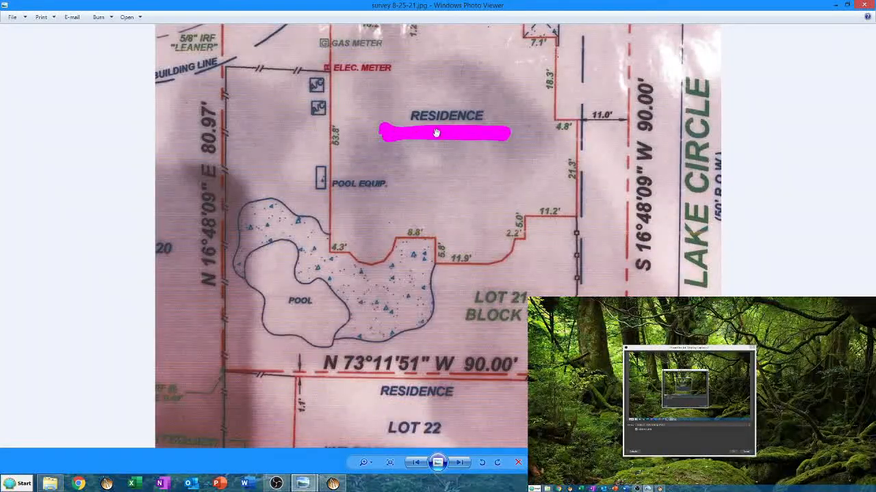
{"action": "left_click_drag", "start_coordinate": [467, 326], "coordinate": [472, 195]}
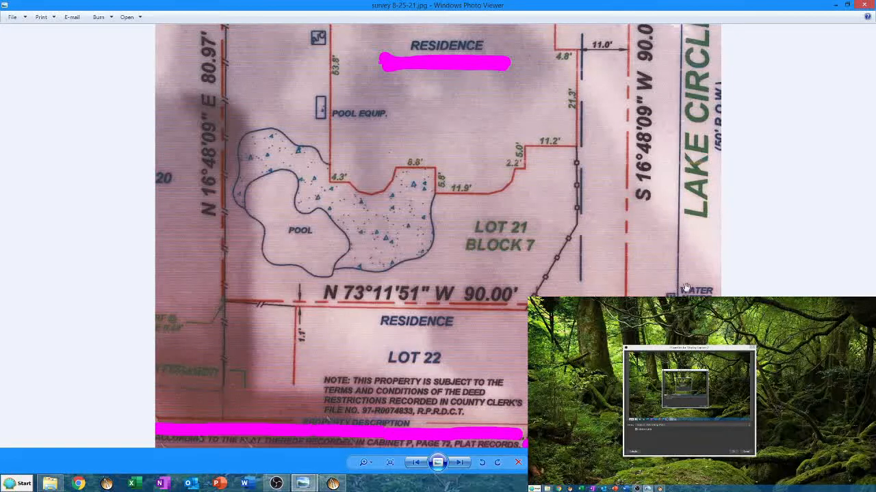
Step: Study the lot's boundary bearings, front corner markers and the side wall with its meters, A/C units and pool equipment
{"action": "left_click_drag", "start_coordinate": [482, 243], "coordinate": [472, 415]}
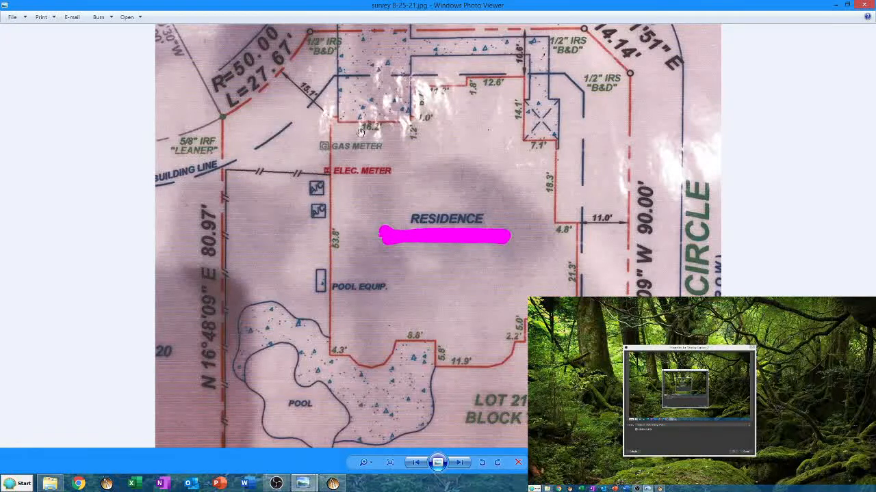
{"action": "left_click_drag", "start_coordinate": [470, 162], "coordinate": [450, 216]}
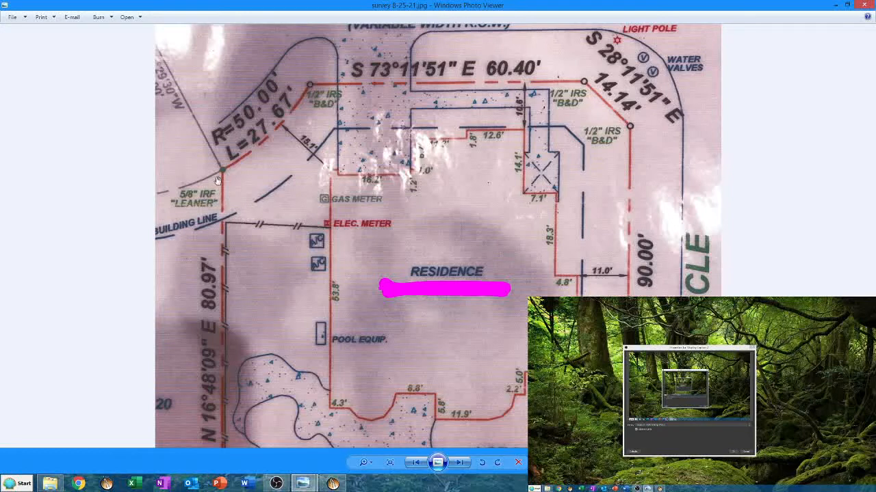
{"action": "left_click_drag", "start_coordinate": [299, 178], "coordinate": [302, 220]}
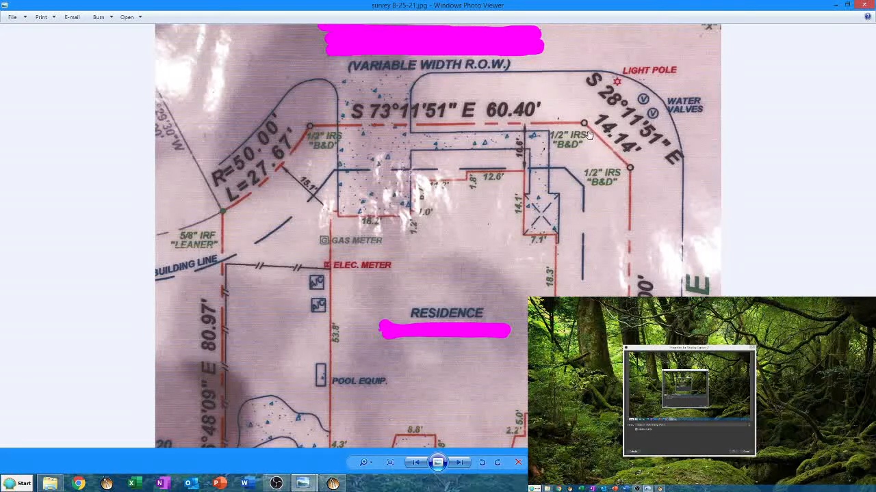
{"action": "scroll", "coordinate": [387, 225], "scroll_direction": "down", "scroll_amount": 2}
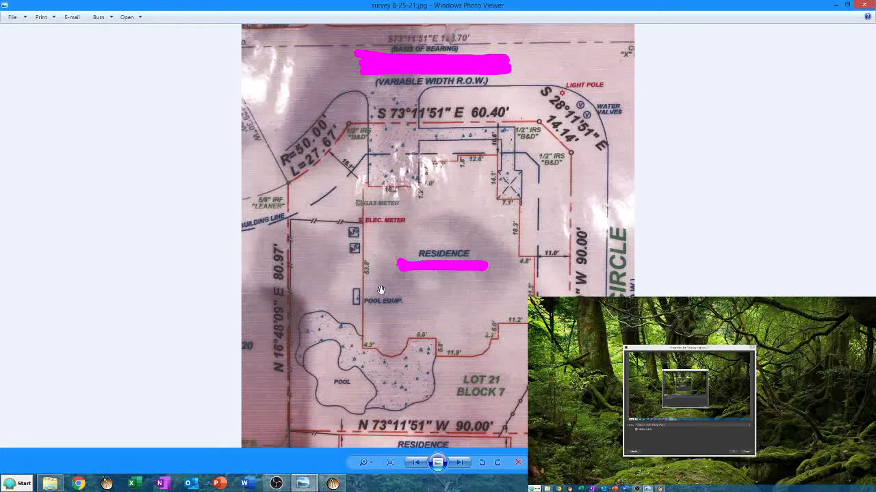
{"action": "scroll", "coordinate": [379, 298], "scroll_direction": "up", "scroll_amount": 2}
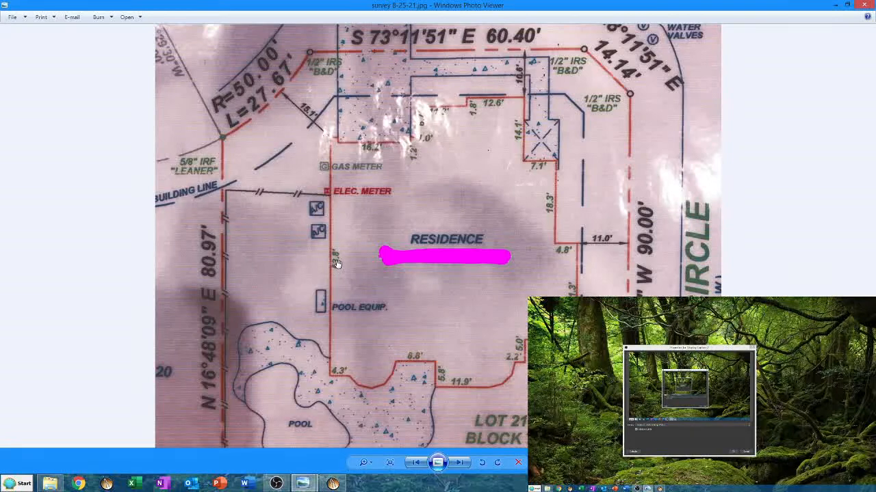
{"action": "scroll", "coordinate": [340, 265], "scroll_direction": "up", "scroll_amount": 2}
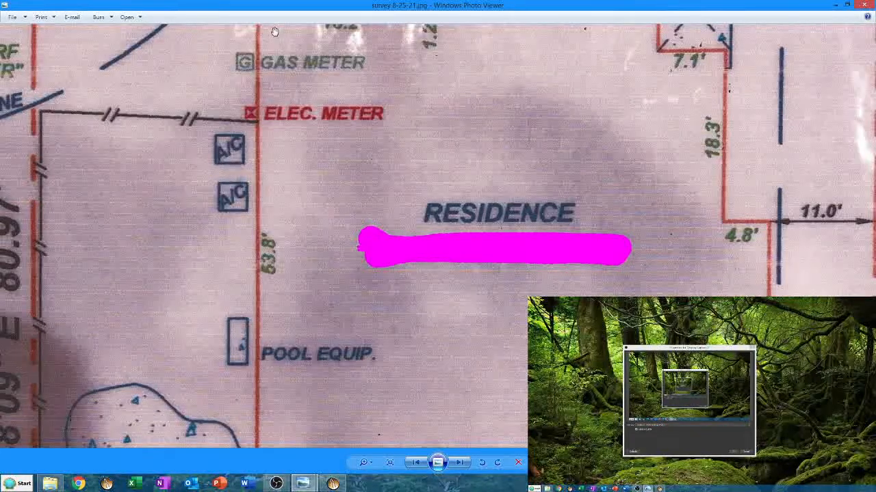
{"action": "scroll", "coordinate": [356, 195], "scroll_direction": "down", "scroll_amount": 2}
{"action": "scroll", "coordinate": [356, 195], "scroll_direction": "down", "scroll_amount": 3}
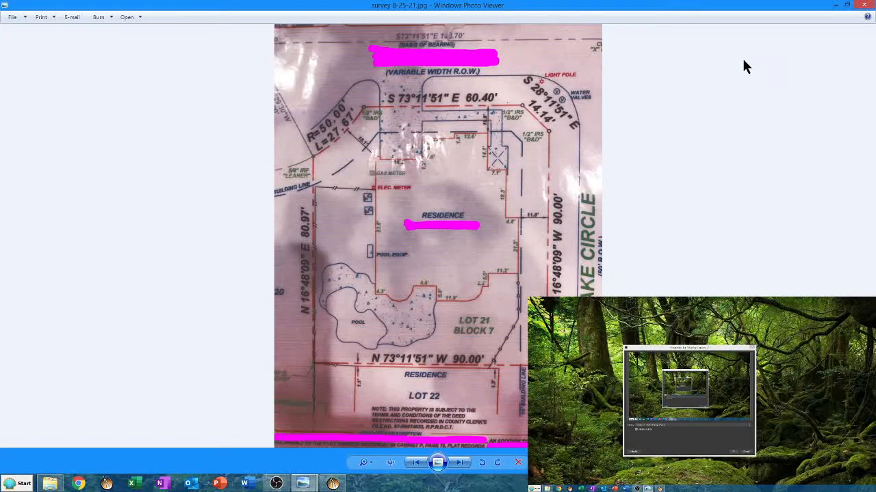
Step: Move the survey, pool photo 20210826_102301.jpg and start to finish folder windows onto the second monitor, maximizing the pool photo
{"action": "left_click_drag", "start_coordinate": [807, 7], "coordinate": [875, 41]}
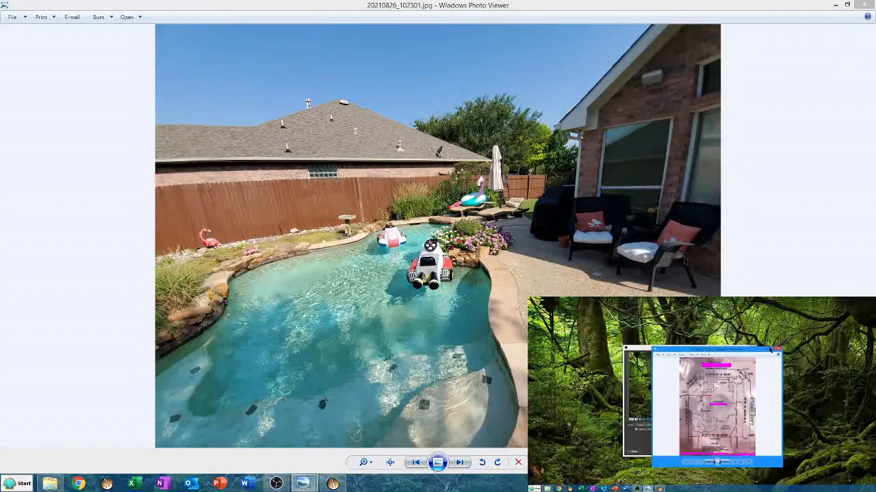
{"action": "left_click_drag", "start_coordinate": [606, 6], "coordinate": [875, 41]}
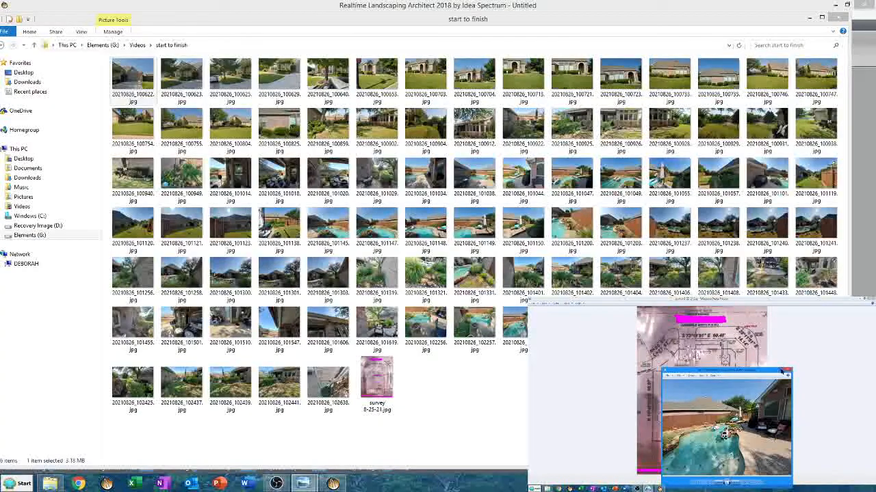
{"action": "left_click", "coordinate": [781, 370]}
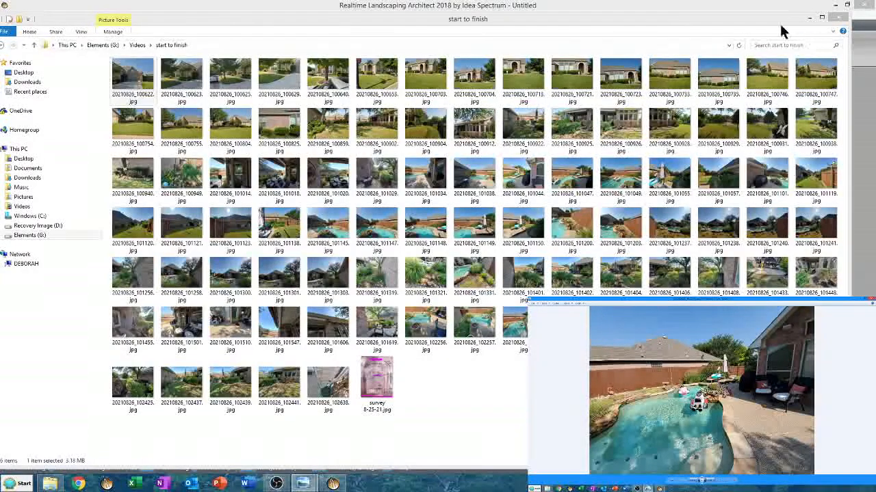
{"action": "left_click", "coordinate": [742, 14]}
{"action": "left_click_drag", "start_coordinate": [743, 14], "coordinate": [875, 219]}
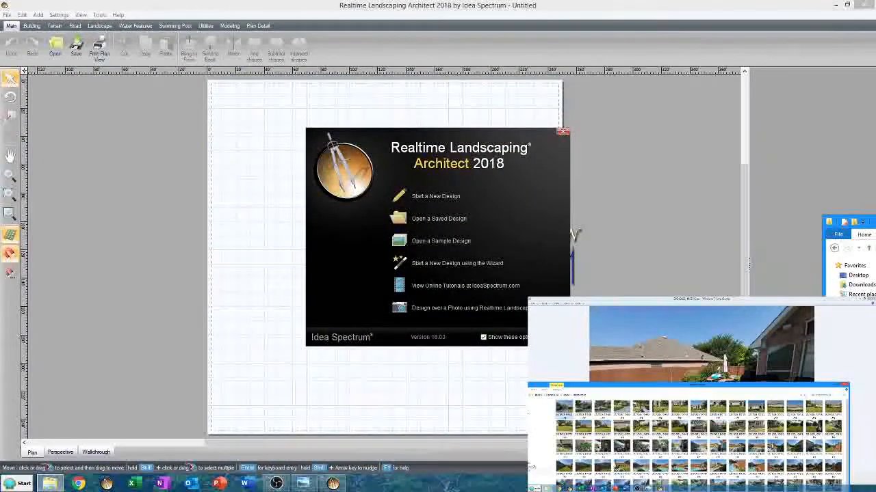
Step: Start a new design in Realtime Landscaping Architect and set the page's print scale to 1/8" = 1'
{"action": "left_click", "coordinate": [432, 197]}
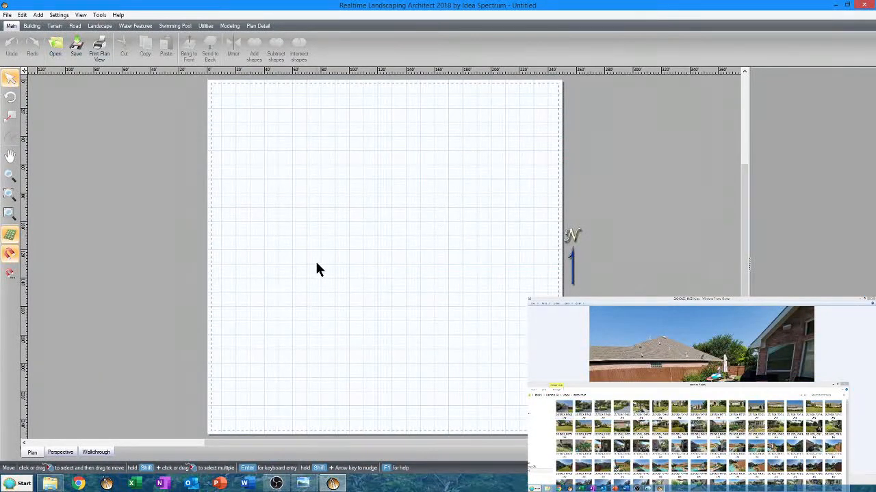
{"action": "left_click", "coordinate": [7, 15]}
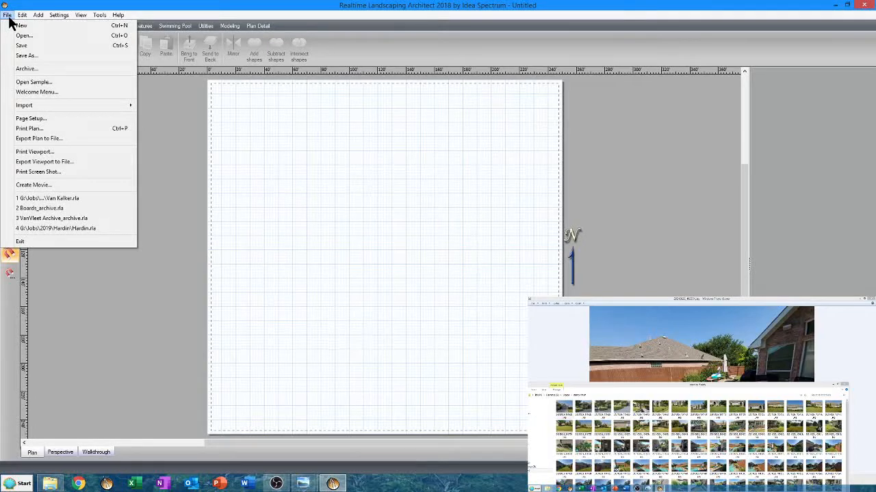
{"action": "mouse_move", "coordinate": [15, 12]}
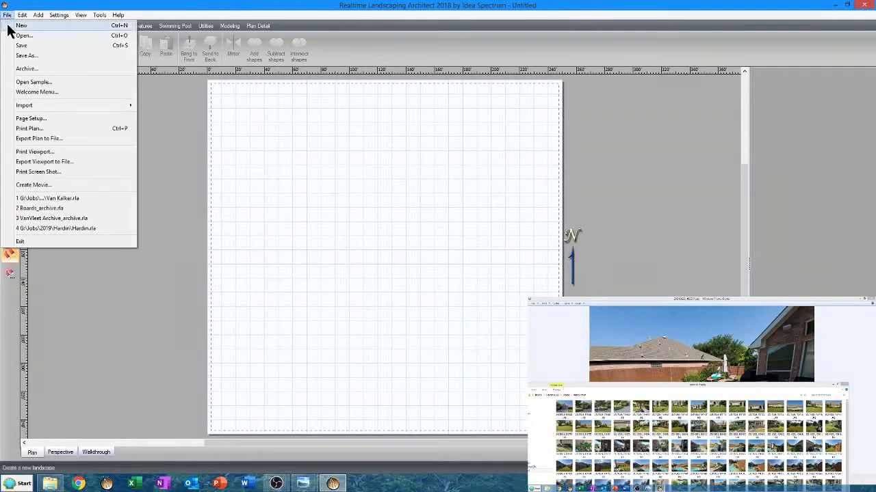
{"action": "left_click", "coordinate": [37, 120]}
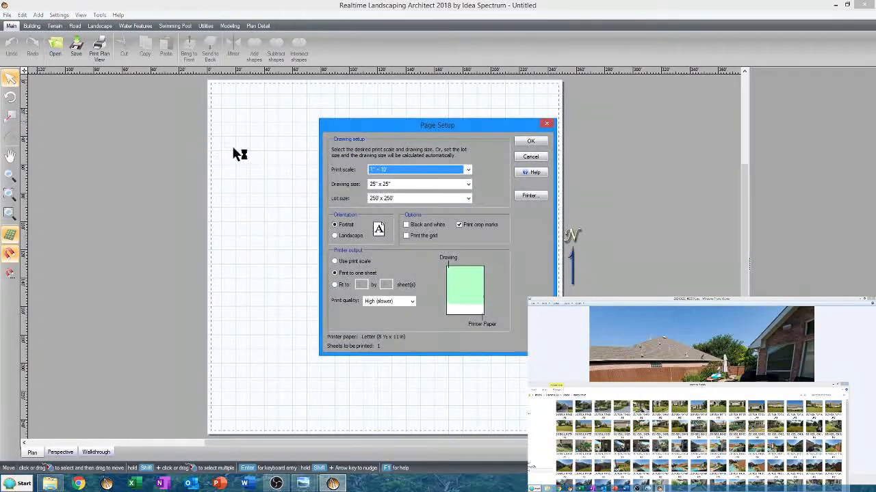
{"action": "left_click", "coordinate": [386, 171]}
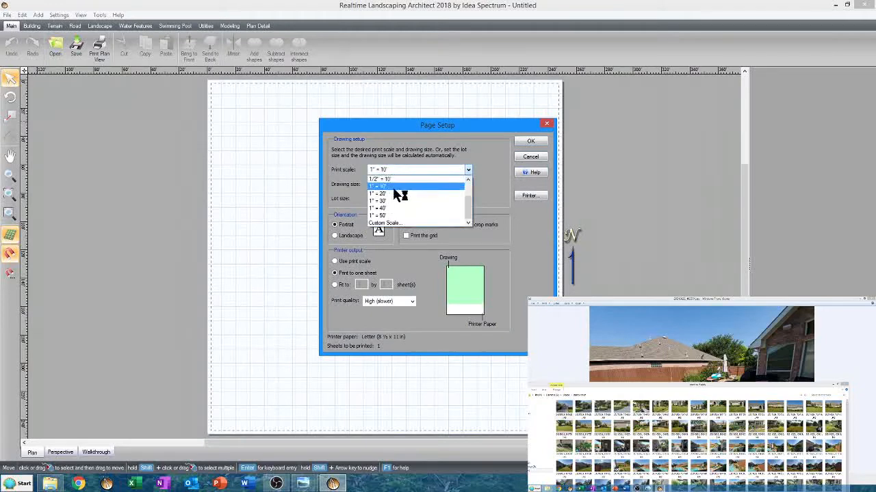
{"action": "scroll", "coordinate": [400, 190], "scroll_direction": "up", "scroll_amount": 2}
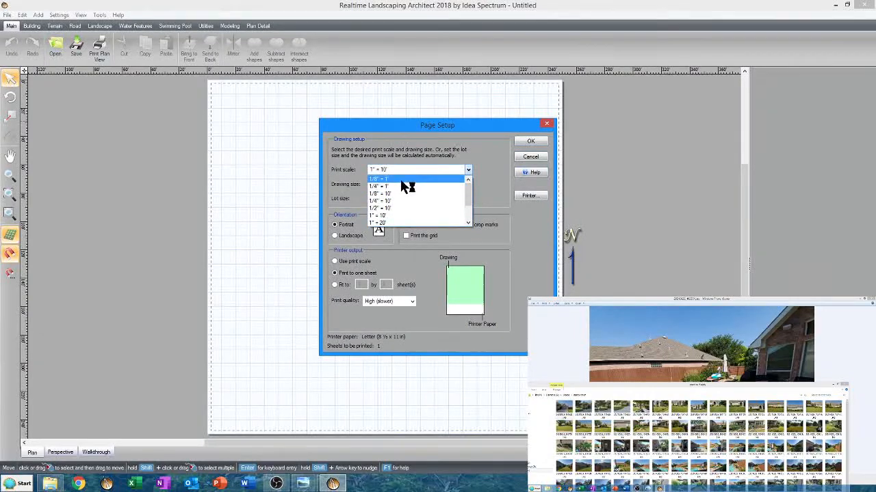
{"action": "left_click", "coordinate": [401, 179]}
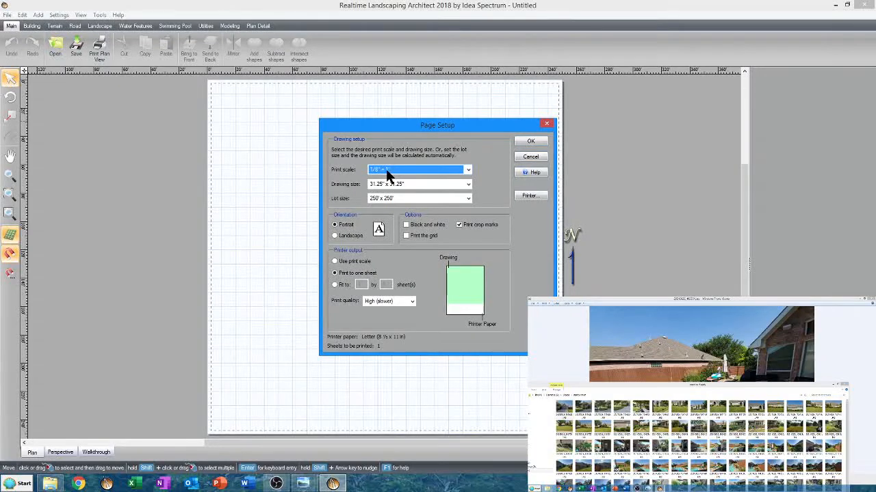
Step: Review the available print scales and keep 1/8" = 1' selected
{"action": "left_click", "coordinate": [468, 170]}
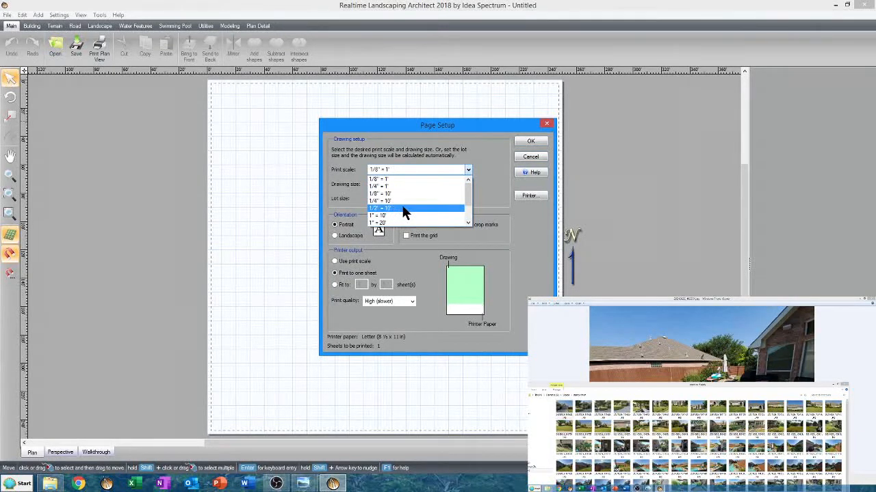
{"action": "scroll", "coordinate": [400, 203], "scroll_direction": "down", "scroll_amount": 3}
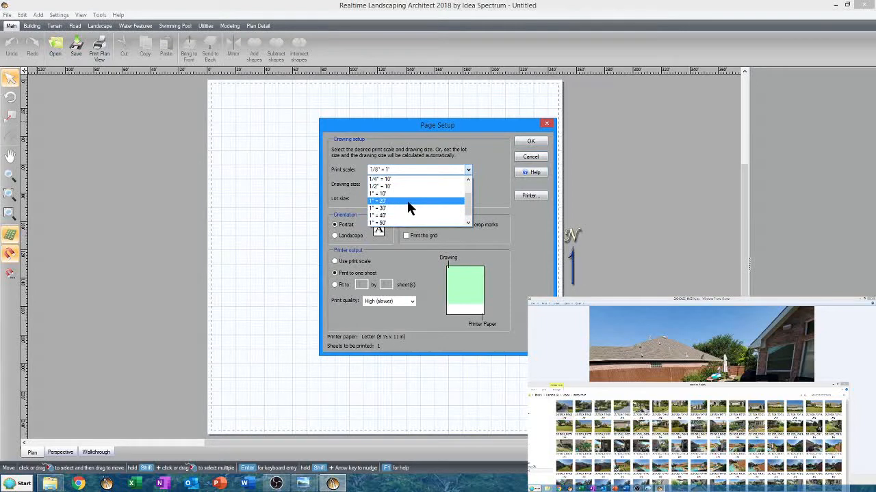
{"action": "scroll", "coordinate": [407, 200], "scroll_direction": "up", "scroll_amount": 3}
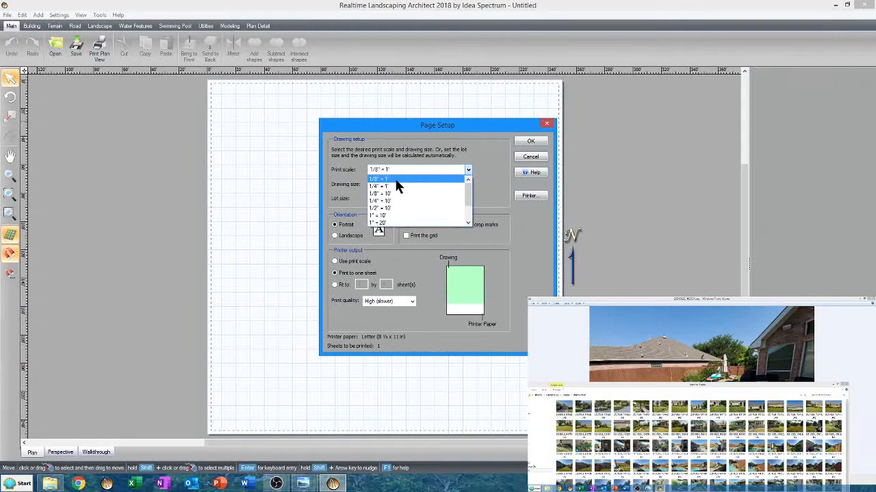
{"action": "left_click", "coordinate": [395, 180]}
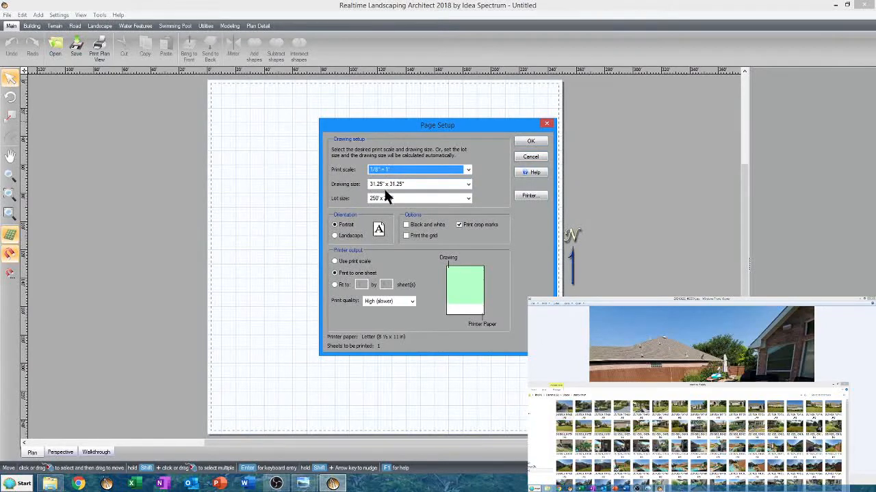
Step: Set the drawing size to Ledger (11 x 17 in.) and look over the preset lot sizes without choosing one
{"action": "left_click", "coordinate": [377, 184]}
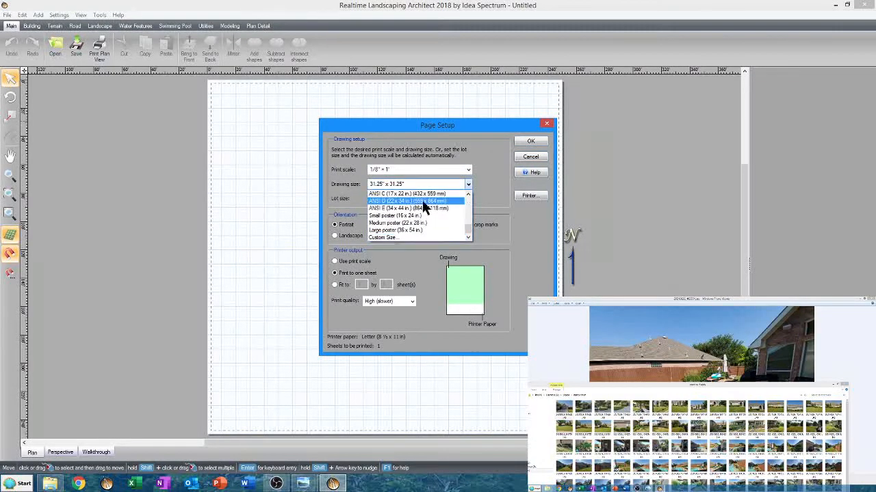
{"action": "scroll", "coordinate": [418, 225], "scroll_direction": "up", "scroll_amount": 3}
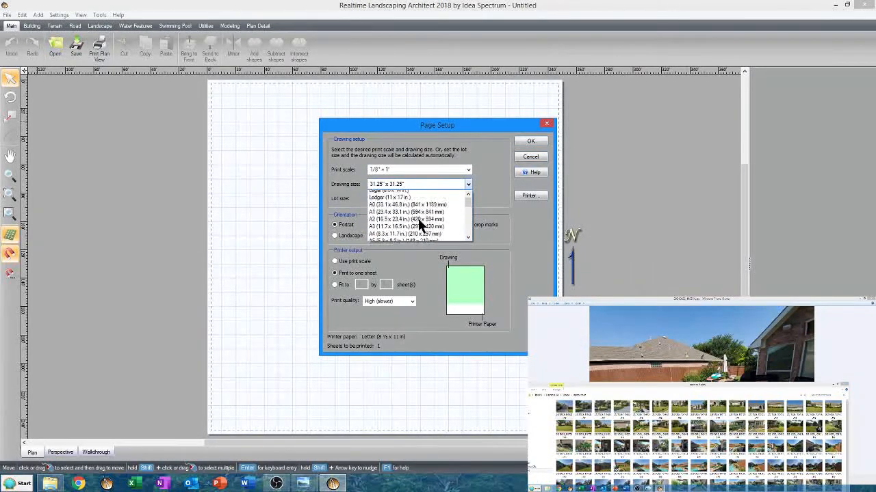
{"action": "scroll", "coordinate": [419, 225], "scroll_direction": "up", "scroll_amount": 2}
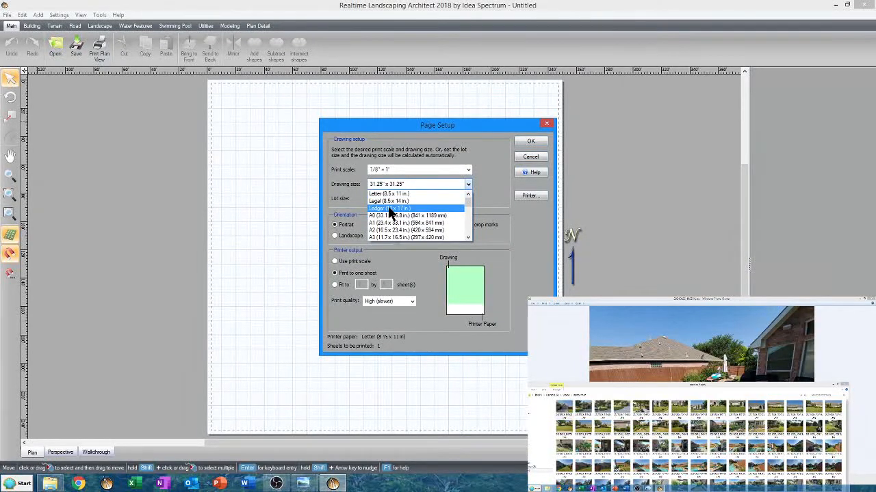
{"action": "left_click", "coordinate": [389, 209]}
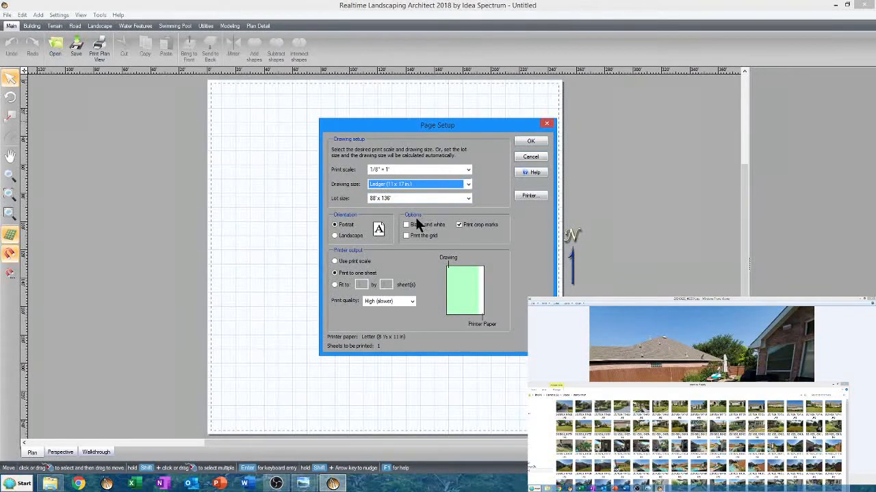
{"action": "left_click", "coordinate": [435, 196]}
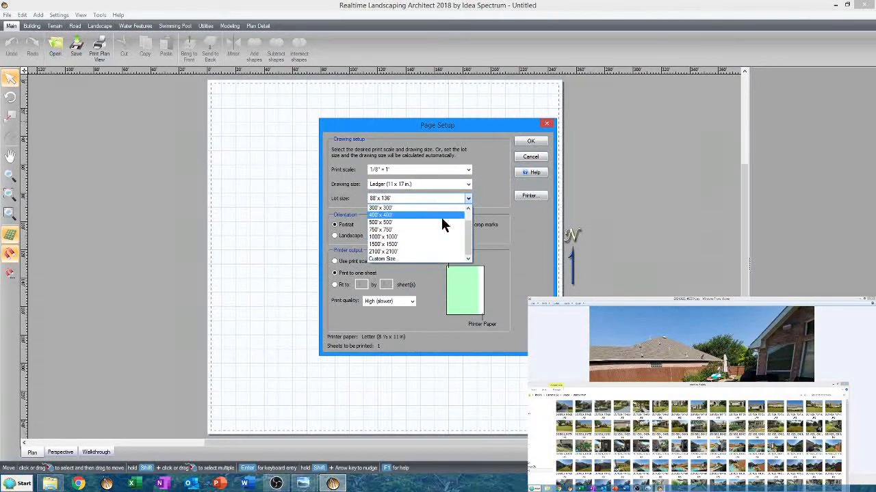
{"action": "left_click", "coordinate": [523, 227]}
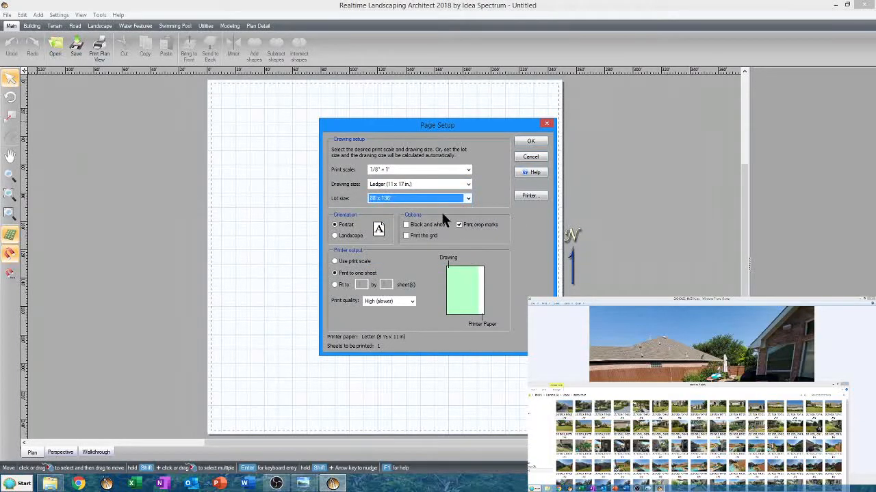
Step: Set the printer paper to Ledger (11 x 17 in) and the printer output to use the print scale, then apply the page setup
{"action": "left_click", "coordinate": [531, 195]}
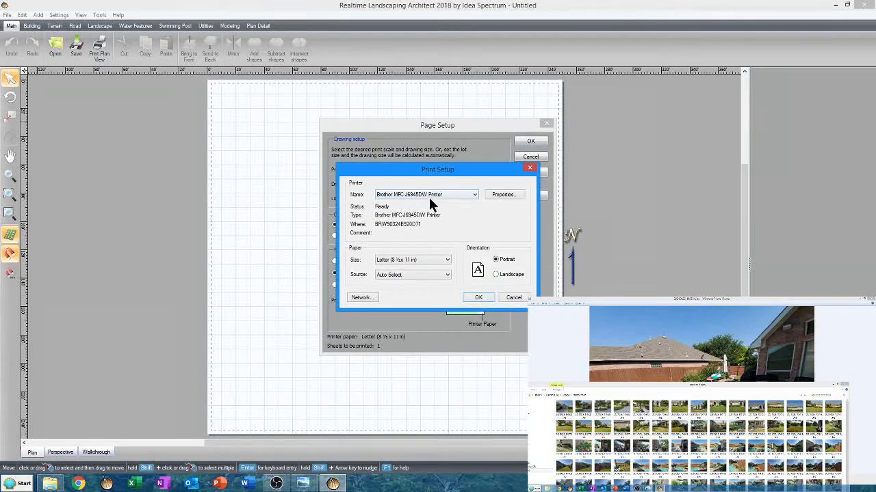
{"action": "left_click", "coordinate": [399, 265]}
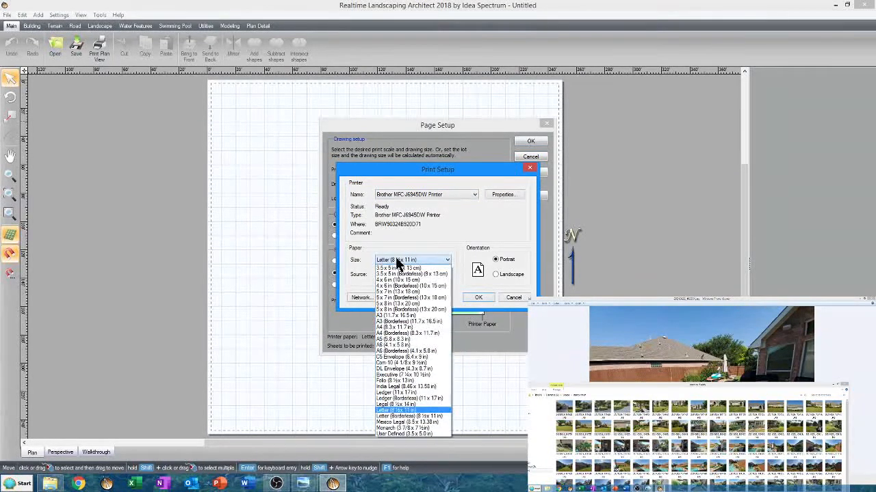
{"action": "left_click", "coordinate": [405, 393]}
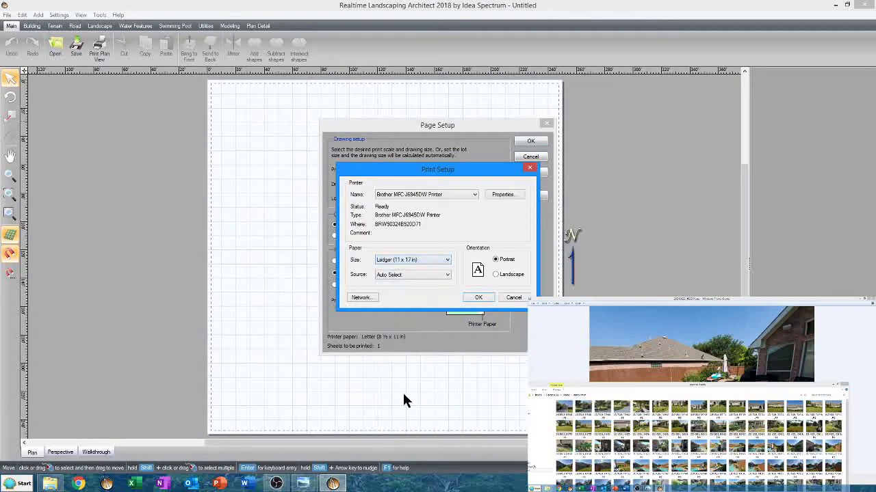
{"action": "left_click", "coordinate": [476, 300]}
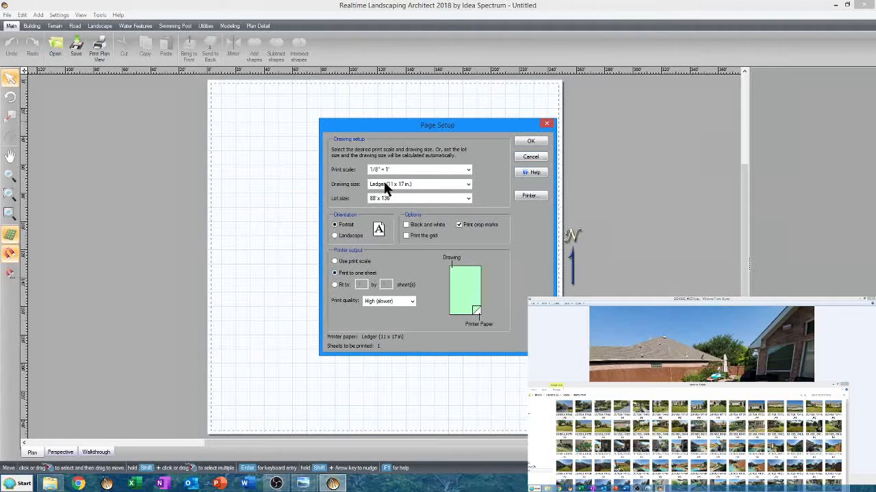
{"action": "left_click", "coordinate": [334, 261]}
{"action": "left_click", "coordinate": [526, 143]}
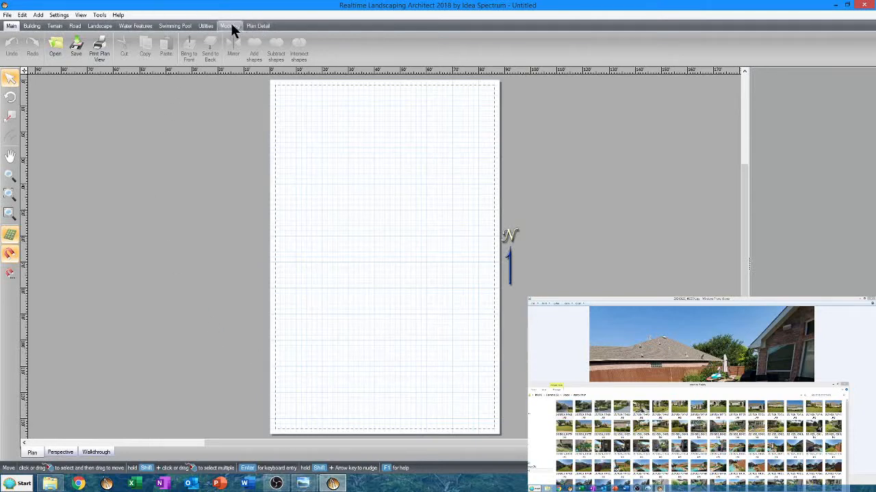
Step: Add a northward terrain slope near the page's south edge with a 10' rise and a run of about 32'
{"action": "left_click", "coordinate": [54, 26]}
{"action": "left_click", "coordinate": [56, 47]}
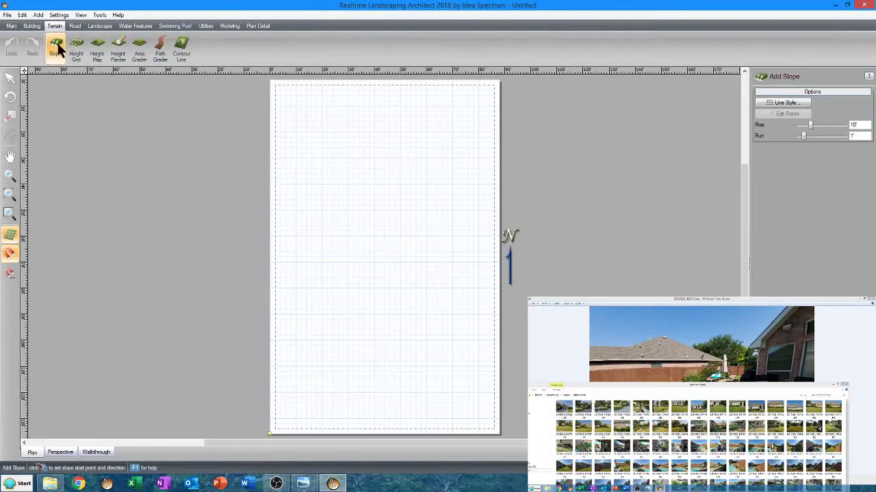
{"action": "left_click", "coordinate": [337, 409]}
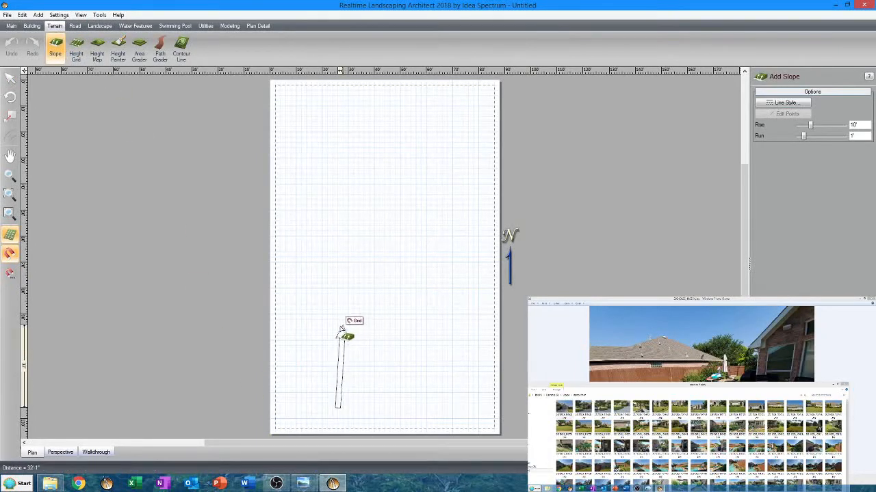
{"action": "left_click", "coordinate": [337, 324]}
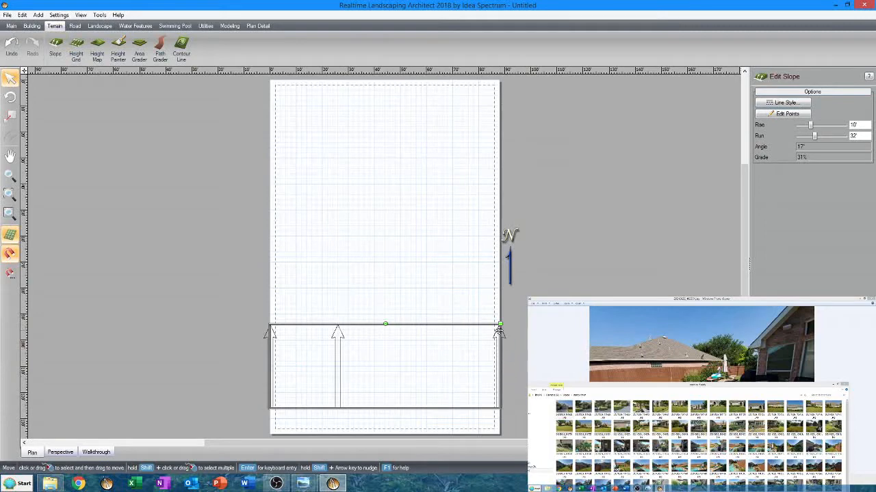
Step: Extend the slope's outer base points beyond both sides of the page, making the western span about 58' and the eastern about 104'
{"action": "left_click", "coordinate": [781, 114]}
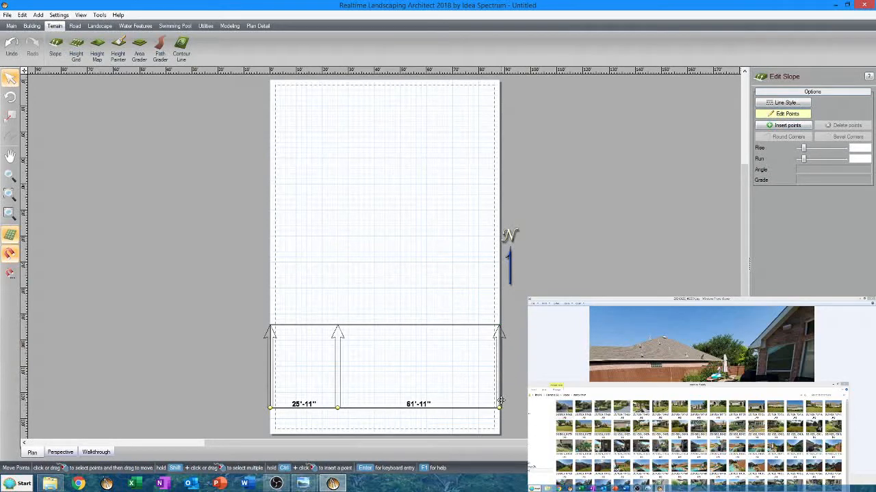
{"action": "left_click_drag", "start_coordinate": [500, 409], "coordinate": [611, 408]}
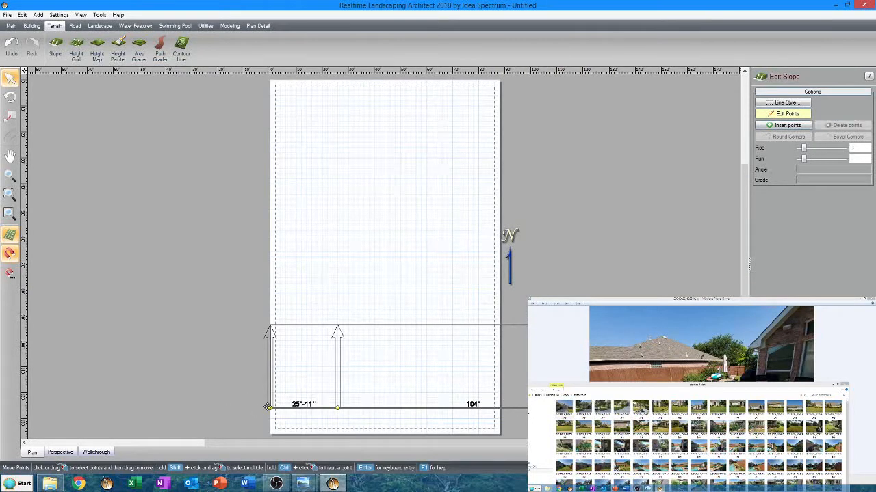
{"action": "left_click_drag", "start_coordinate": [269, 407], "coordinate": [186, 407]}
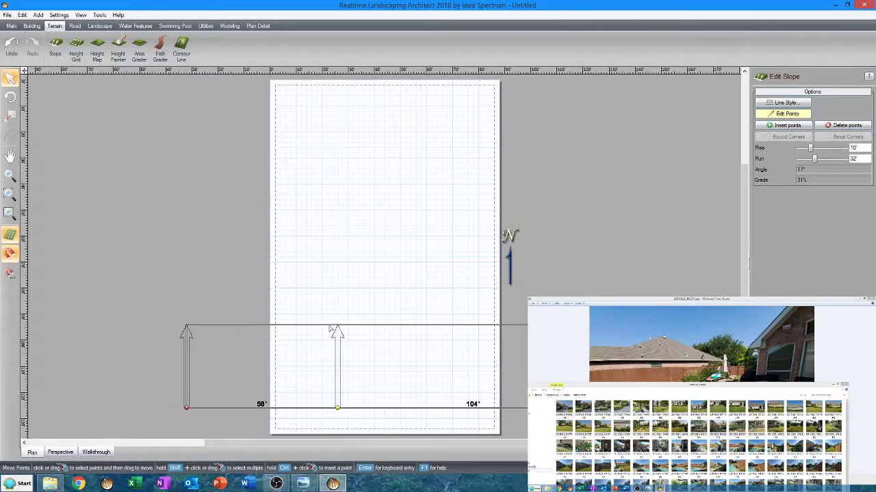
Step: Inspect the raised slope in perspective from several angles and return to the plan view
{"action": "left_click", "coordinate": [71, 455]}
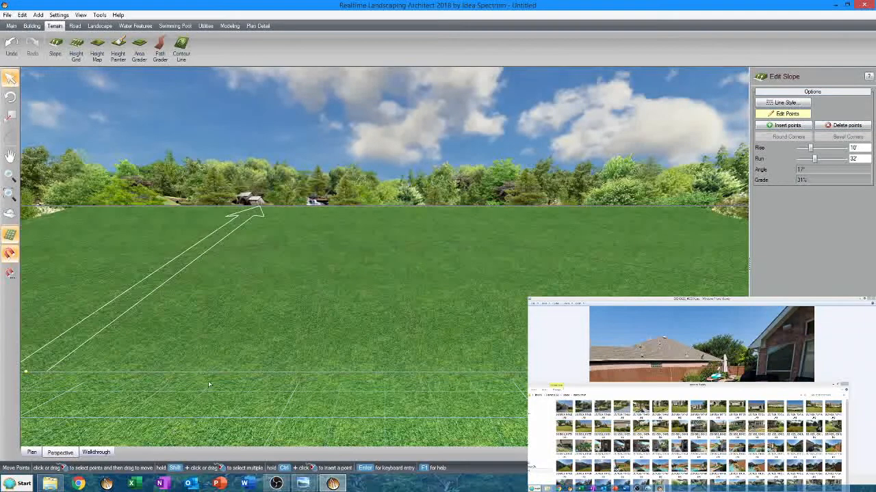
{"action": "middle_click_drag", "start_coordinate": [214, 392], "coordinate": [338, 397]}
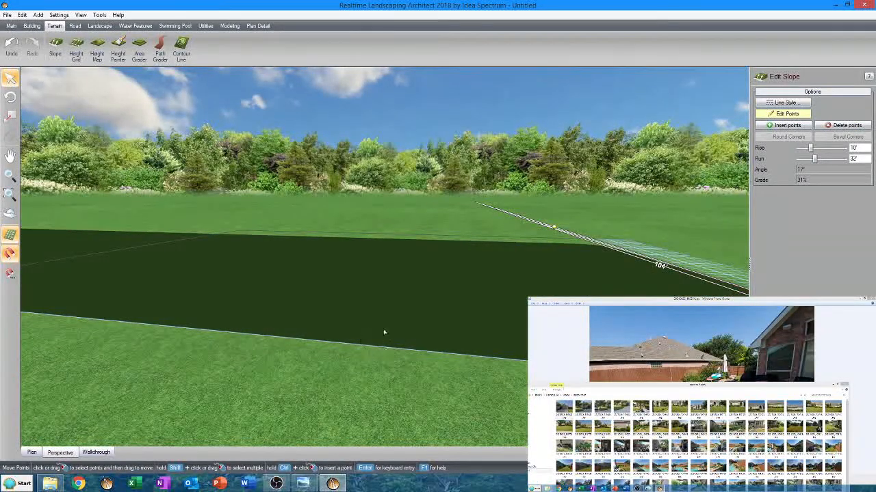
{"action": "middle_click_drag", "start_coordinate": [434, 348], "coordinate": [297, 290]}
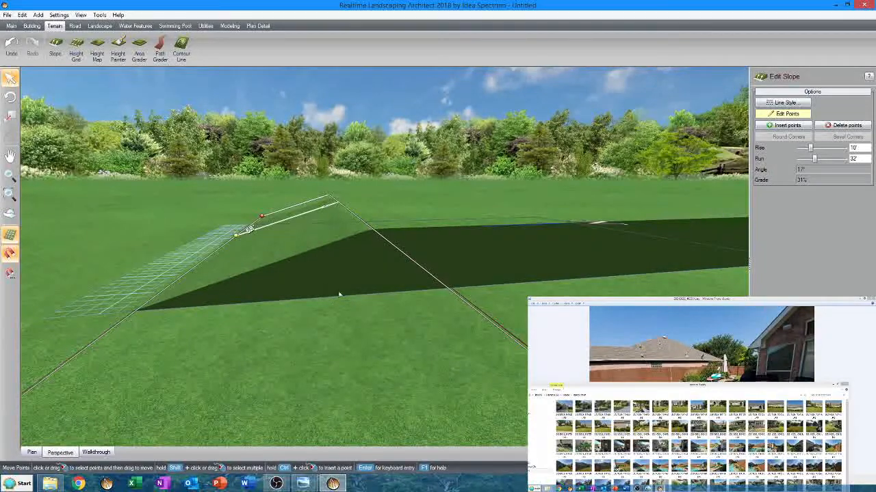
{"action": "middle_click_drag", "start_coordinate": [385, 327], "coordinate": [357, 350]}
{"action": "scroll", "coordinate": [357, 347], "scroll_direction": "down", "scroll_amount": 5}
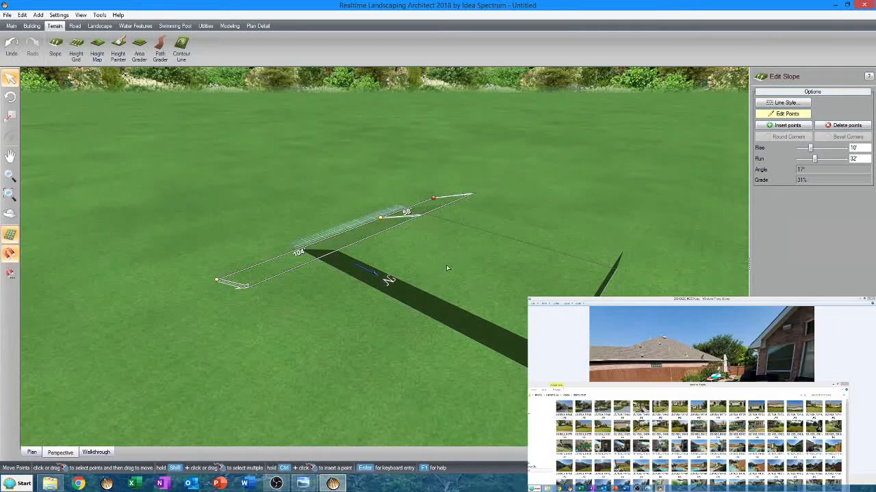
{"action": "left_click", "coordinate": [32, 453]}
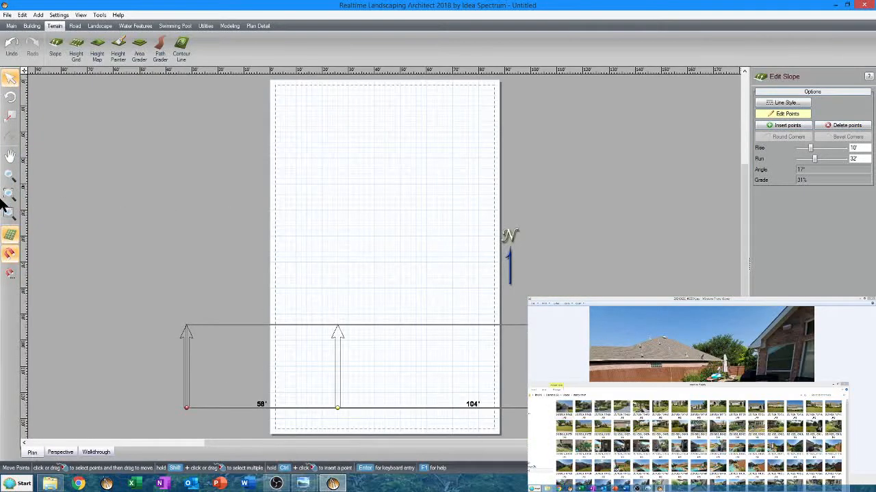
Step: Change the page's drawing size to A1 (23.4 x 33.1 in.) and apply the page setup
{"action": "left_click", "coordinate": [6, 15]}
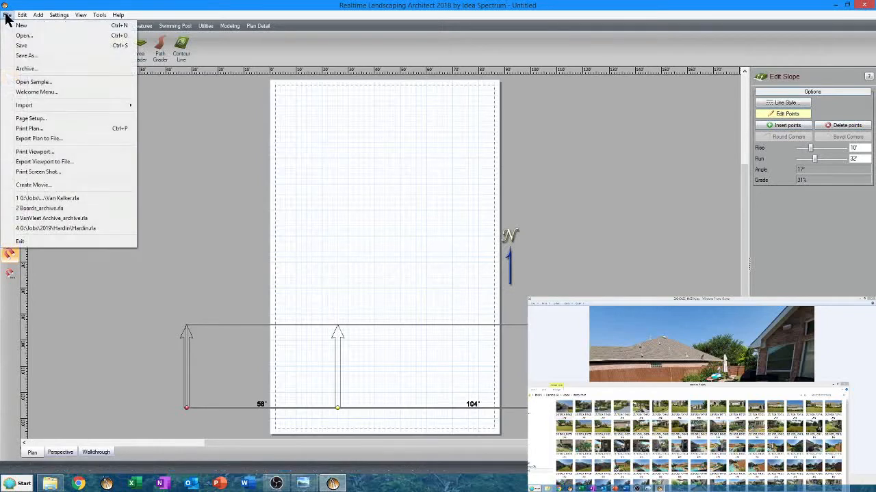
{"action": "left_click", "coordinate": [31, 118]}
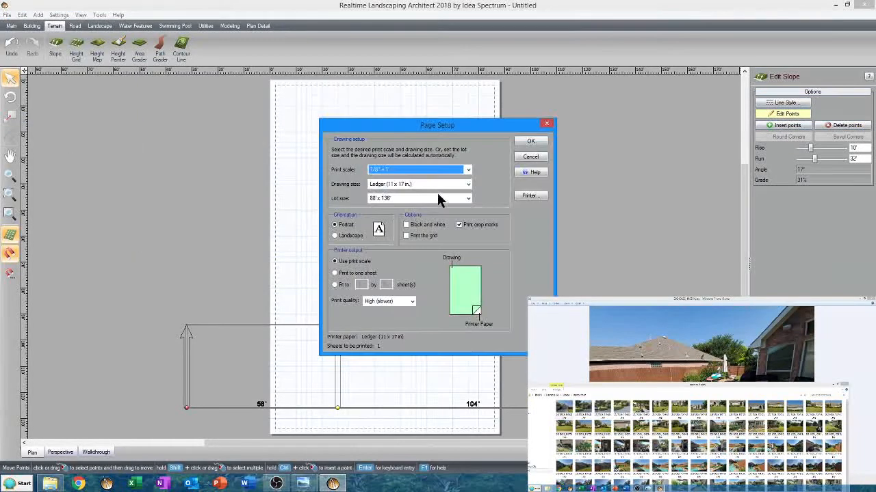
{"action": "left_click", "coordinate": [434, 185]}
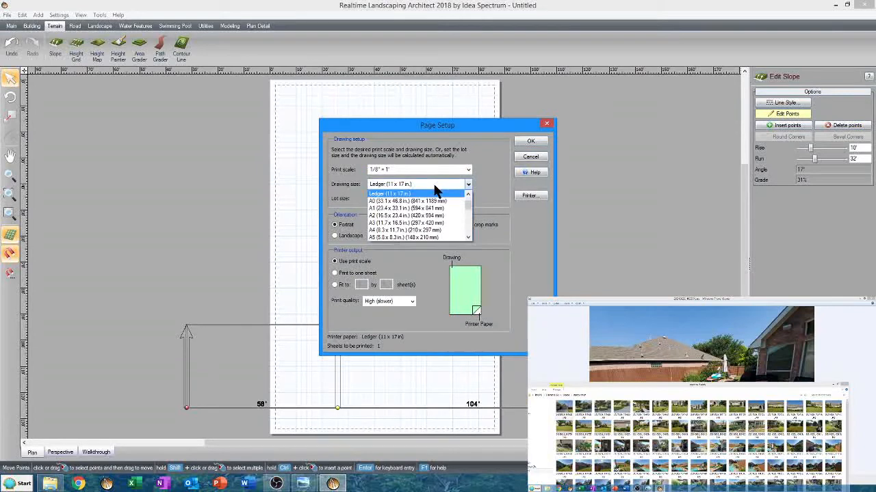
{"action": "left_click", "coordinate": [404, 207]}
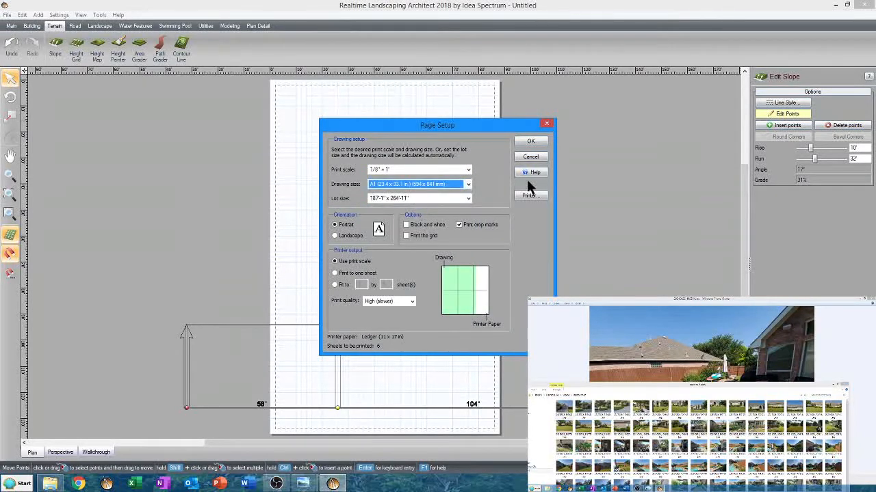
{"action": "left_click", "coordinate": [532, 141]}
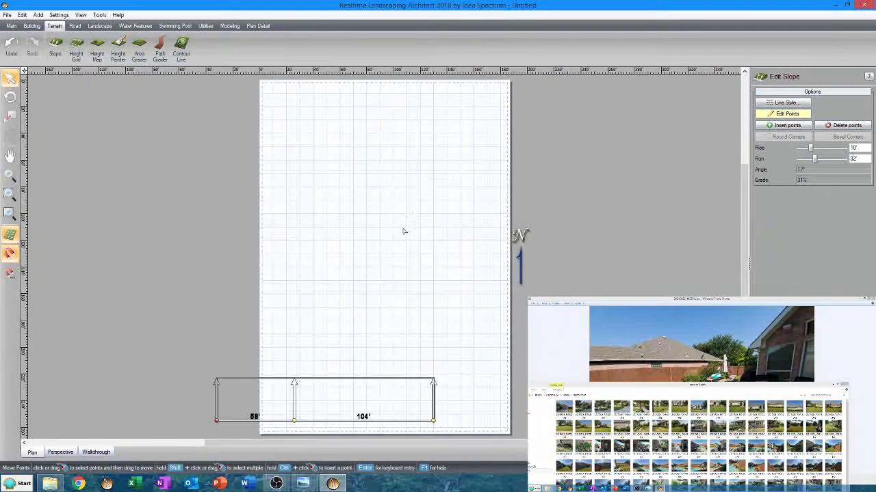
Step: Examine the slope's base line and middle arrow near the page's southwest corner in plan view
{"action": "scroll", "coordinate": [369, 281], "scroll_direction": "down", "scroll_amount": 3}
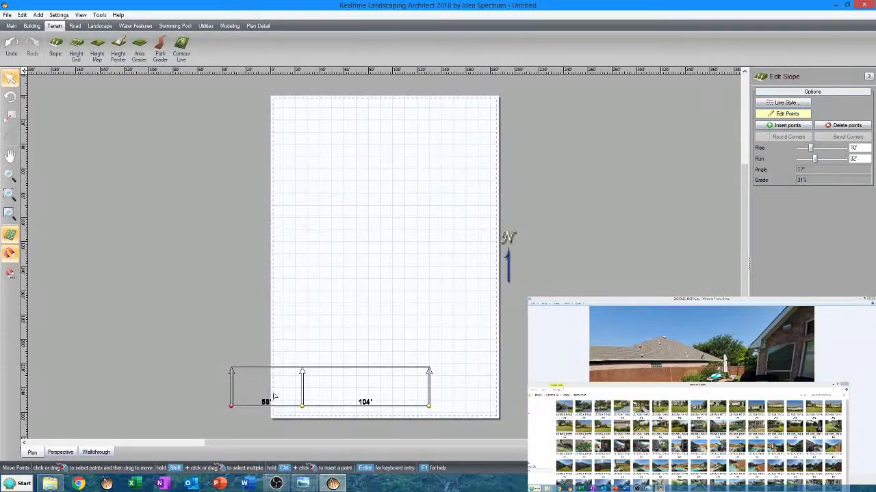
{"action": "scroll", "coordinate": [270, 391], "scroll_direction": "up", "scroll_amount": 5}
{"action": "scroll", "coordinate": [270, 391], "scroll_direction": "down", "scroll_amount": 1}
{"action": "middle_click_drag", "start_coordinate": [271, 391], "coordinate": [304, 186]}
{"action": "scroll", "coordinate": [287, 242], "scroll_direction": "up", "scroll_amount": 3}
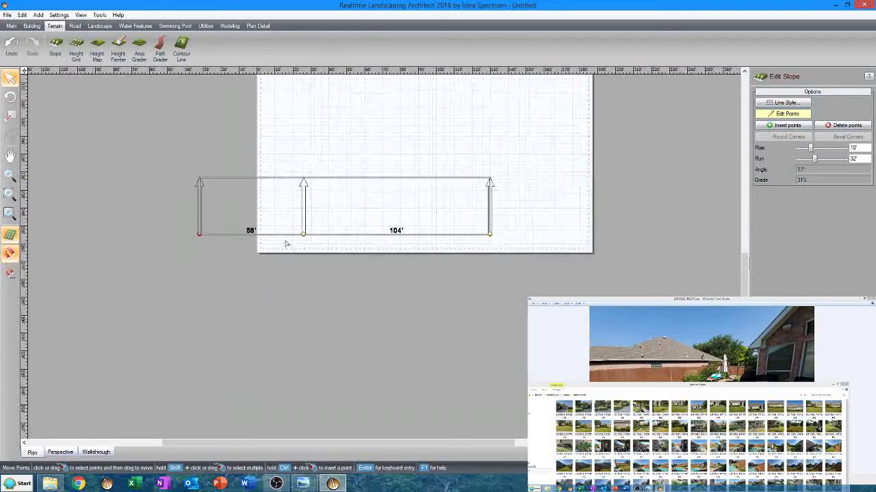
{"action": "scroll", "coordinate": [243, 242], "scroll_direction": "up", "scroll_amount": 4}
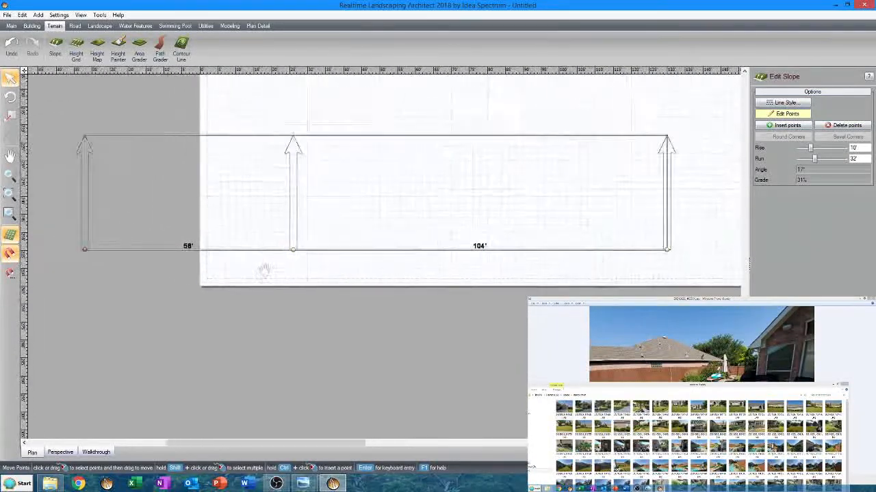
{"action": "scroll", "coordinate": [272, 290], "scroll_direction": "up", "scroll_amount": 4}
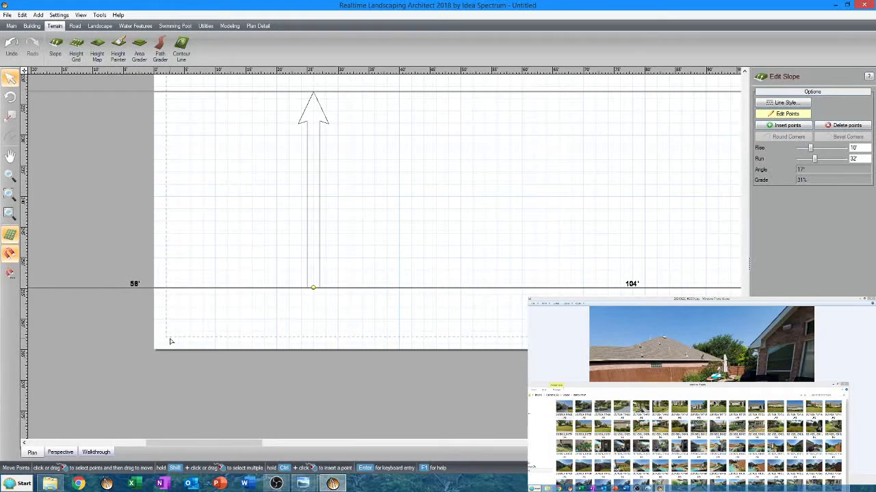
Step: Delete the slope from the terrain, including its western section and the remaining eastern section
{"action": "scroll", "coordinate": [173, 337], "scroll_direction": "up", "scroll_amount": 1}
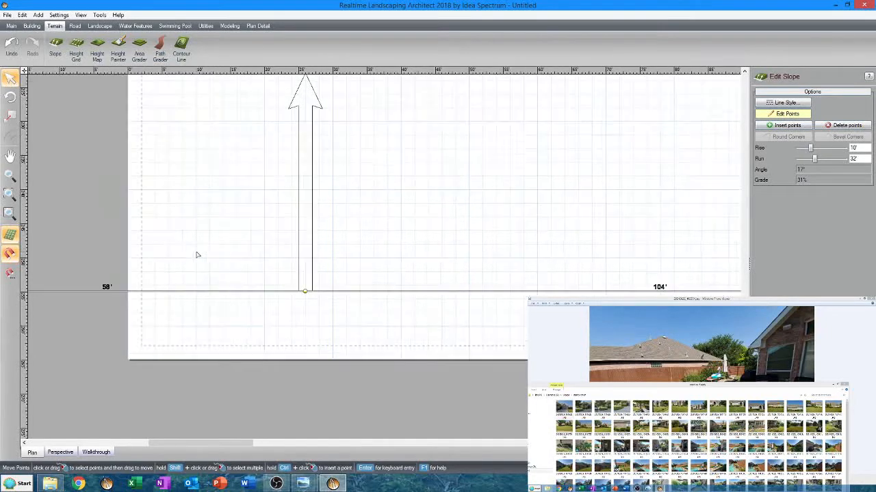
{"action": "scroll", "coordinate": [193, 256], "scroll_direction": "down", "scroll_amount": 2}
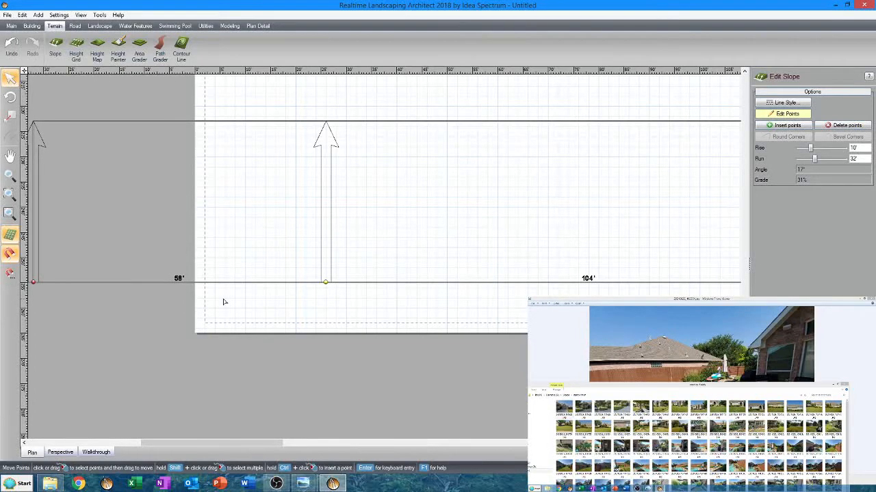
{"action": "scroll", "coordinate": [223, 302], "scroll_direction": "up", "scroll_amount": 2}
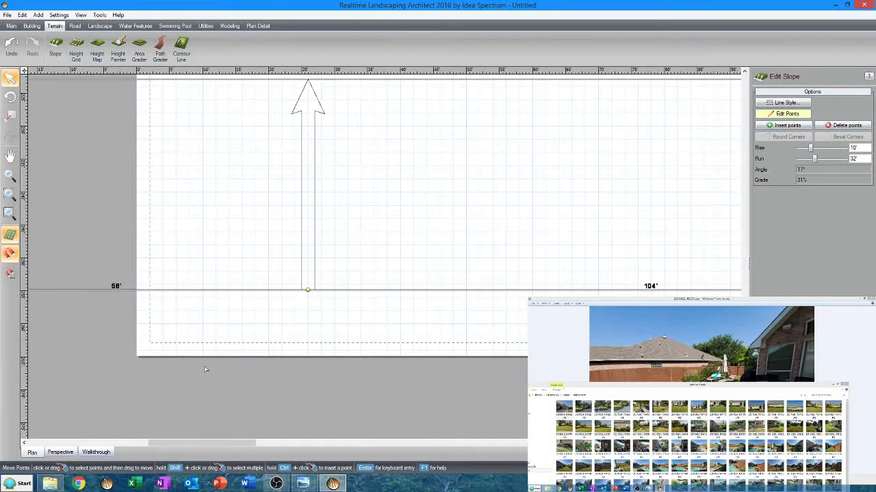
{"action": "scroll", "coordinate": [212, 367], "scroll_direction": "down", "scroll_amount": 2}
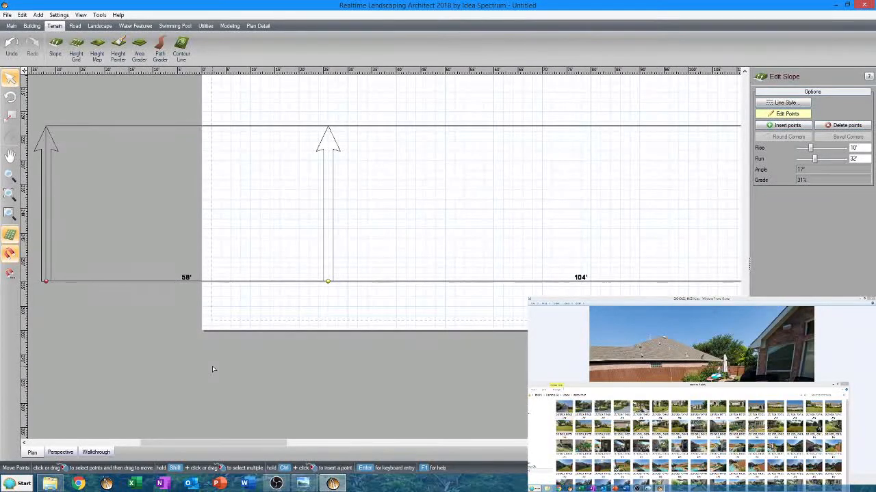
{"action": "key", "text": "Delete"}
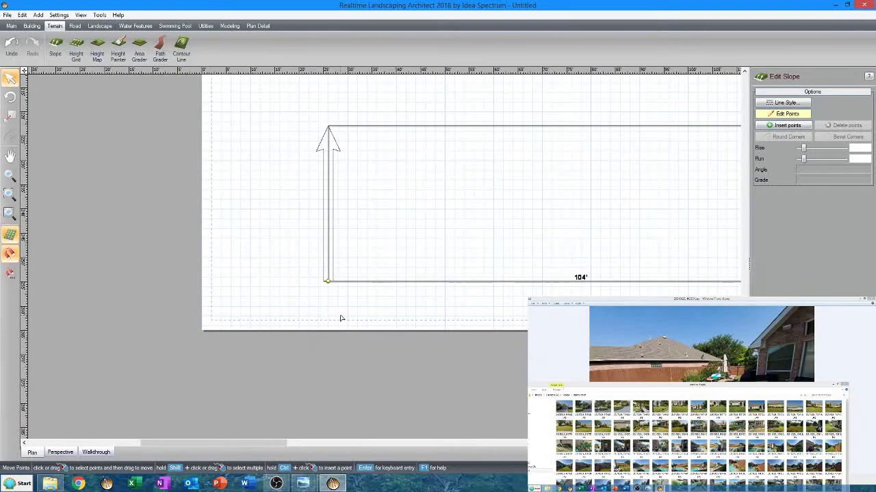
{"action": "key", "text": "Delete"}
{"action": "left_click", "coordinate": [276, 484]}
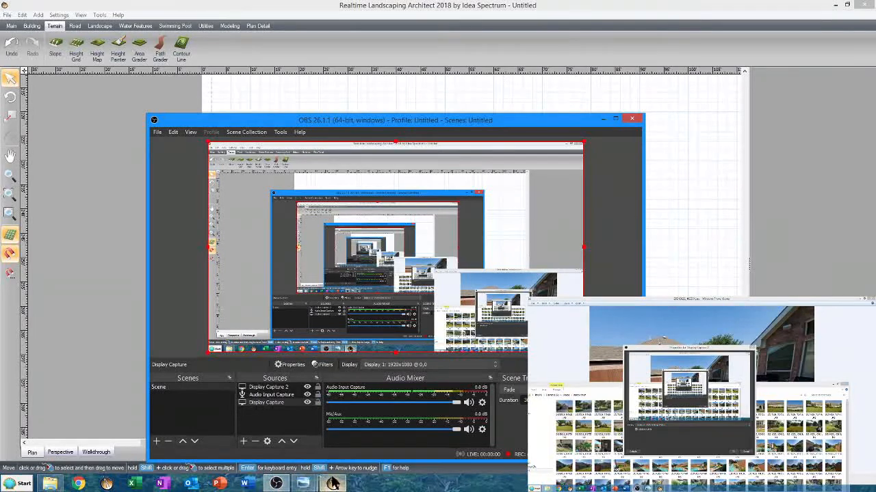
{"action": "left_click", "coordinate": [333, 483]}
{"action": "scroll", "coordinate": [219, 258], "scroll_direction": "up", "scroll_amount": 1}
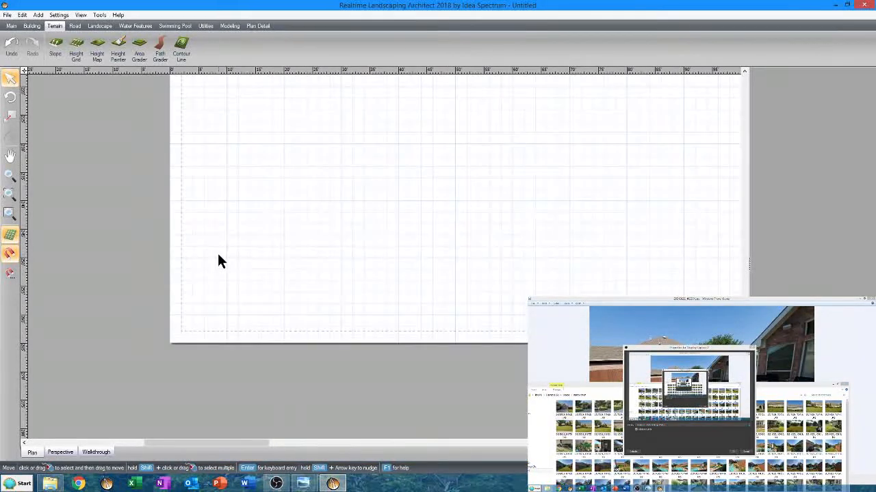
{"action": "scroll", "coordinate": [218, 262], "scroll_direction": "up", "scroll_amount": 3}
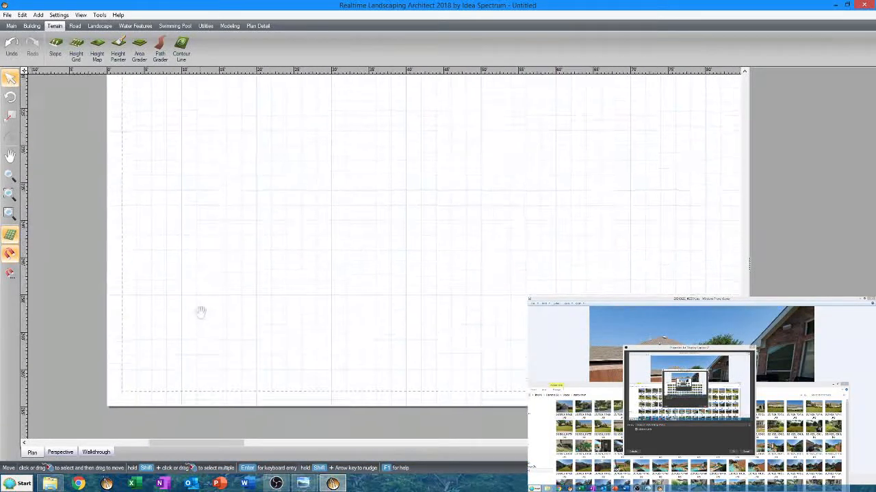
{"action": "scroll", "coordinate": [131, 297], "scroll_direction": "up", "scroll_amount": 1}
{"action": "scroll", "coordinate": [130, 297], "scroll_direction": "down", "scroll_amount": 4}
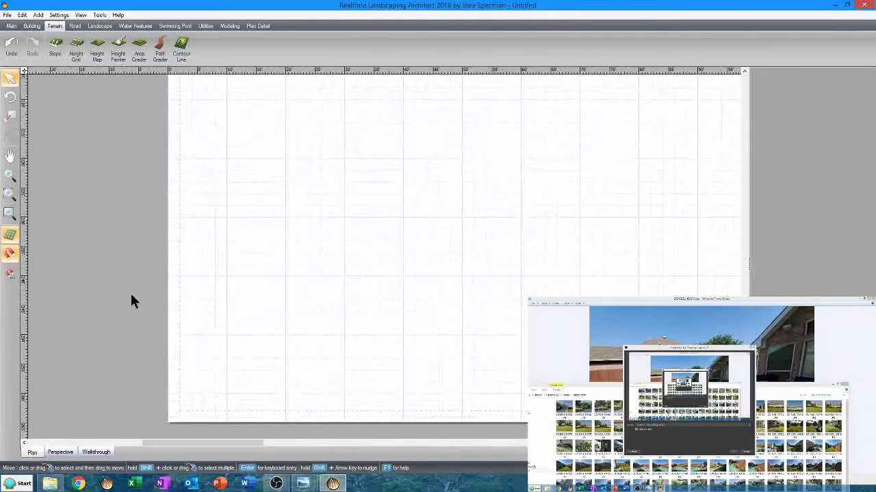
{"action": "middle_click_drag", "start_coordinate": [134, 296], "coordinate": [88, 367]}
{"action": "scroll", "coordinate": [108, 328], "scroll_direction": "down", "scroll_amount": 2}
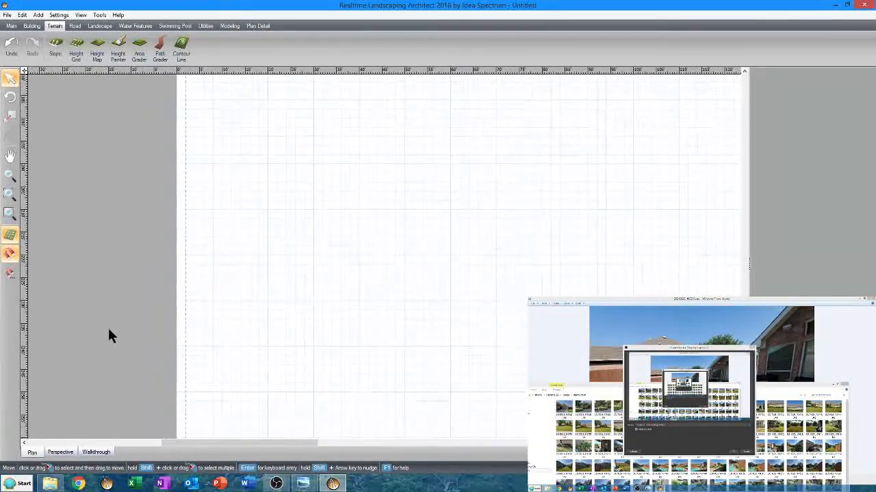
{"action": "scroll", "coordinate": [109, 335], "scroll_direction": "down", "scroll_amount": 3}
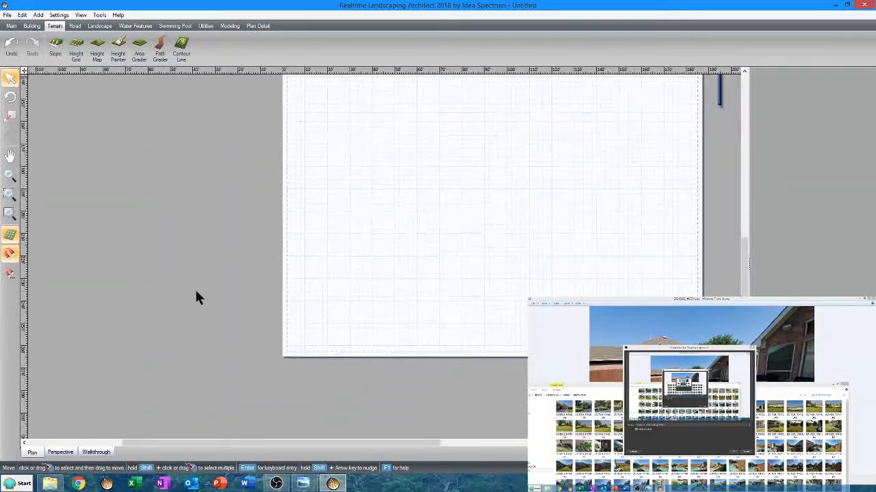
{"action": "middle_click_drag", "start_coordinate": [197, 297], "coordinate": [137, 400]}
{"action": "scroll", "coordinate": [140, 316], "scroll_direction": "down", "scroll_amount": 2}
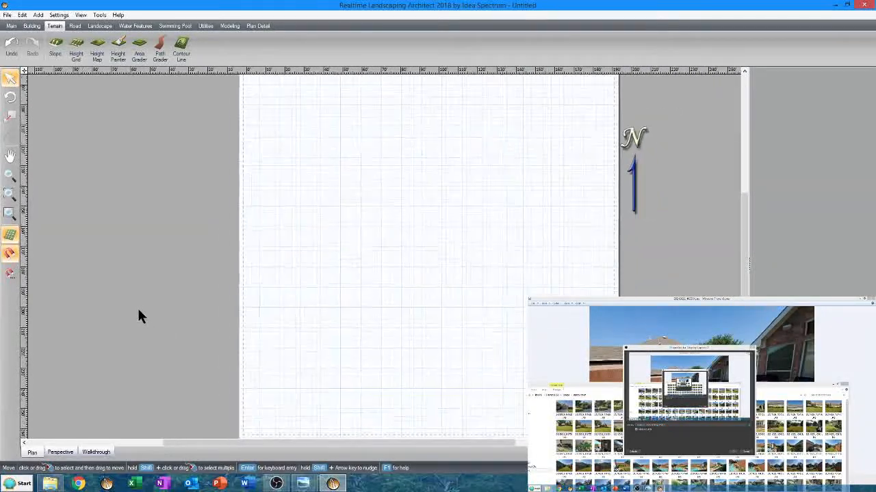
{"action": "scroll", "coordinate": [127, 317], "scroll_direction": "up", "scroll_amount": 1}
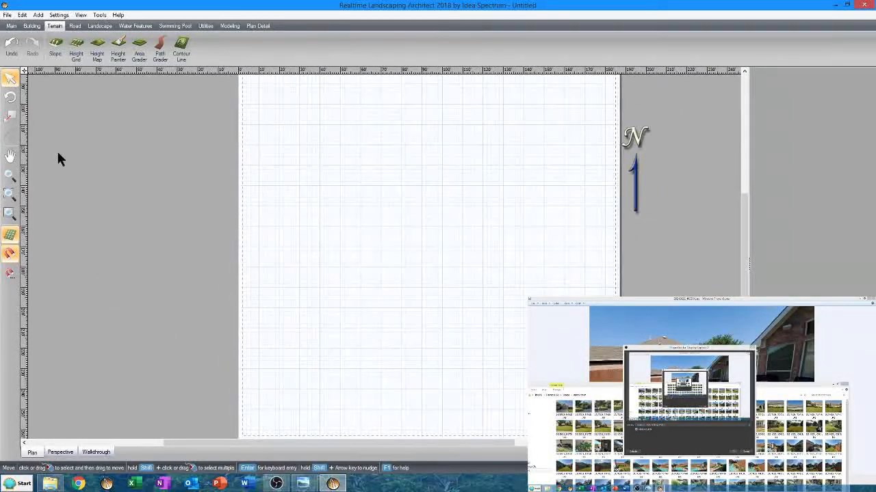
Step: Change the page's drawing size to Ledger (11 x 17 in.) and apply the page setup
{"action": "left_click", "coordinate": [12, 26]}
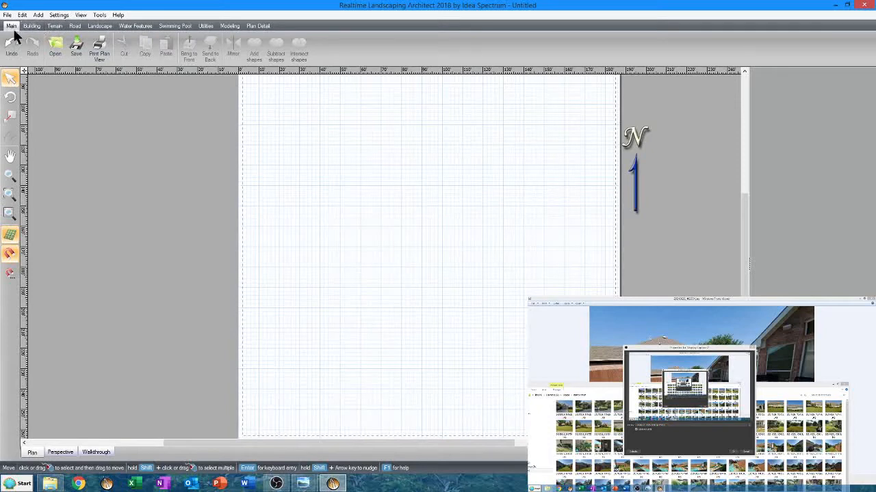
{"action": "left_click", "coordinate": [8, 16]}
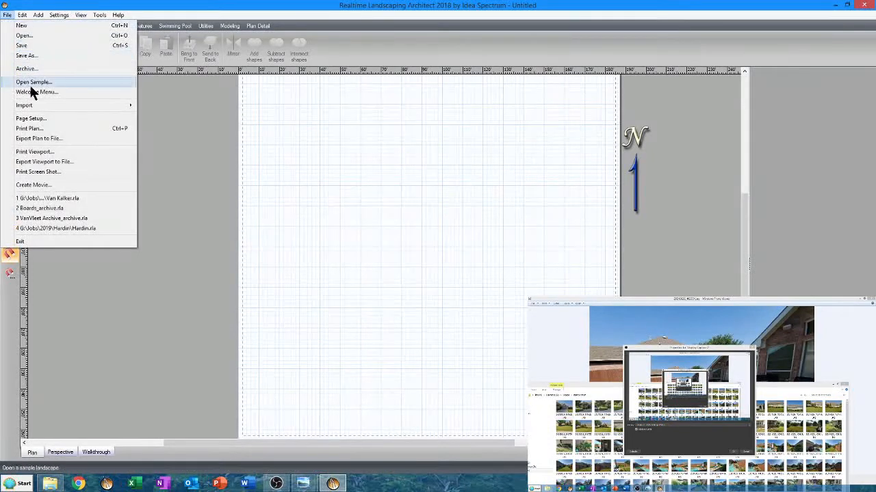
{"action": "left_click", "coordinate": [41, 119]}
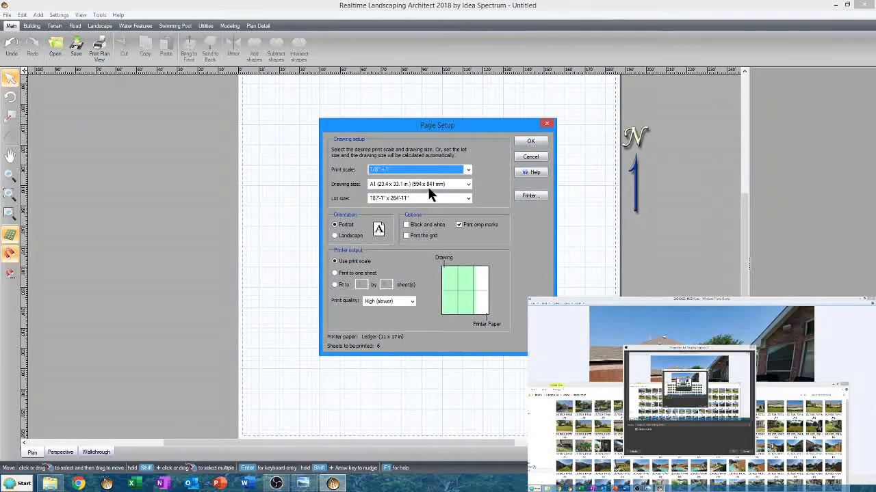
{"action": "left_click", "coordinate": [429, 185]}
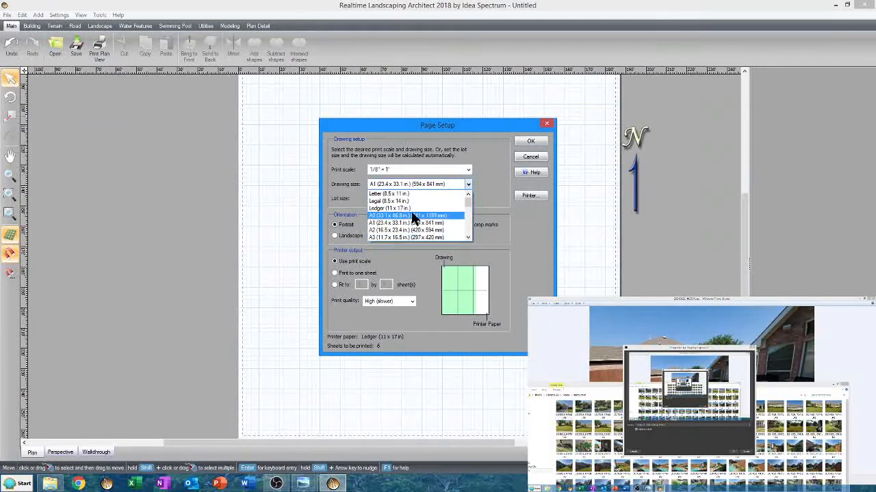
{"action": "left_click", "coordinate": [413, 207]}
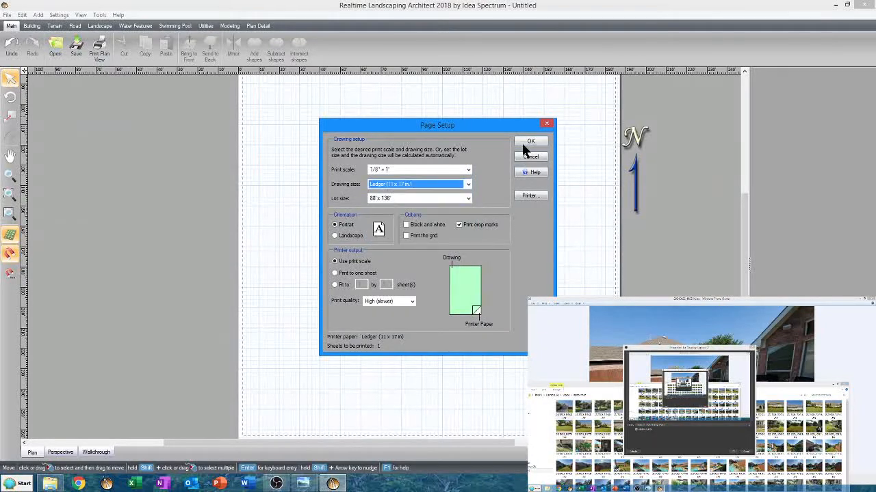
{"action": "left_click", "coordinate": [520, 143]}
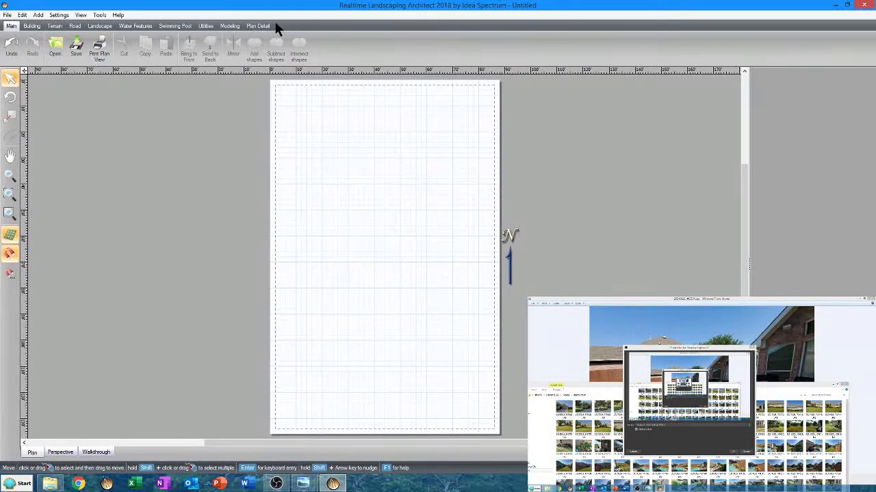
Step: Start the plan-detail Rectangle tool and turn on snapping for work near the page's northwest margin corner
{"action": "left_click", "coordinate": [254, 26]}
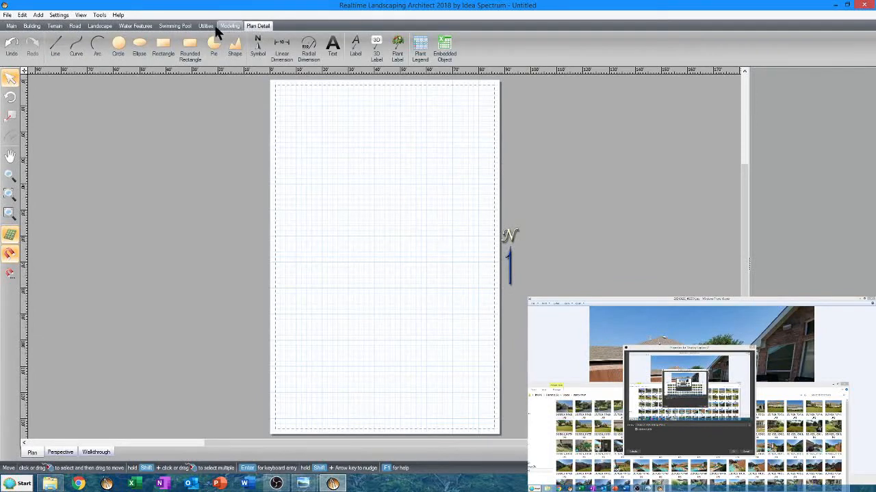
{"action": "left_click", "coordinate": [163, 47]}
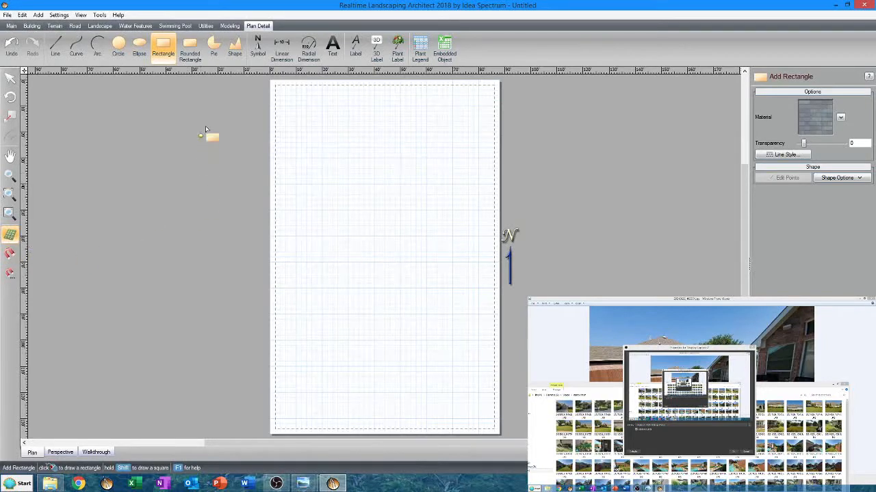
{"action": "scroll", "coordinate": [271, 110], "scroll_direction": "up", "scroll_amount": 4}
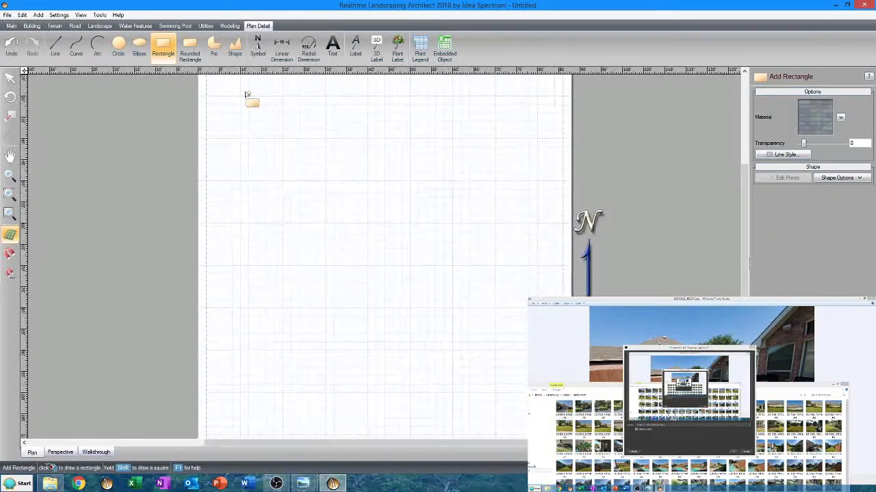
{"action": "scroll", "coordinate": [247, 95], "scroll_direction": "up", "scroll_amount": 3}
{"action": "scroll", "coordinate": [247, 94], "scroll_direction": "down", "scroll_amount": 3}
{"action": "middle_click_drag", "start_coordinate": [247, 94], "coordinate": [239, 345]}
{"action": "scroll", "coordinate": [135, 219], "scroll_direction": "up", "scroll_amount": 6}
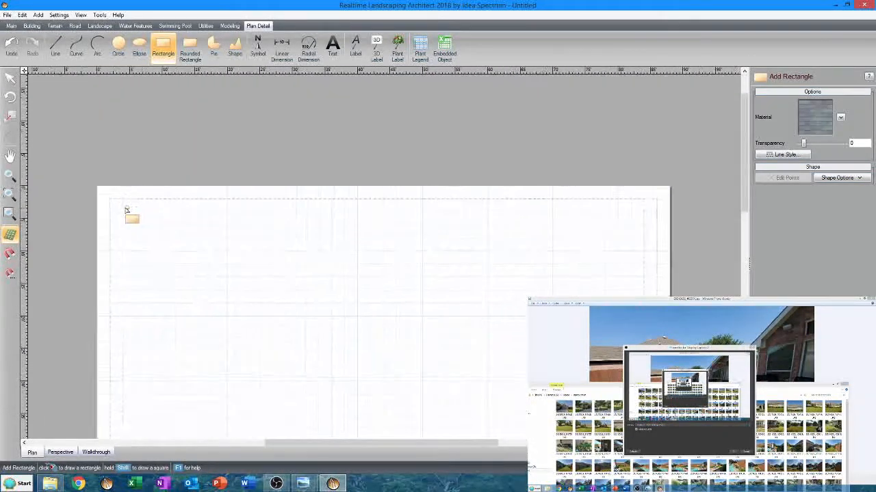
{"action": "scroll", "coordinate": [123, 209], "scroll_direction": "up", "scroll_amount": 1}
{"action": "middle_click_drag", "start_coordinate": [121, 208], "coordinate": [246, 251]}
{"action": "scroll", "coordinate": [194, 226], "scroll_direction": "up", "scroll_amount": 1}
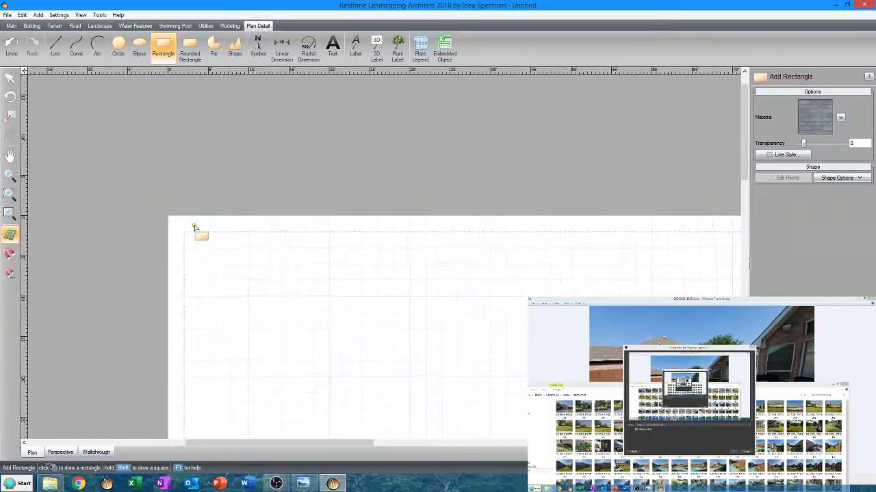
{"action": "scroll", "coordinate": [162, 224], "scroll_direction": "up", "scroll_amount": 2}
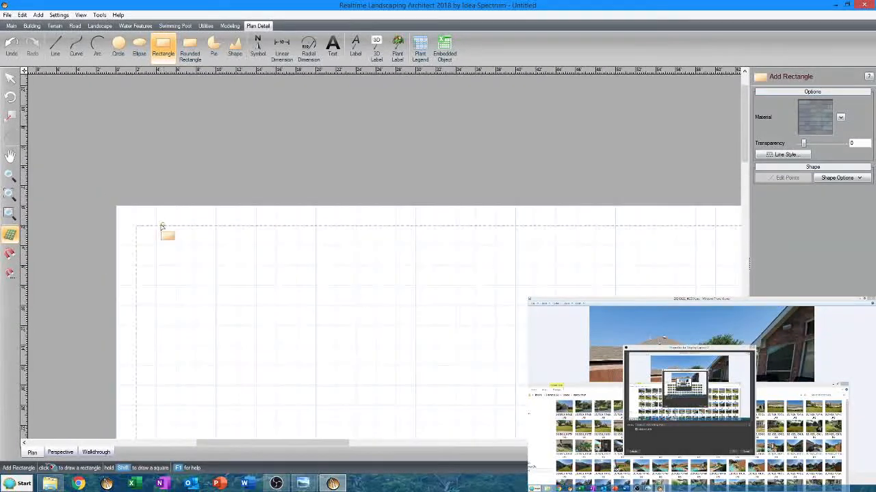
{"action": "left_click", "coordinate": [10, 255]}
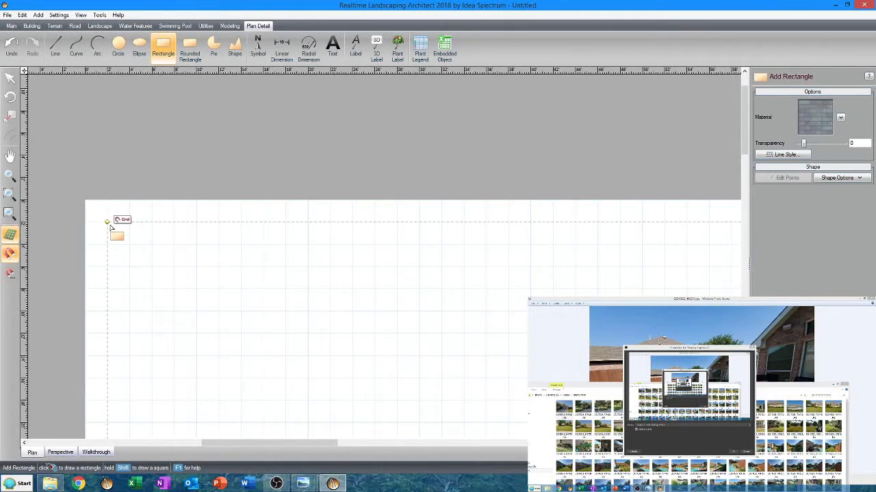
Step: Draw an 84' wide rectangle along the page's dashed margin, from its northwest corner to its southeast corner
{"action": "left_click", "coordinate": [106, 221]}
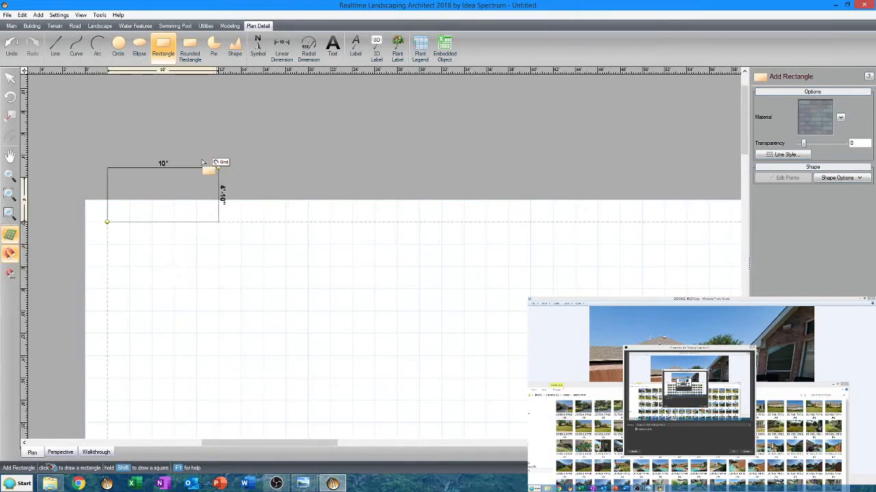
{"action": "scroll", "coordinate": [202, 310], "scroll_direction": "up", "scroll_amount": 3}
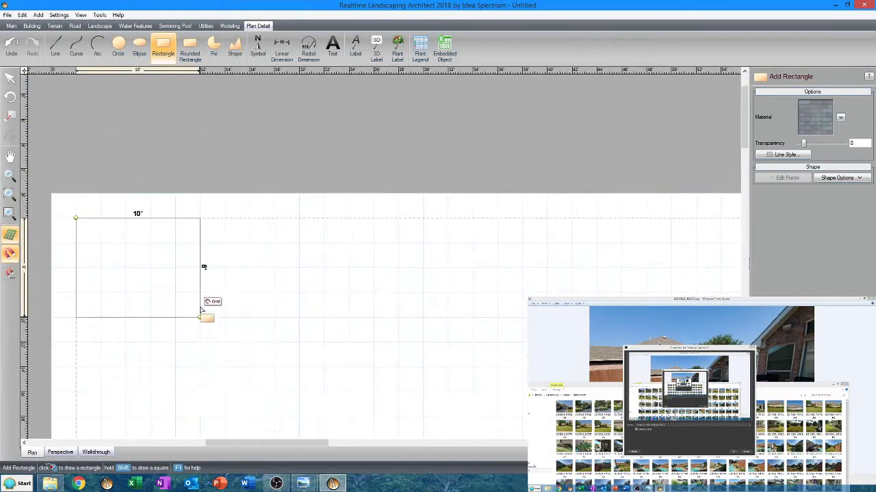
{"action": "scroll", "coordinate": [204, 309], "scroll_direction": "down", "scroll_amount": 4}
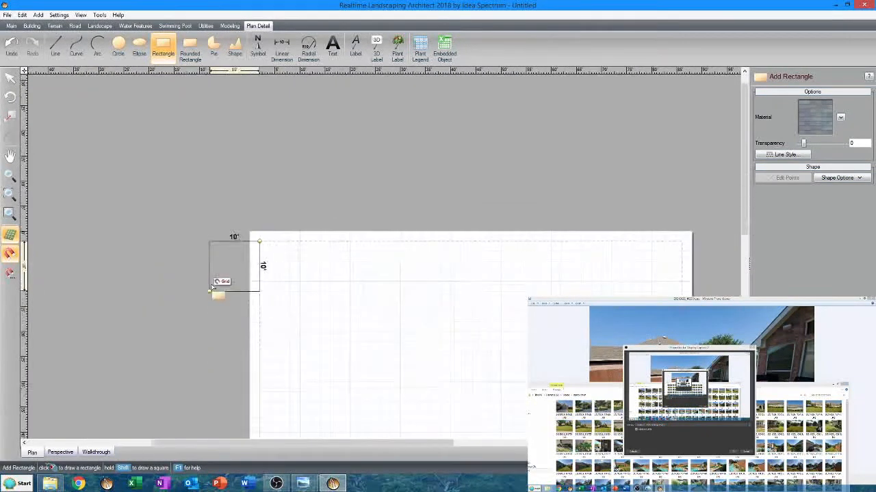
{"action": "middle_click_drag", "start_coordinate": [421, 379], "coordinate": [234, 59]}
{"action": "middle_click_drag", "start_coordinate": [230, 420], "coordinate": [203, 176]}
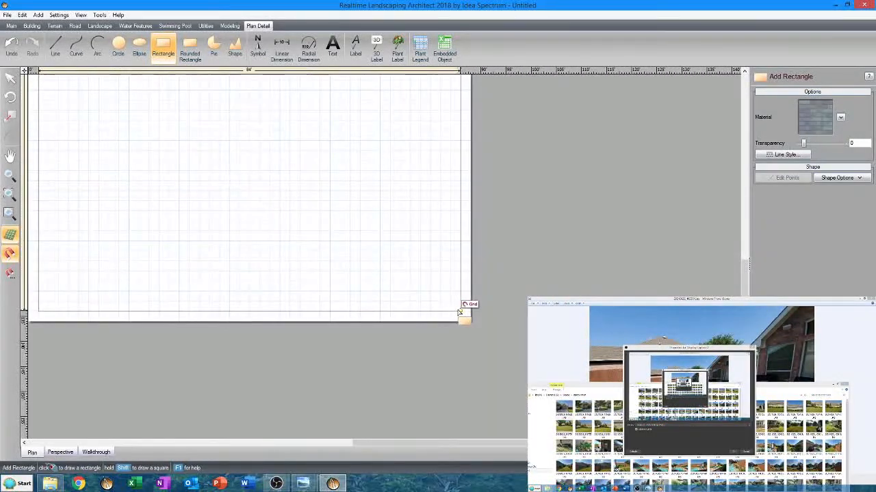
{"action": "left_click", "coordinate": [457, 311]}
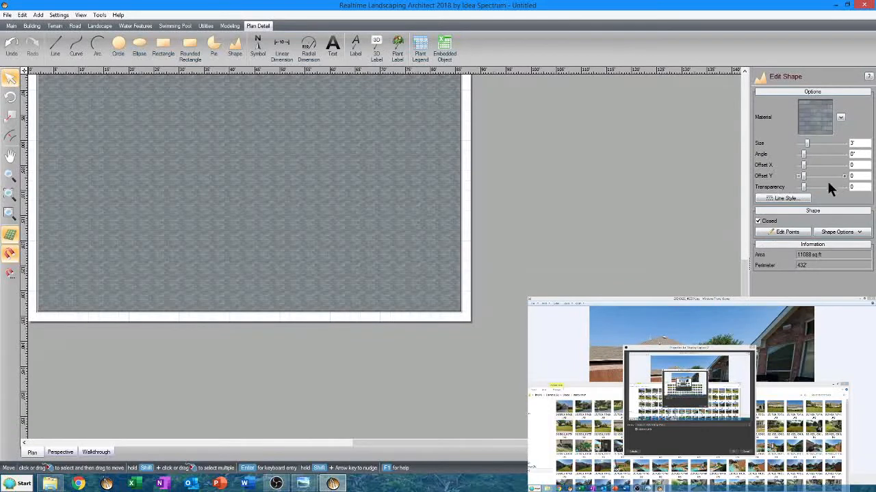
Step: Set the border rectangle's fill transparency to 100 and give its outline a different line width and a red color
{"action": "left_click_drag", "start_coordinate": [804, 187], "coordinate": [858, 188]}
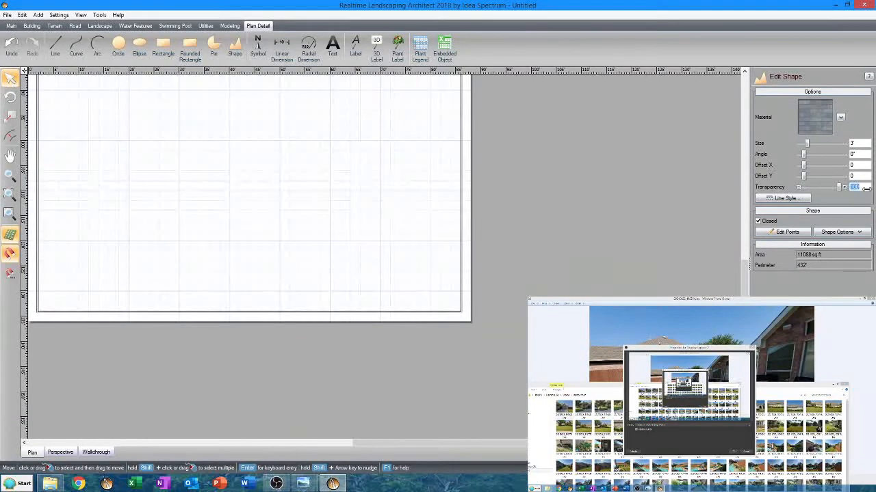
{"action": "left_click", "coordinate": [786, 199]}
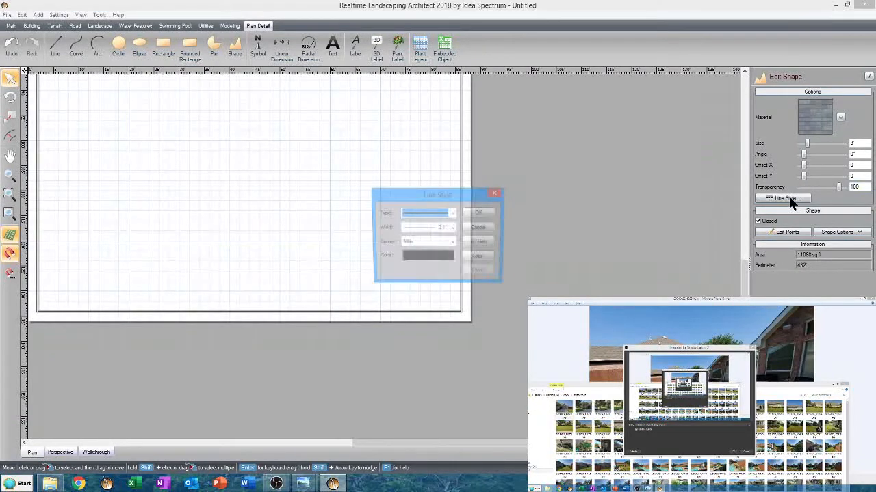
{"action": "left_click", "coordinate": [452, 229]}
{"action": "left_click", "coordinate": [441, 248]}
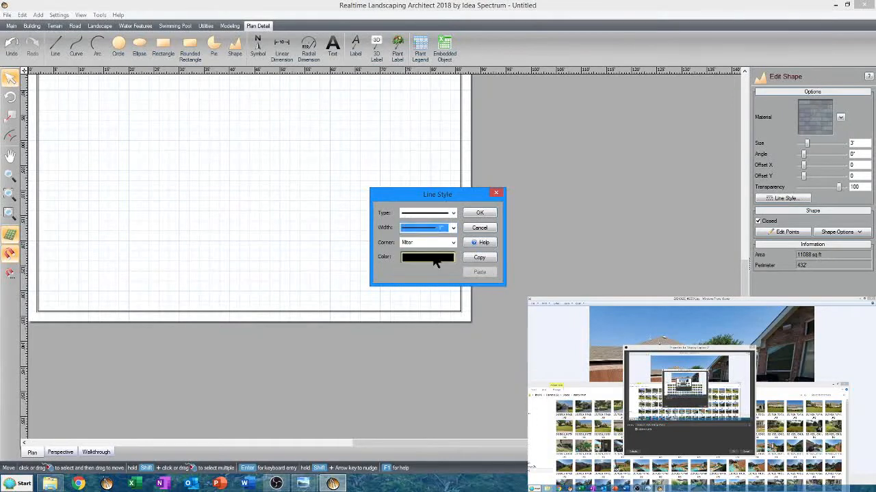
{"action": "left_click", "coordinate": [435, 258]}
{"action": "left_click", "coordinate": [344, 199]}
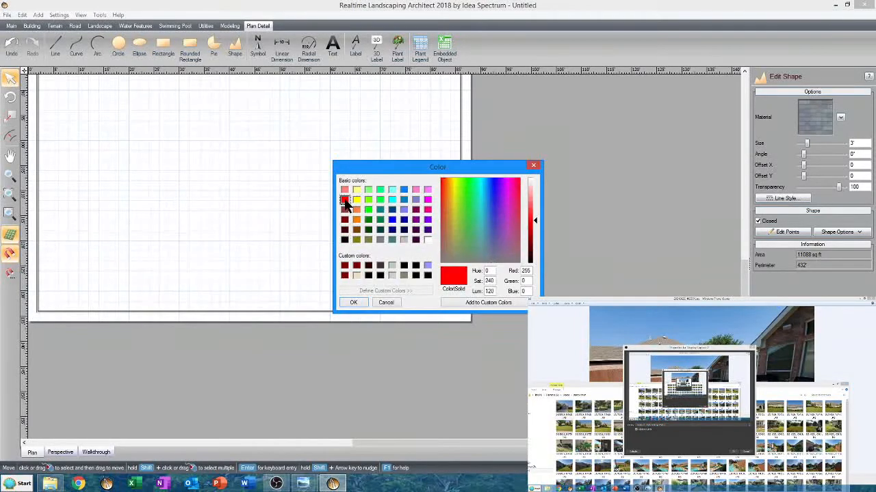
{"action": "left_click", "coordinate": [355, 304]}
{"action": "left_click", "coordinate": [481, 221]}
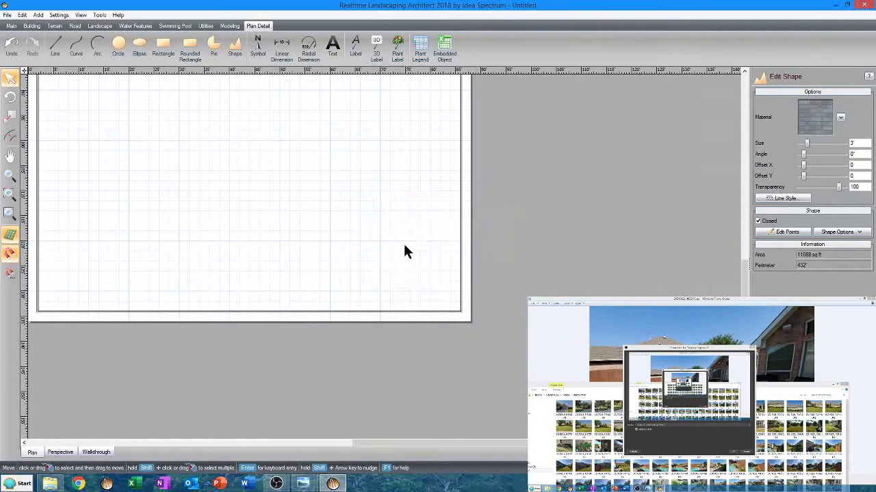
Step: Turn off shadows in Plan view and deselect the border rectangle
{"action": "left_click", "coordinate": [99, 14]}
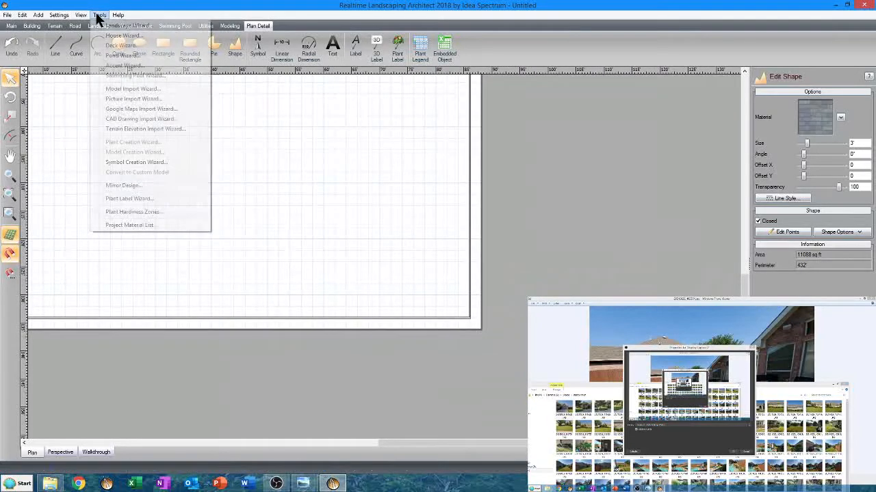
{"action": "mouse_move", "coordinate": [80, 14]}
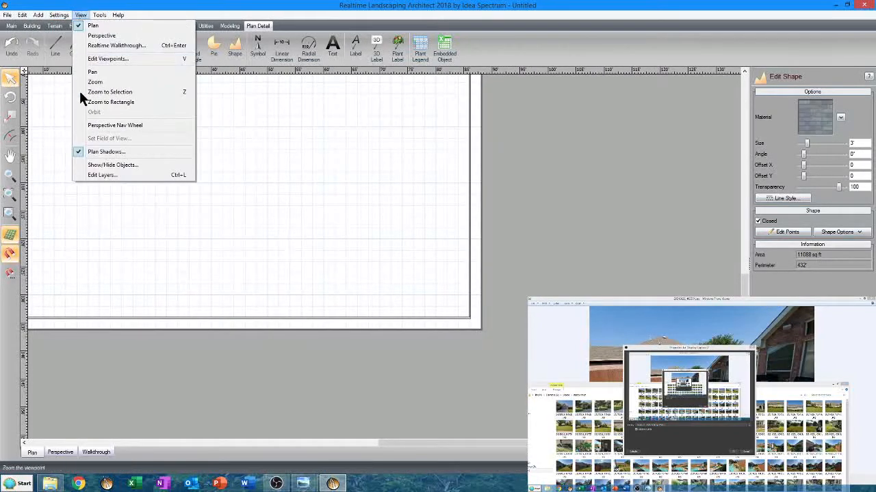
{"action": "left_click", "coordinate": [105, 152]}
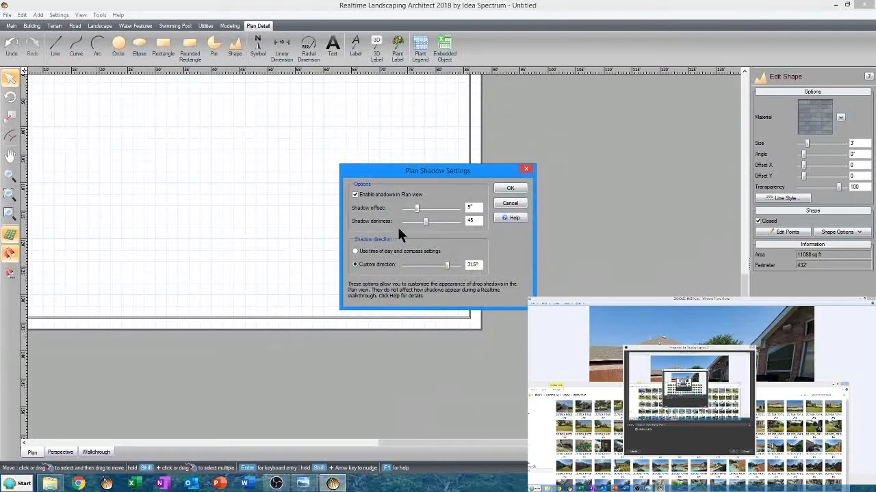
{"action": "left_click", "coordinate": [376, 195]}
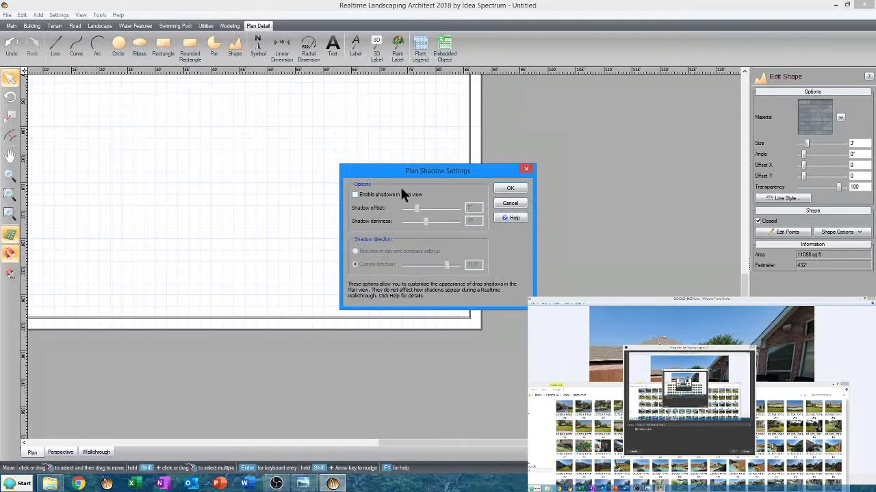
{"action": "left_click", "coordinate": [509, 190]}
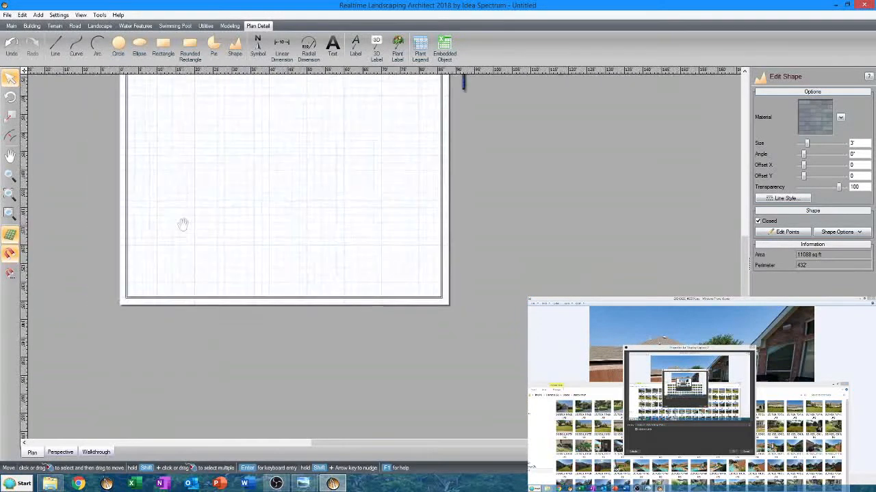
{"action": "right_click", "coordinate": [175, 324]}
{"action": "left_click", "coordinate": [343, 276]}
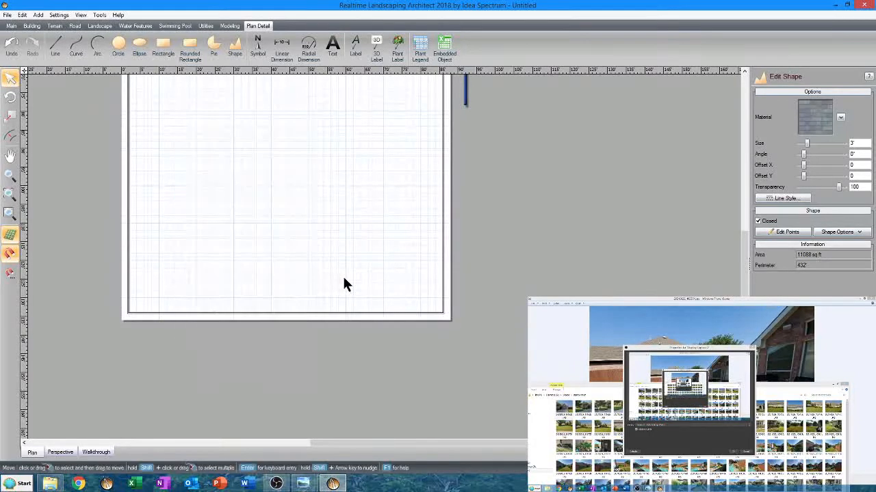
{"action": "scroll", "coordinate": [343, 276], "scroll_direction": "down", "scroll_amount": 1}
{"action": "middle_click_drag", "start_coordinate": [344, 276], "coordinate": [348, 446]}
{"action": "middle_click_drag", "start_coordinate": [346, 82], "coordinate": [347, 189]}
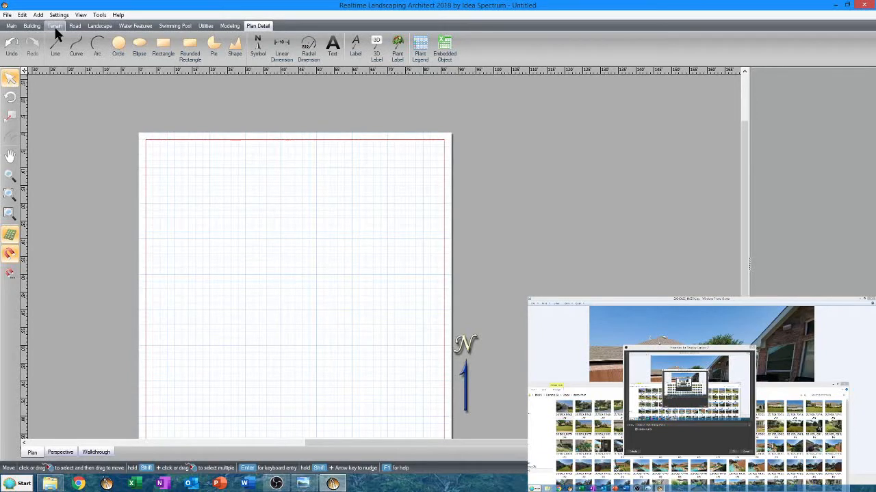
Step: Try the A2 and A3 drawing sizes in the page setup, and apply A1 (23.4 x 33.1 in.)
{"action": "left_click", "coordinate": [7, 15]}
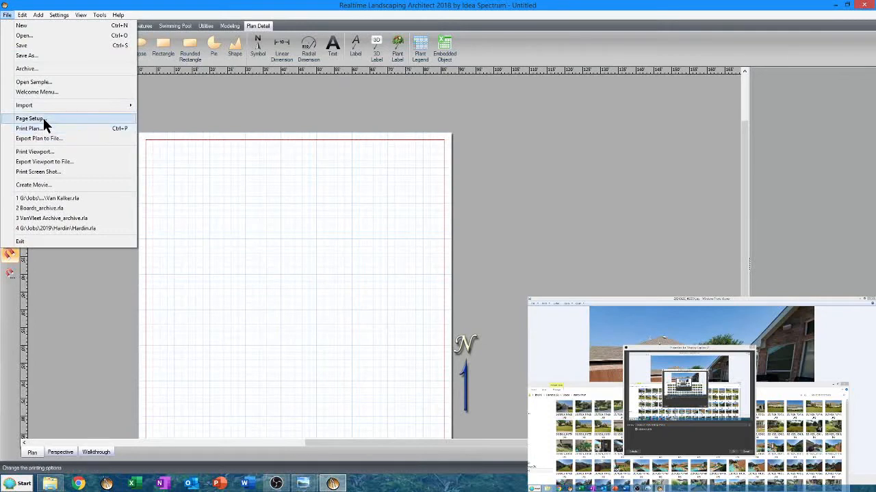
{"action": "left_click", "coordinate": [20, 119]}
{"action": "left_click", "coordinate": [429, 185]}
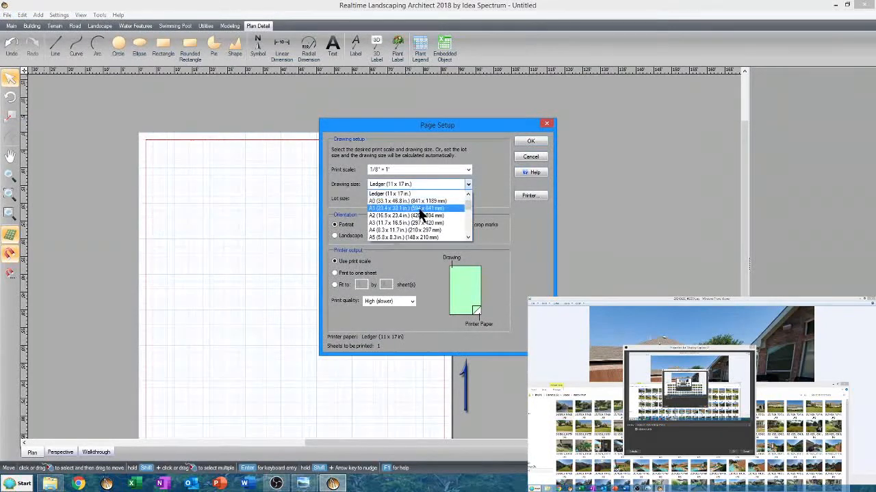
{"action": "left_click", "coordinate": [421, 213]}
{"action": "left_click", "coordinate": [423, 182]}
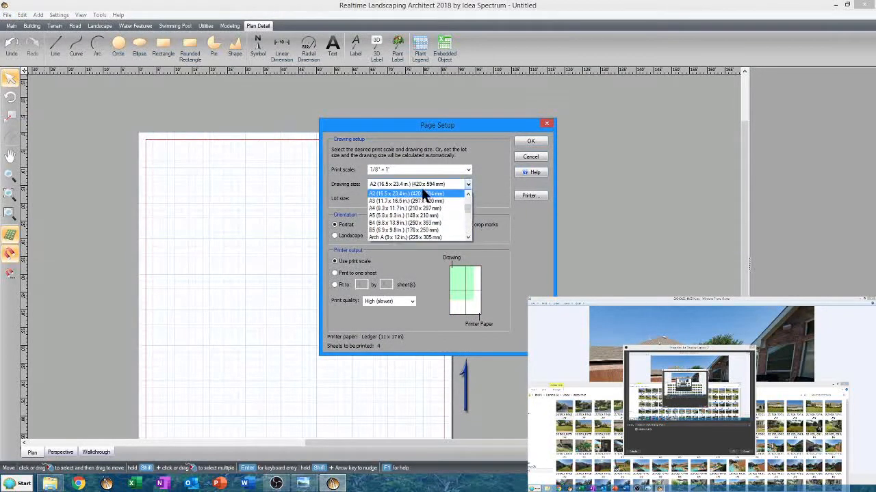
{"action": "left_click", "coordinate": [419, 205]}
{"action": "left_click", "coordinate": [418, 183]}
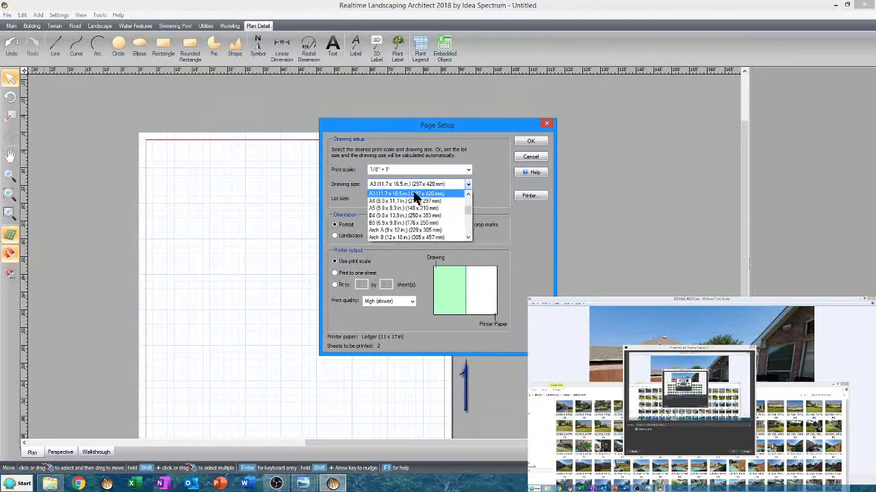
{"action": "scroll", "coordinate": [410, 199], "scroll_direction": "up", "scroll_amount": 3}
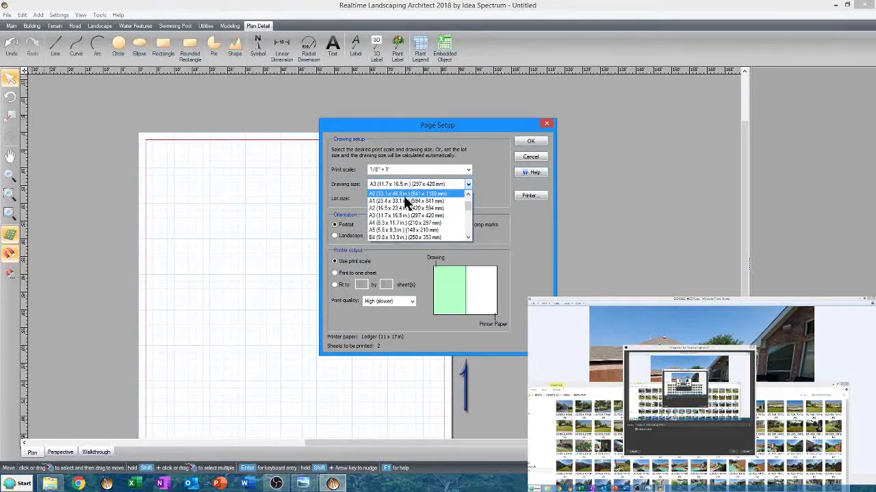
{"action": "left_click", "coordinate": [406, 201]}
{"action": "left_click", "coordinate": [531, 141]}
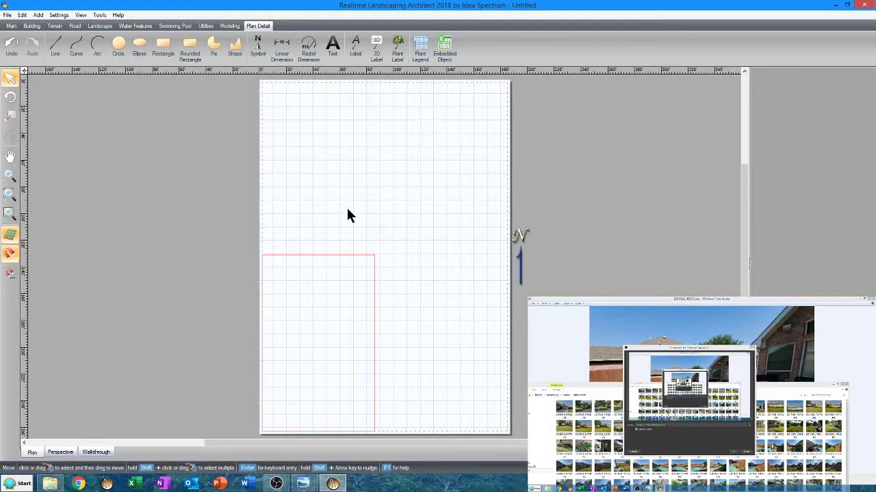
Step: Copy the red border rectangle northward and align the copy's south edge with the original's north edge
{"action": "left_click", "coordinate": [334, 255]}
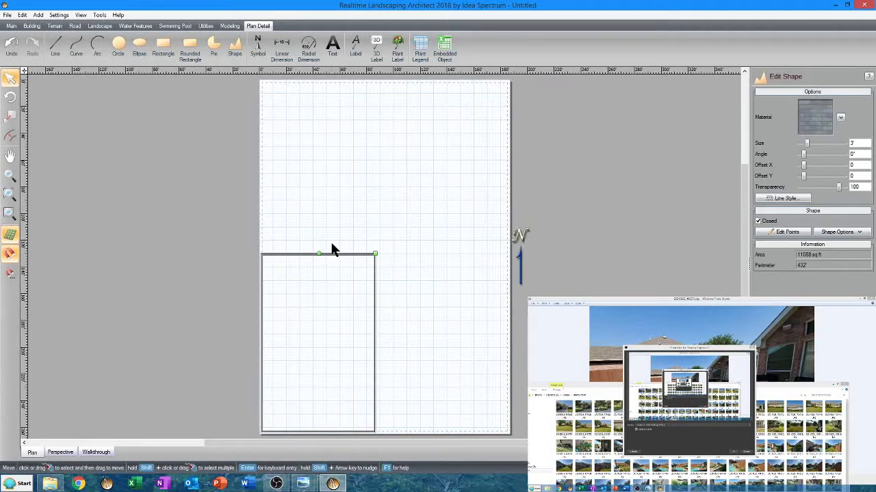
{"action": "left_click_drag", "start_coordinate": [357, 250], "coordinate": [354, 84]}
{"action": "scroll", "coordinate": [389, 231], "scroll_direction": "down", "scroll_amount": 1}
{"action": "scroll", "coordinate": [376, 233], "scroll_direction": "up", "scroll_amount": 2}
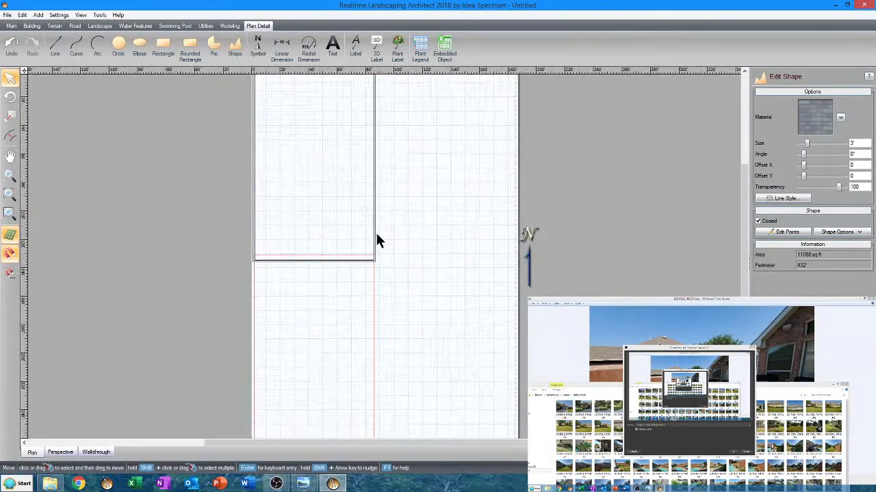
{"action": "scroll", "coordinate": [376, 233], "scroll_direction": "up", "scroll_amount": 4}
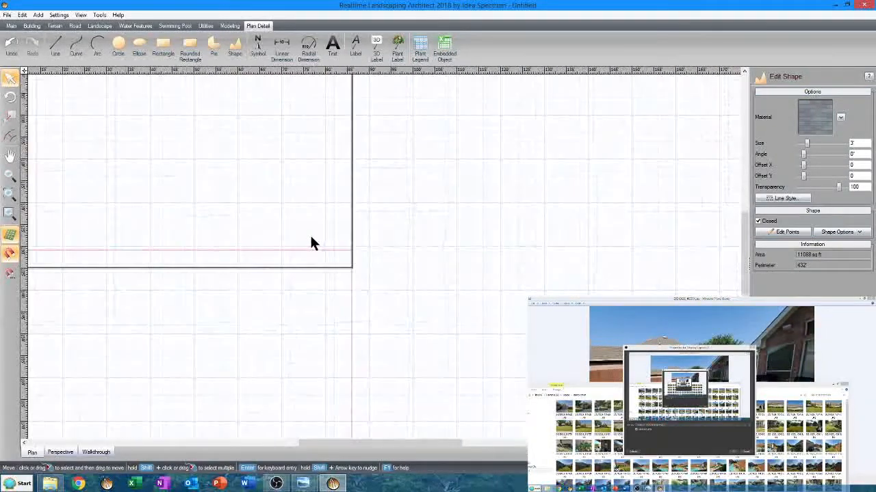
{"action": "scroll", "coordinate": [312, 242], "scroll_direction": "up", "scroll_amount": 2}
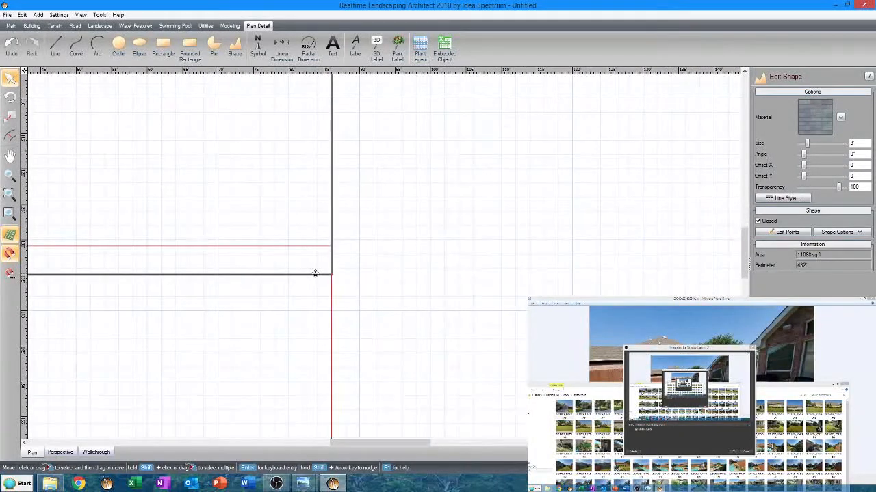
{"action": "left_click_drag", "start_coordinate": [315, 274], "coordinate": [316, 246]}
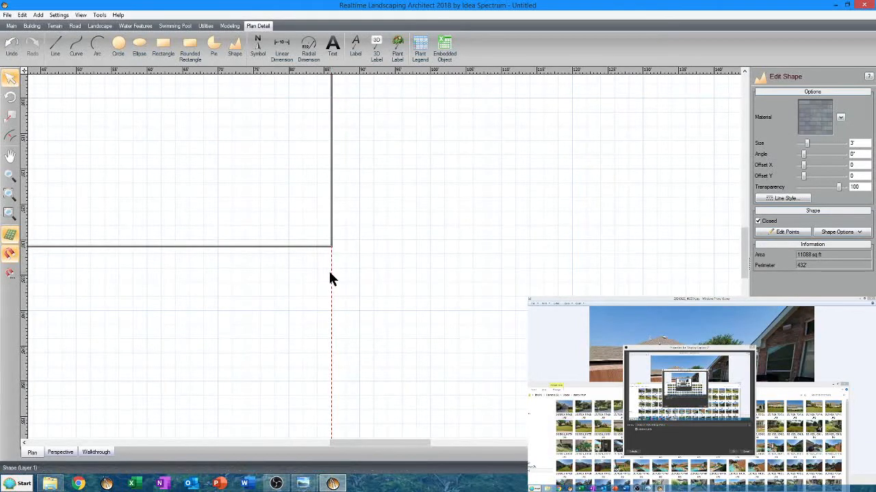
Step: Copy both stacked border rectangles eastward and align the copies alongside the originals' east edge
{"action": "scroll", "coordinate": [317, 282], "scroll_direction": "up", "scroll_amount": 4}
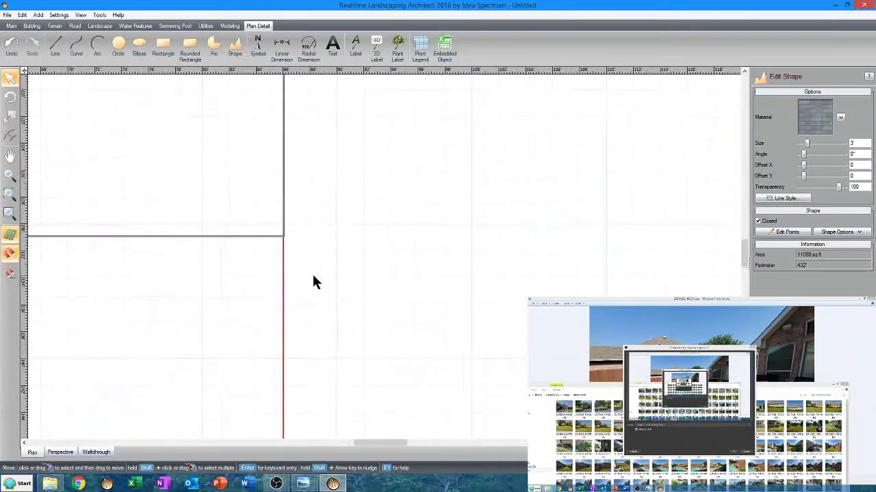
{"action": "scroll", "coordinate": [260, 262], "scroll_direction": "up", "scroll_amount": 1}
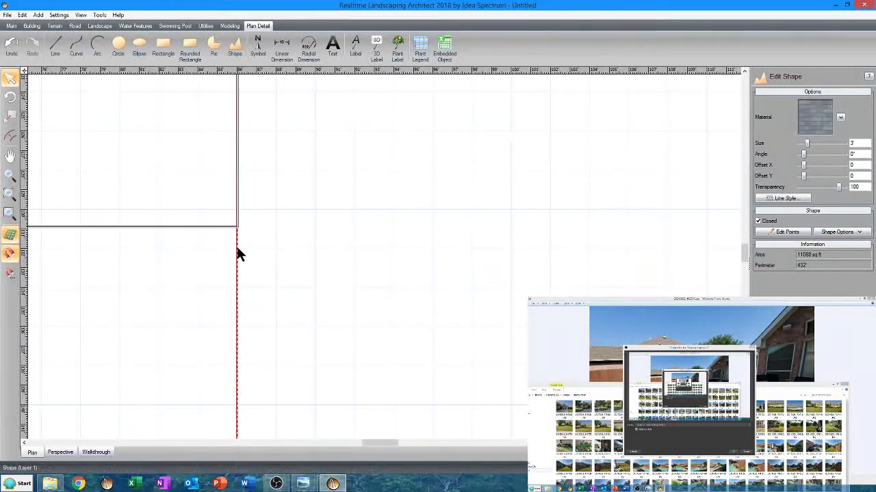
{"action": "left_click", "coordinate": [237, 250]}
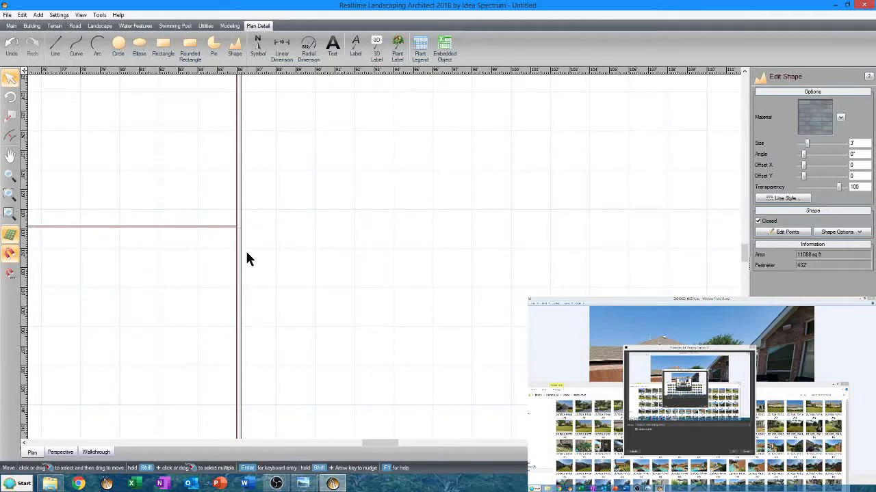
{"action": "scroll", "coordinate": [250, 274], "scroll_direction": "up", "scroll_amount": 1}
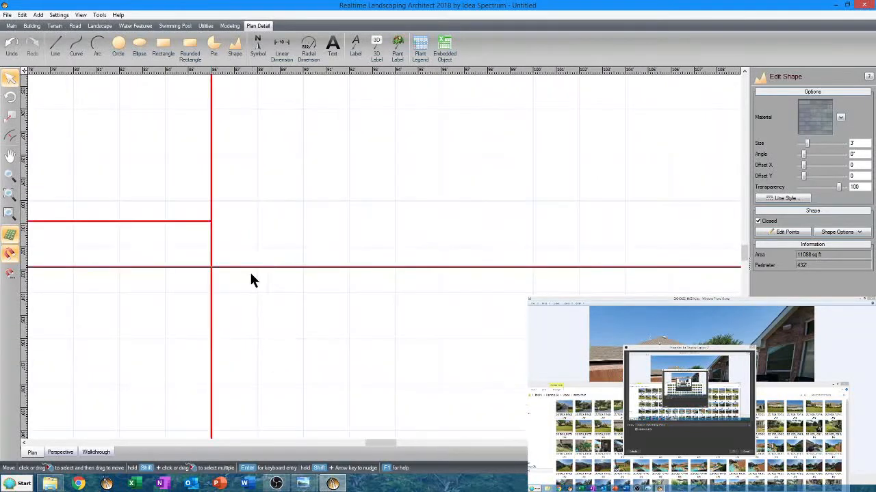
{"action": "left_click_drag", "start_coordinate": [248, 267], "coordinate": [598, 242]}
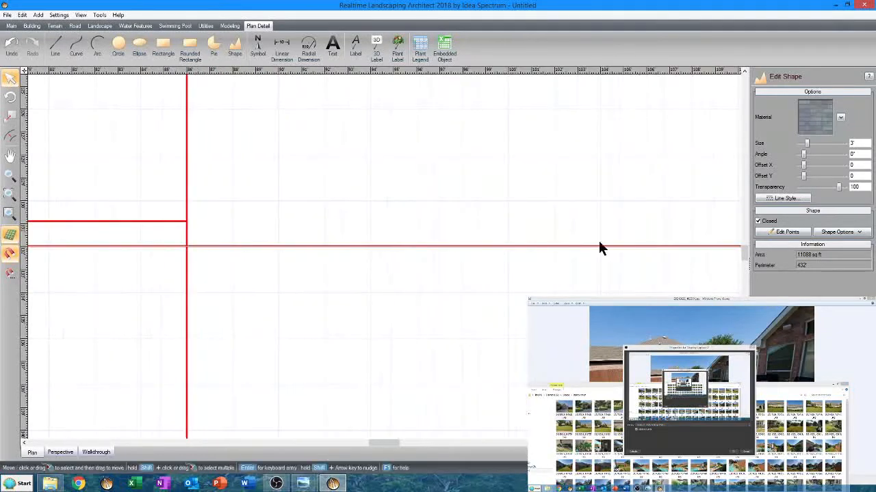
{"action": "left_click_drag", "start_coordinate": [203, 244], "coordinate": [448, 221]}
{"action": "scroll", "coordinate": [364, 249], "scroll_direction": "up", "scroll_amount": 1}
{"action": "scroll", "coordinate": [366, 239], "scroll_direction": "down", "scroll_amount": 4}
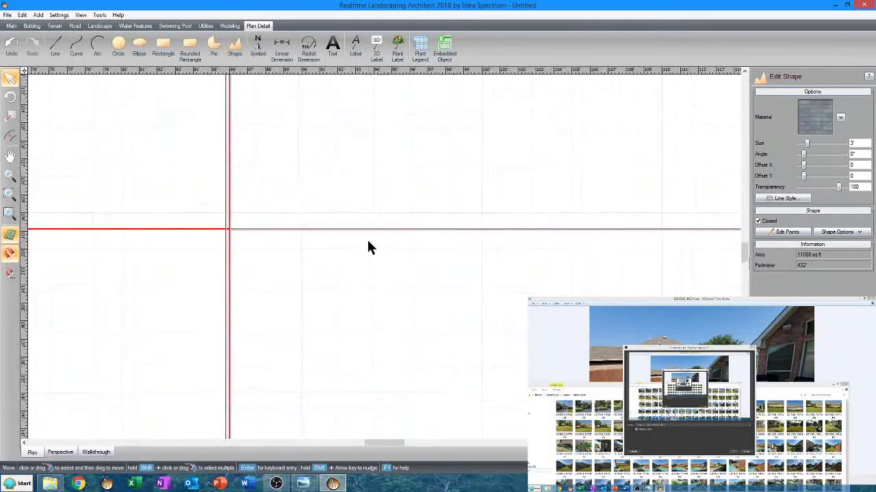
{"action": "scroll", "coordinate": [368, 242], "scroll_direction": "down", "scroll_amount": 5}
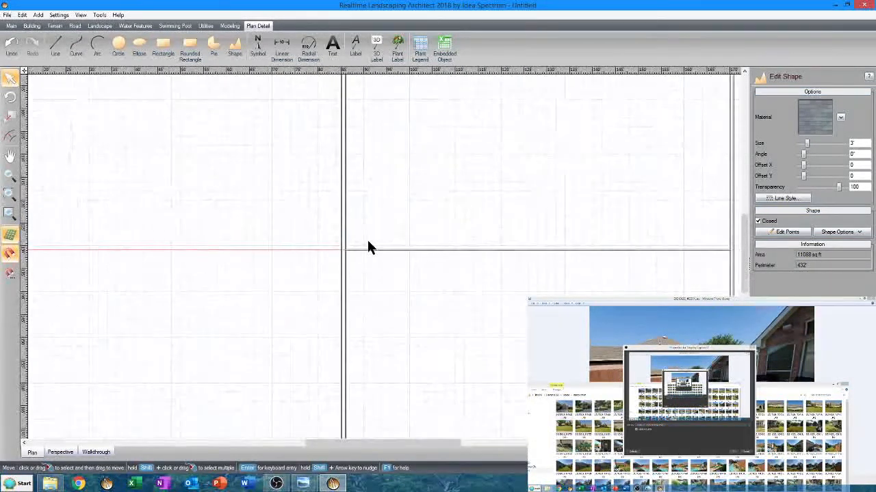
{"action": "scroll", "coordinate": [368, 247], "scroll_direction": "down", "scroll_amount": 5}
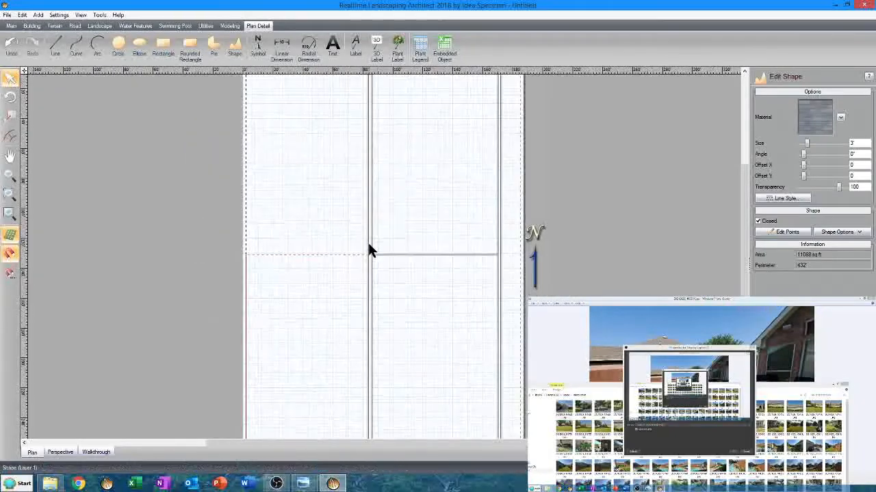
{"action": "mouse_move", "coordinate": [336, 242]}
{"action": "middle_mouse_down"}
{"action": "mouse_move", "coordinate": [334, 285]}
{"action": "mouse_move", "coordinate": [333, 252]}
{"action": "middle_mouse_up"}
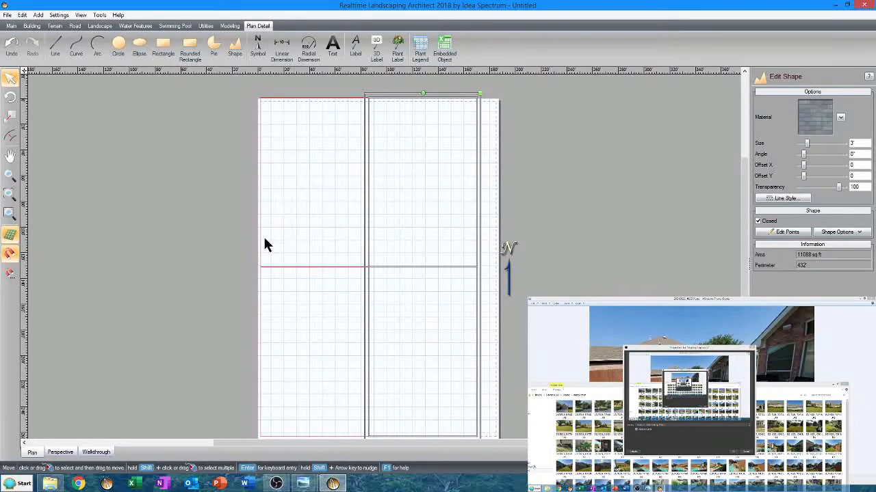
Step: Change the page setup's drawing size to Ledger (11 x 17 in.) and apply it
{"action": "left_click", "coordinate": [7, 15]}
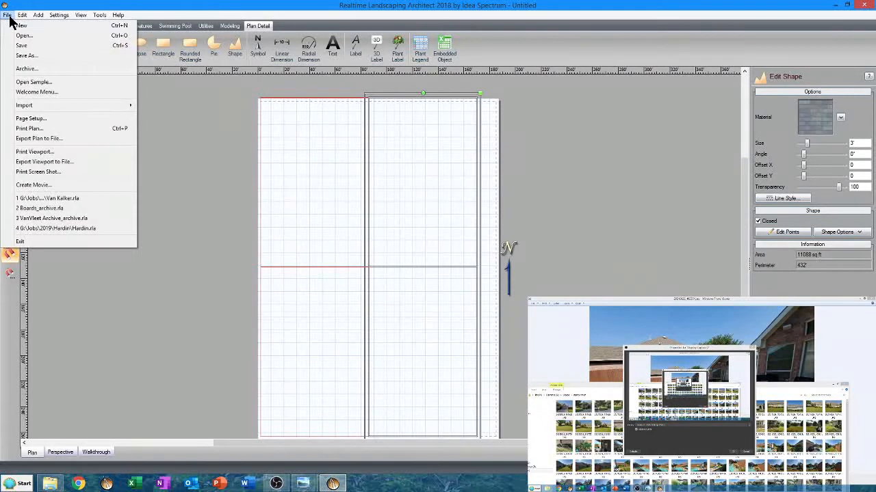
{"action": "left_click", "coordinate": [37, 120]}
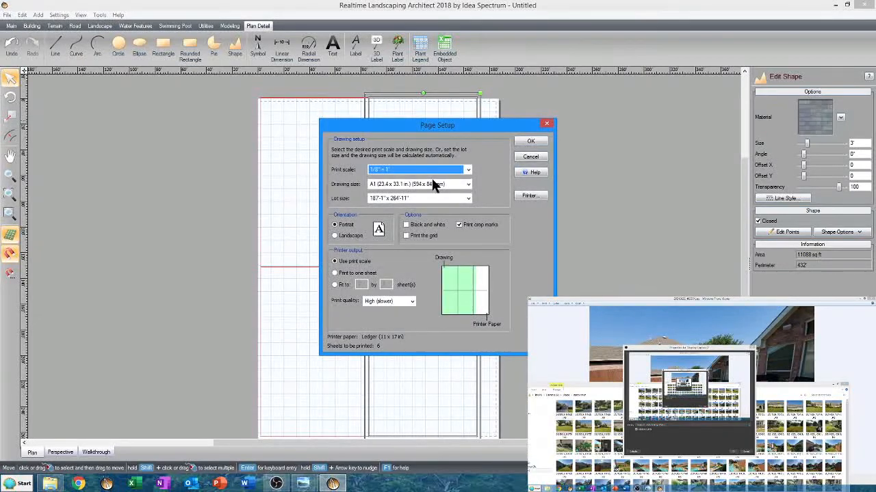
{"action": "left_click", "coordinate": [433, 184]}
{"action": "scroll", "coordinate": [418, 205], "scroll_direction": "down", "scroll_amount": 2}
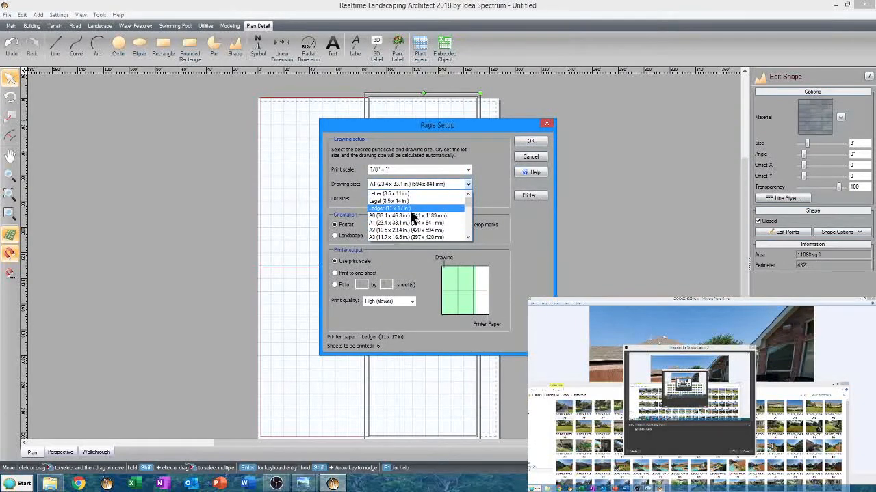
{"action": "left_click", "coordinate": [416, 208]}
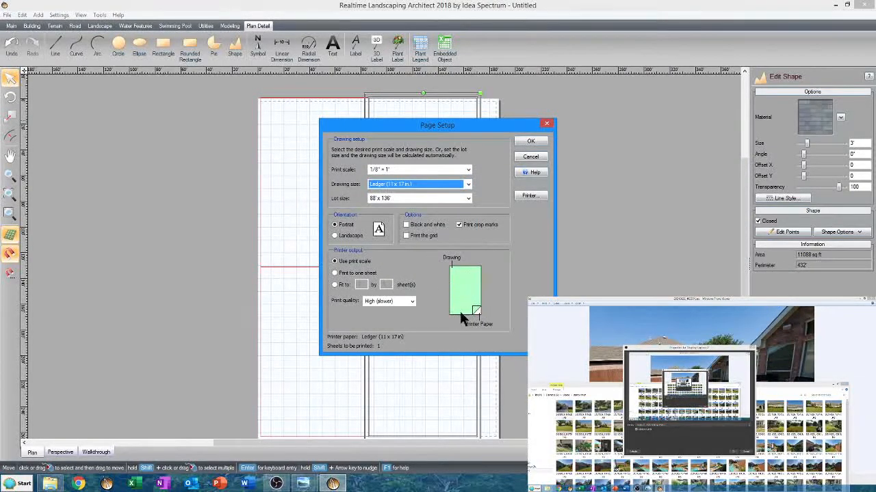
{"action": "left_click", "coordinate": [532, 141]}
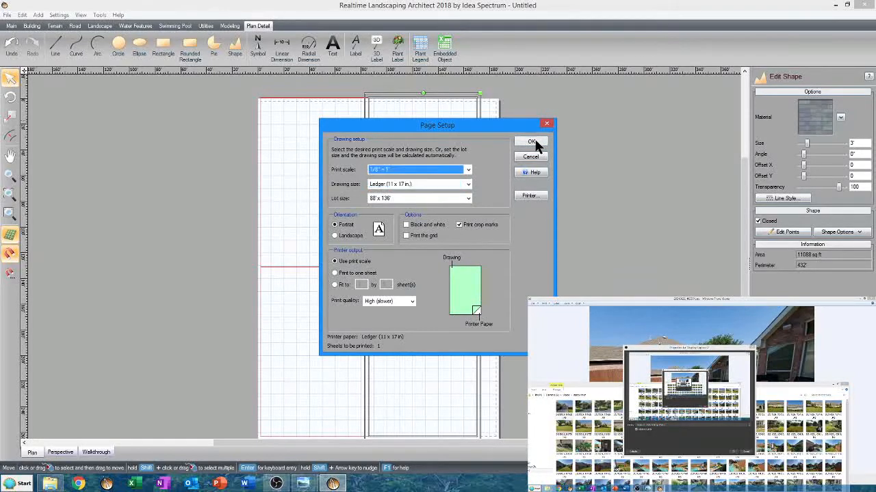
Step: Select all four border rectangles together with the compass and move them south so the northern row covers the page
{"action": "scroll", "coordinate": [428, 323], "scroll_direction": "down", "scroll_amount": 3}
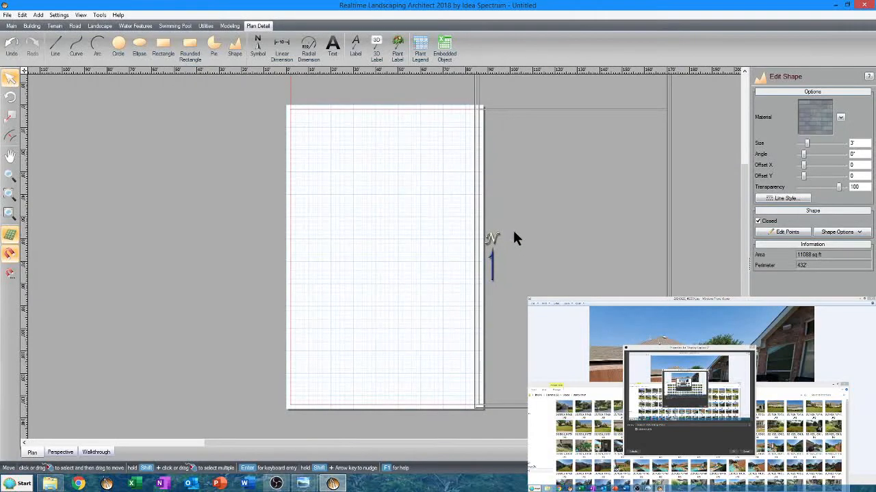
{"action": "scroll", "coordinate": [511, 225], "scroll_direction": "down", "scroll_amount": 3}
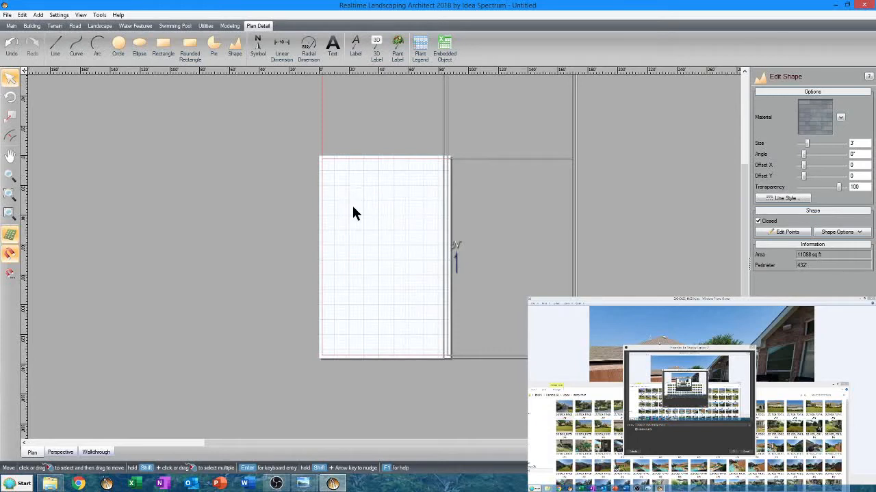
{"action": "scroll", "coordinate": [407, 294], "scroll_direction": "down", "scroll_amount": 4}
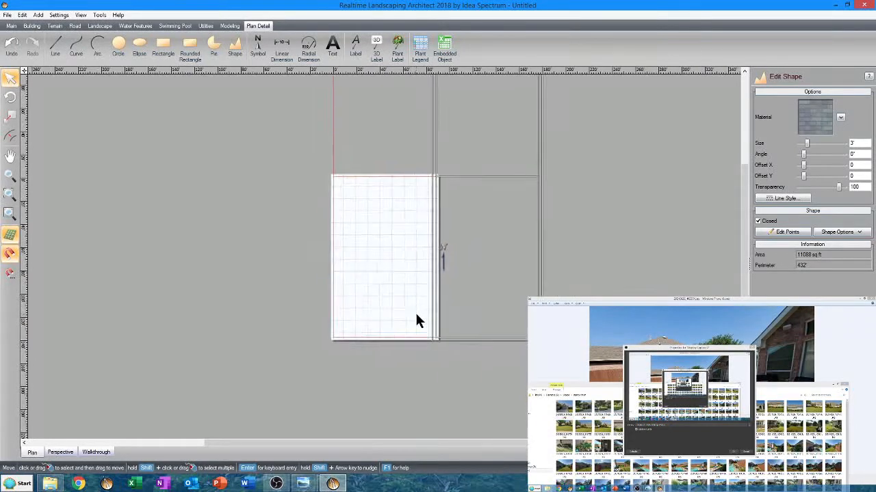
{"action": "scroll", "coordinate": [407, 301], "scroll_direction": "up", "scroll_amount": 2}
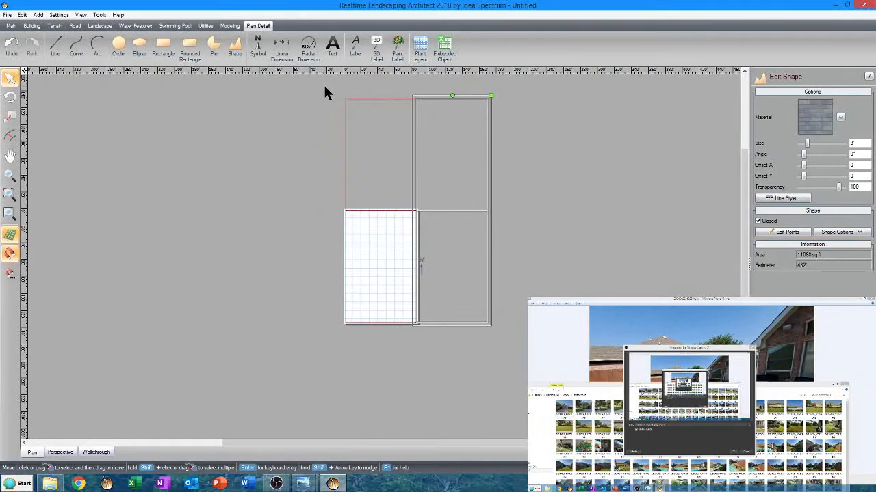
{"action": "left_click_drag", "start_coordinate": [323, 83], "coordinate": [575, 357]}
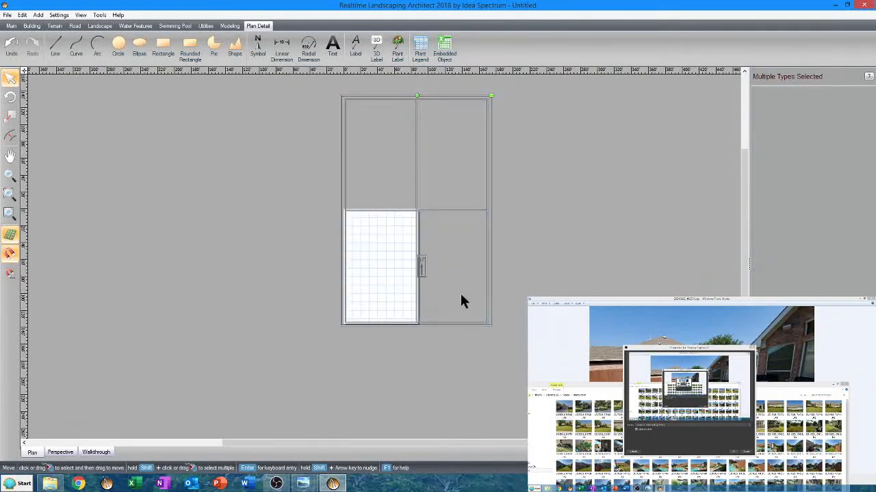
{"action": "left_click_drag", "start_coordinate": [387, 208], "coordinate": [383, 316]}
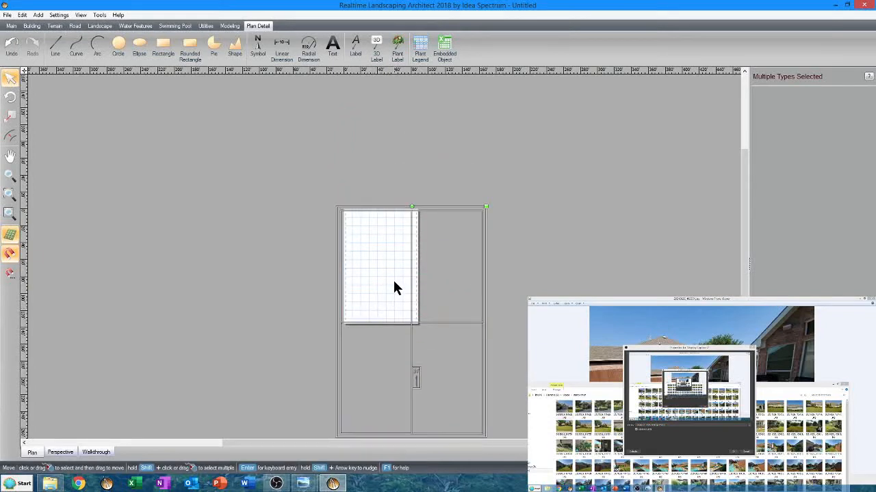
Step: Shift the selected borders and compass east to align the northwest border rectangle with the page's dashed print margins
{"action": "scroll", "coordinate": [410, 236], "scroll_direction": "up", "scroll_amount": 5}
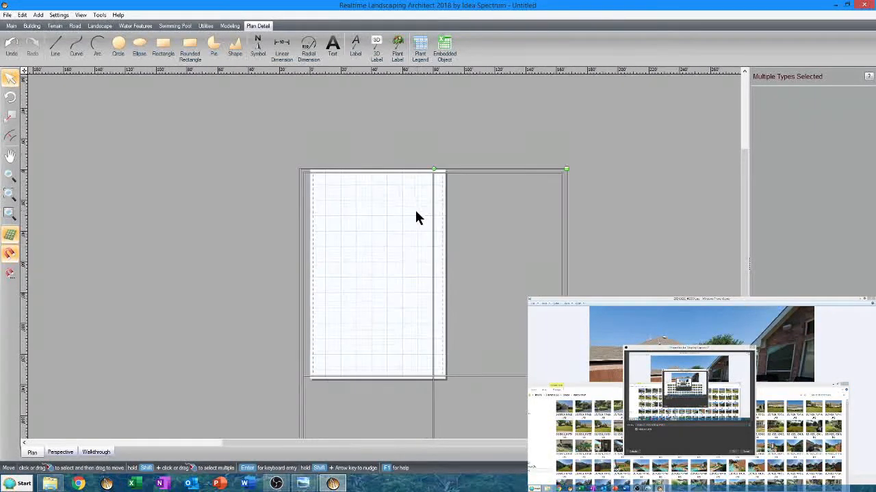
{"action": "scroll", "coordinate": [456, 126], "scroll_direction": "up", "scroll_amount": 4}
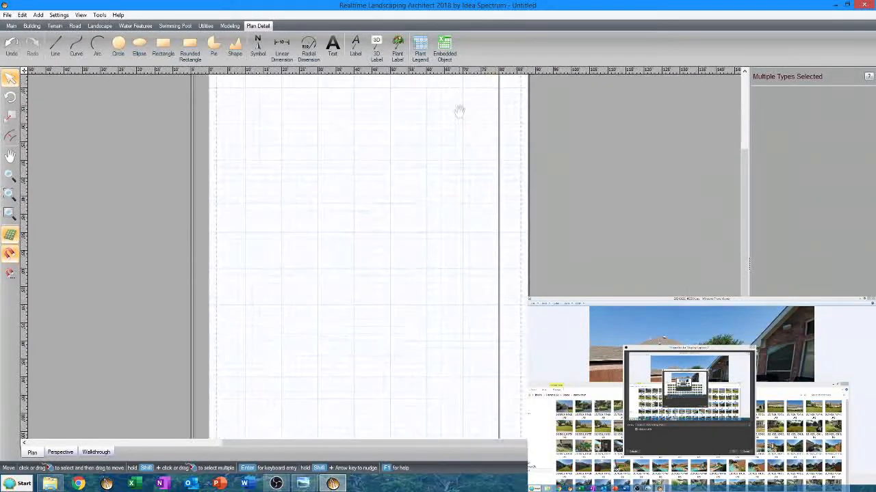
{"action": "scroll", "coordinate": [425, 174], "scroll_direction": "up", "scroll_amount": 2}
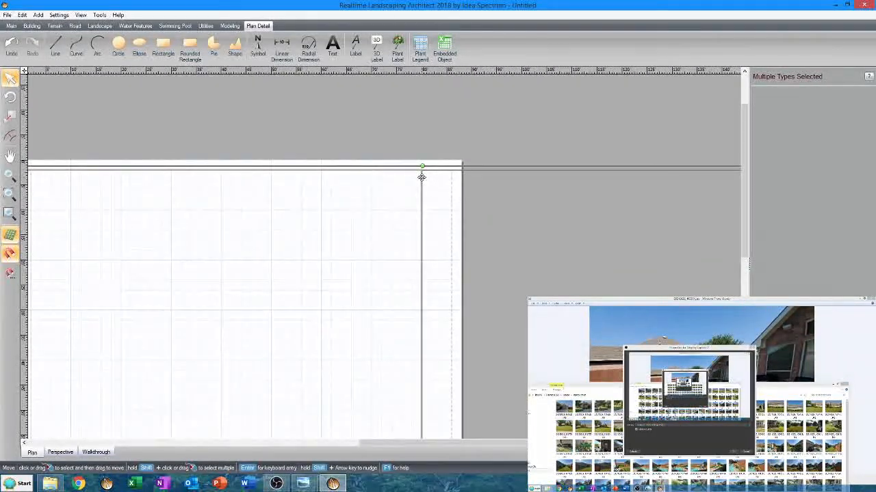
{"action": "left_click_drag", "start_coordinate": [421, 176], "coordinate": [452, 170]}
{"action": "scroll", "coordinate": [208, 327], "scroll_direction": "down", "scroll_amount": 3}
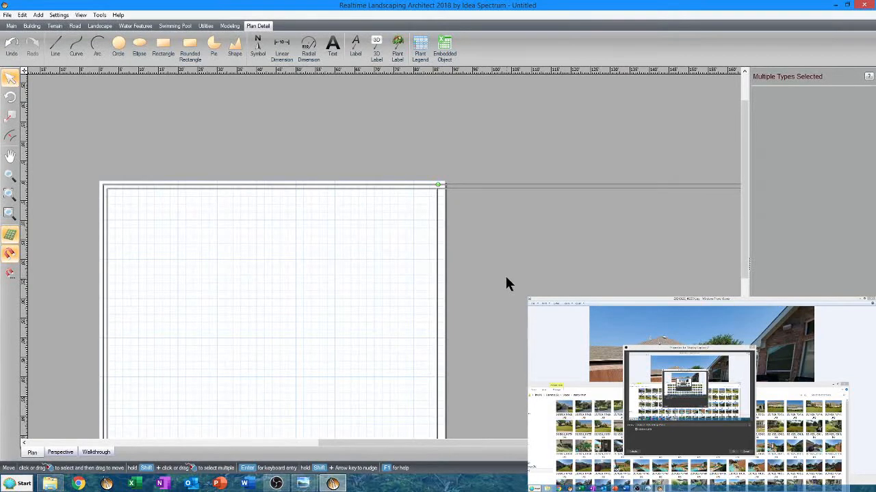
{"action": "scroll", "coordinate": [385, 256], "scroll_direction": "up", "scroll_amount": 1}
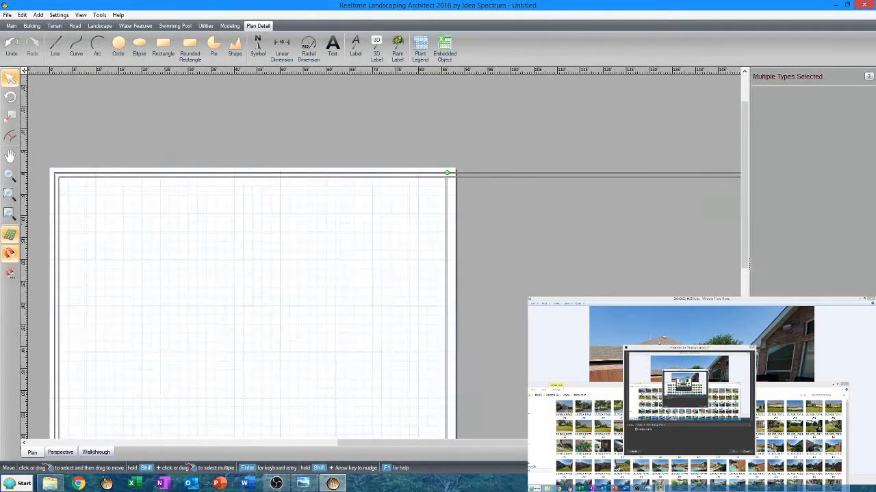
{"action": "scroll", "coordinate": [385, 256], "scroll_direction": "down", "scroll_amount": 4}
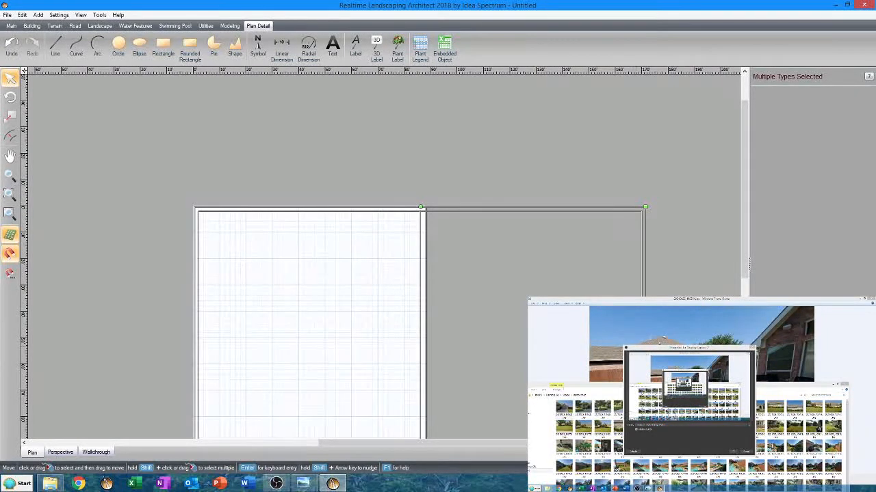
{"action": "scroll", "coordinate": [506, 322], "scroll_direction": "down", "scroll_amount": 2}
{"action": "middle_click_drag", "start_coordinate": [498, 307], "coordinate": [489, 107]}
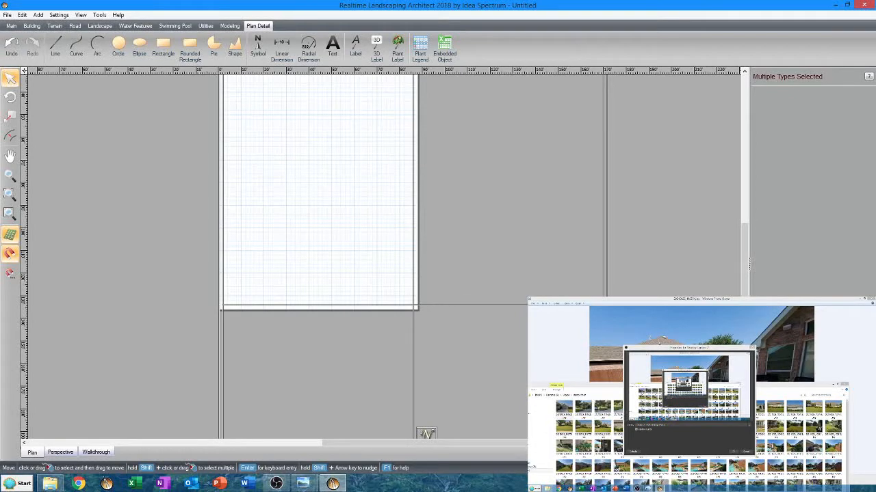
Step: Add three new layers named "survey", "house" and "roof" to the design
{"action": "key", "text": "ctrl+l"}
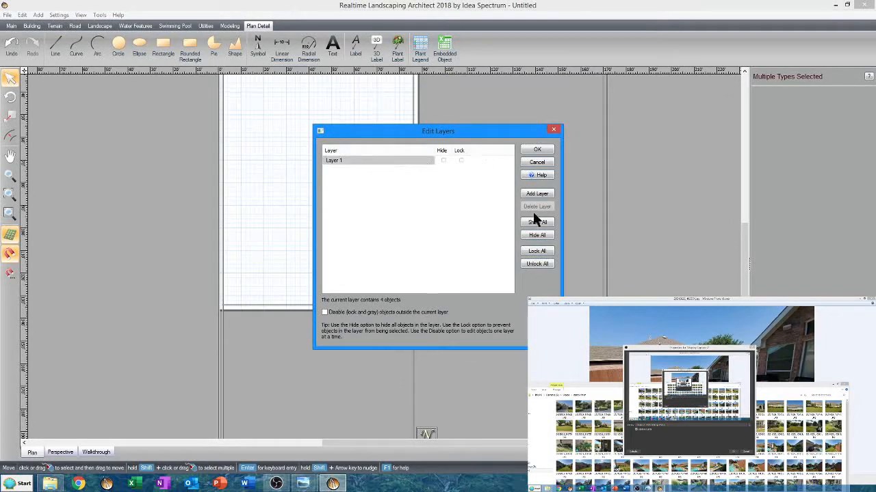
{"action": "left_click", "coordinate": [545, 196]}
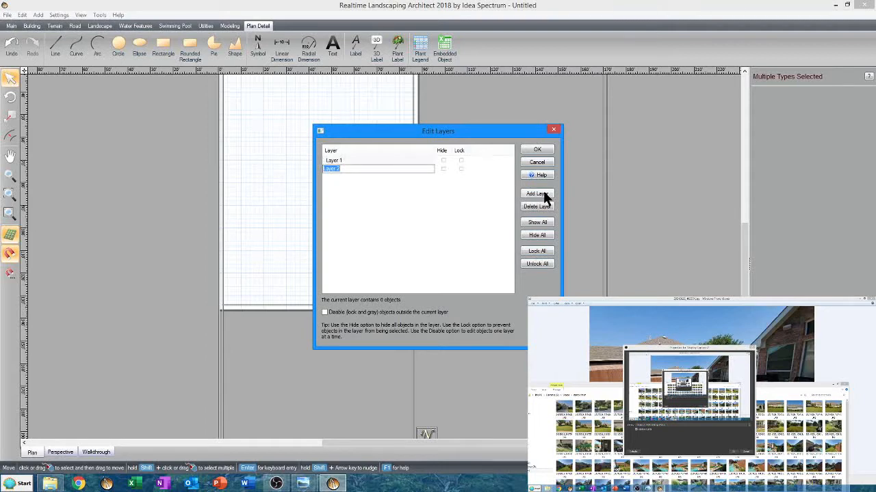
{"action": "type", "text": "h"}
{"action": "left_click", "coordinate": [545, 195]}
{"action": "type", "text": "ho"}
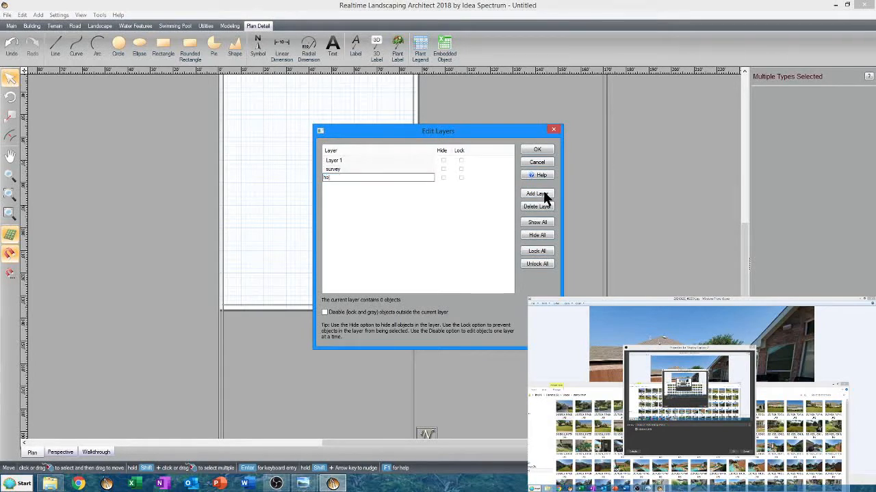
{"action": "type", "text": "use"}
{"action": "left_click", "coordinate": [545, 195]}
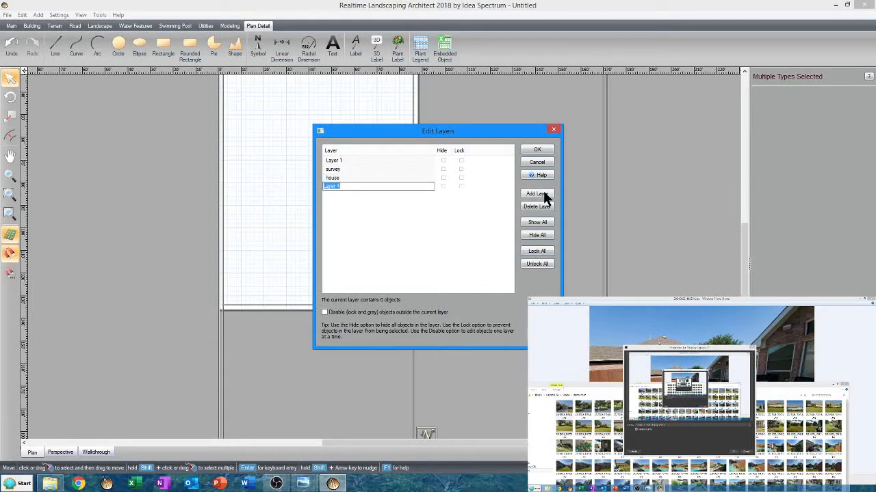
{"action": "type", "text": "f"}
Step: Add layers named "existing conc" and "new" plus one with its default name, and apply the list with Layer 1 as current
{"action": "left_click", "coordinate": [545, 196]}
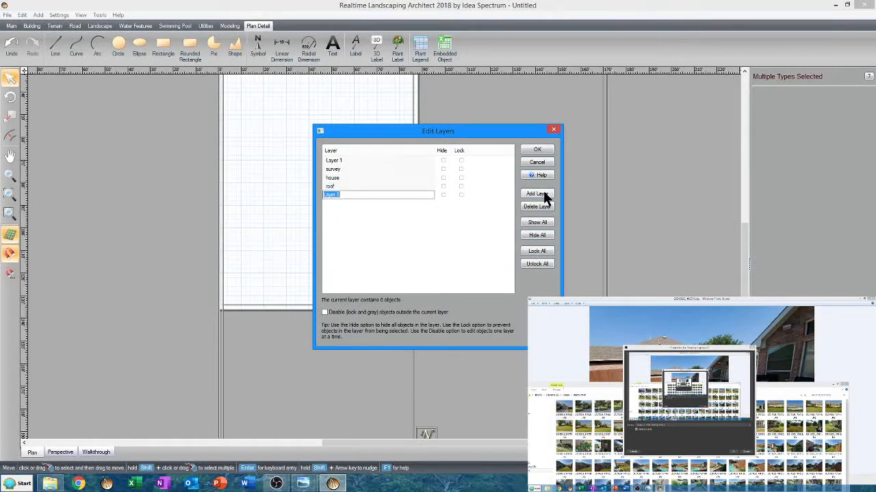
{"action": "type", "text": "a"}
{"action": "type", "text": "xisting conc"}
{"action": "left_click", "coordinate": [537, 195]}
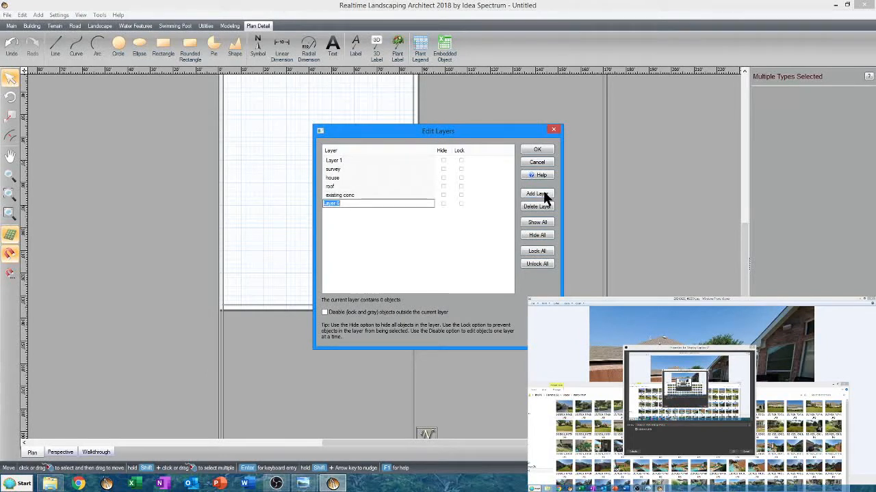
{"action": "type", "text": "new"}
{"action": "left_click", "coordinate": [537, 194]}
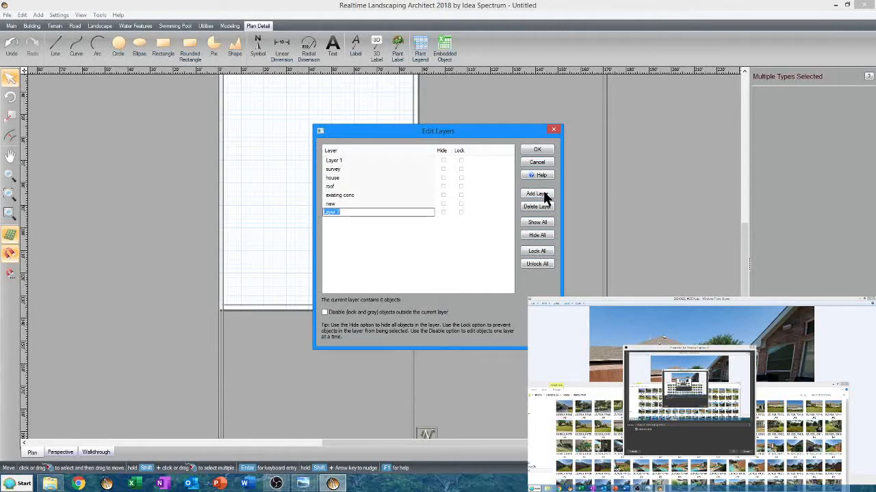
{"action": "left_click", "coordinate": [335, 160]}
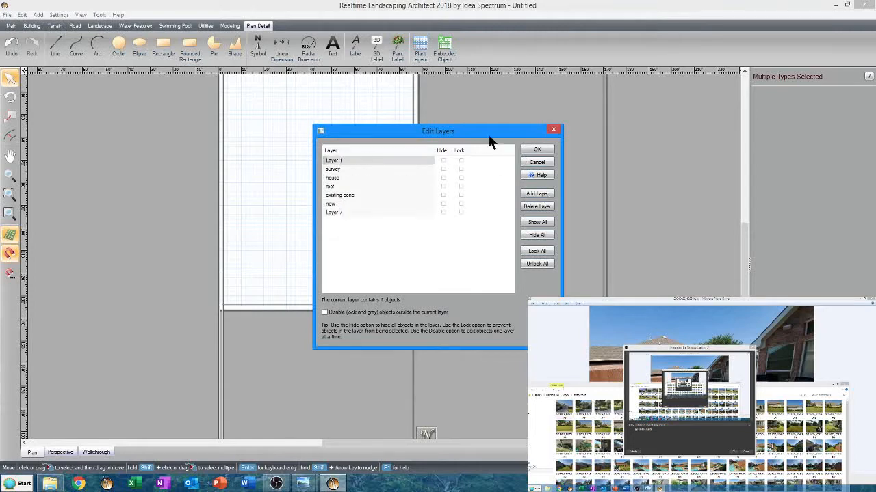
{"action": "left_click", "coordinate": [538, 149]}
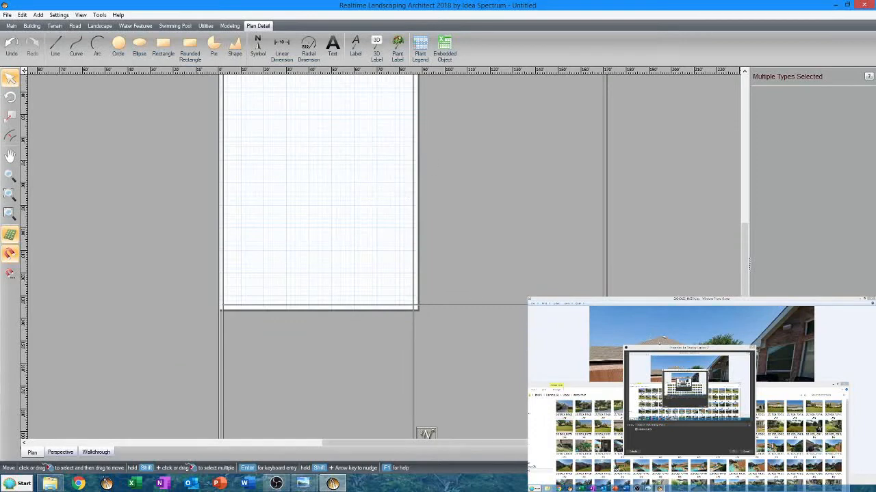
Step: Make "survey" the current layer and apply the layer settings
{"action": "key", "text": "ctrl+l"}
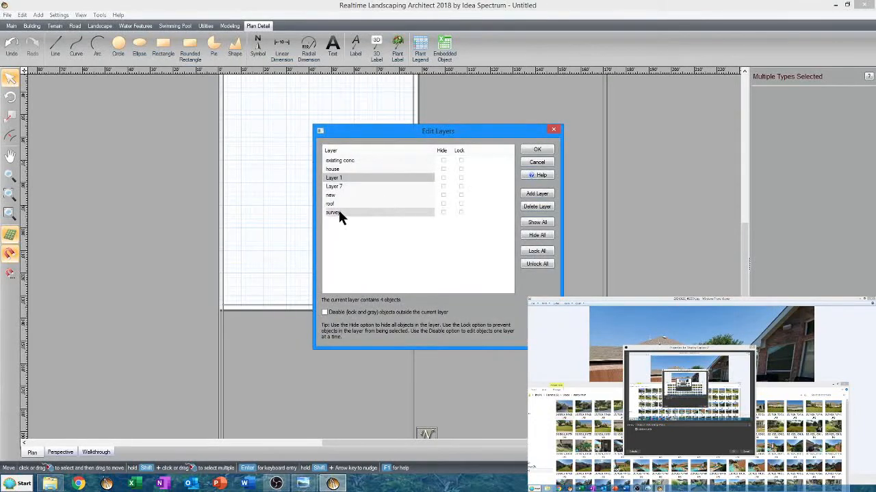
{"action": "left_click", "coordinate": [339, 211]}
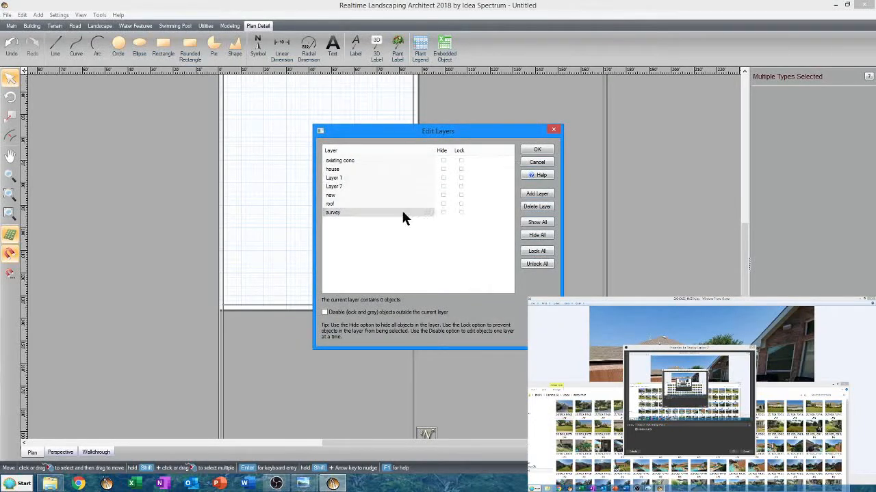
{"action": "left_click", "coordinate": [538, 150]}
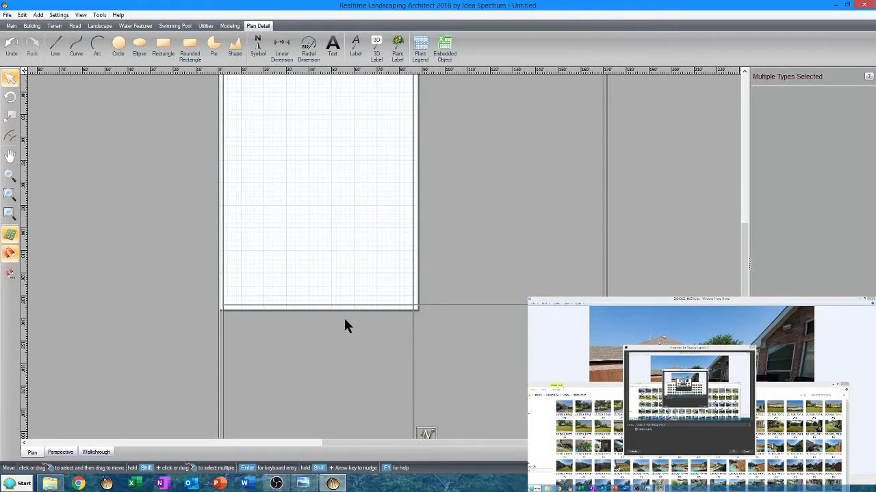
Step: Delete all the border rectangles from the plan
{"action": "left_click", "coordinate": [478, 303]}
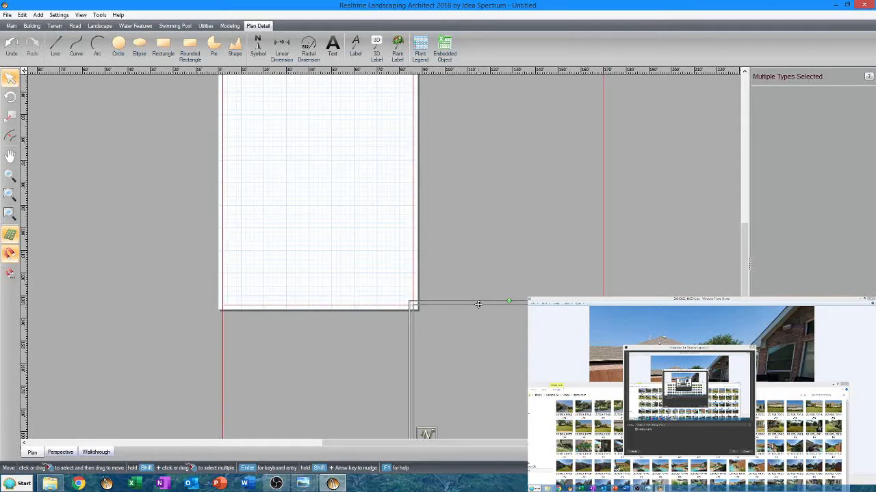
{"action": "key", "text": "ctrl+a"}
{"action": "key", "text": "Delete"}
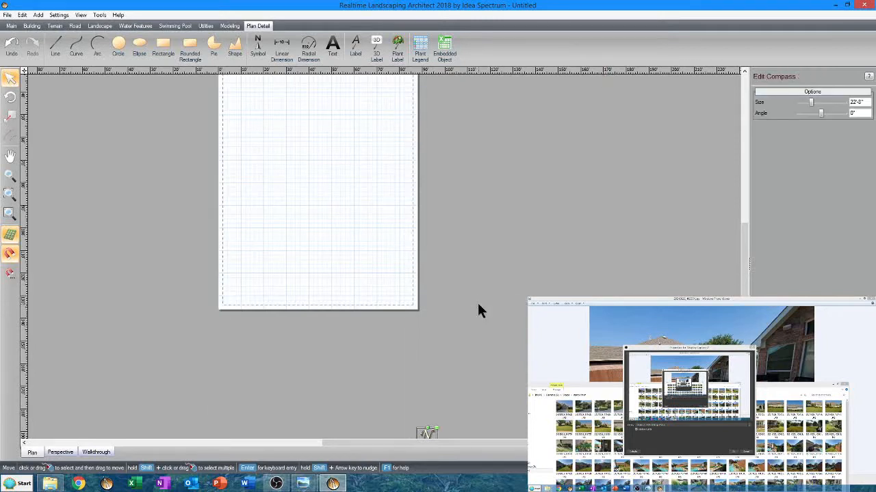
{"action": "left_click", "coordinate": [7, 14]}
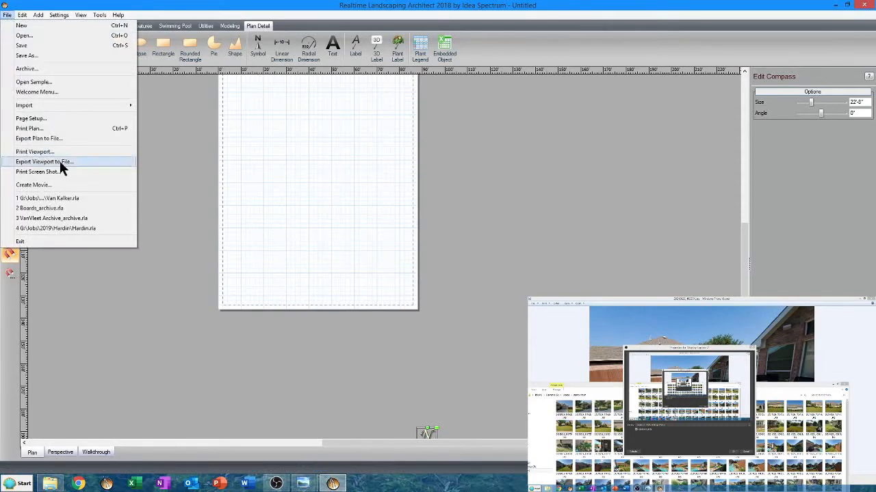
{"action": "left_click", "coordinate": [31, 119]}
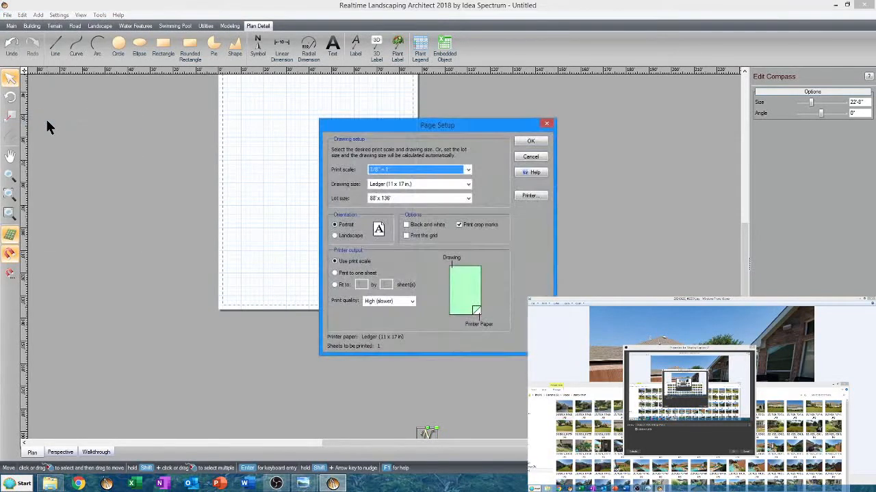
{"action": "left_click", "coordinate": [548, 127]}
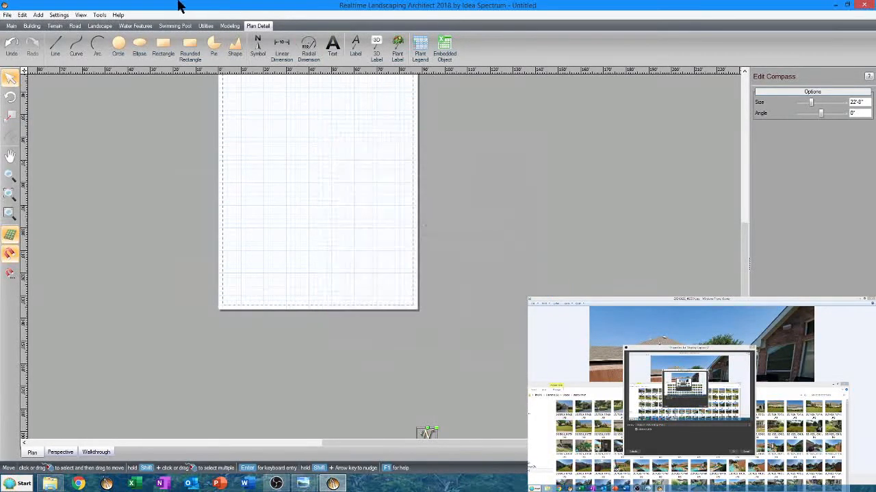
Step: Start the Picture Import Wizard and keep Overlay as the picture type
{"action": "left_click", "coordinate": [100, 15]}
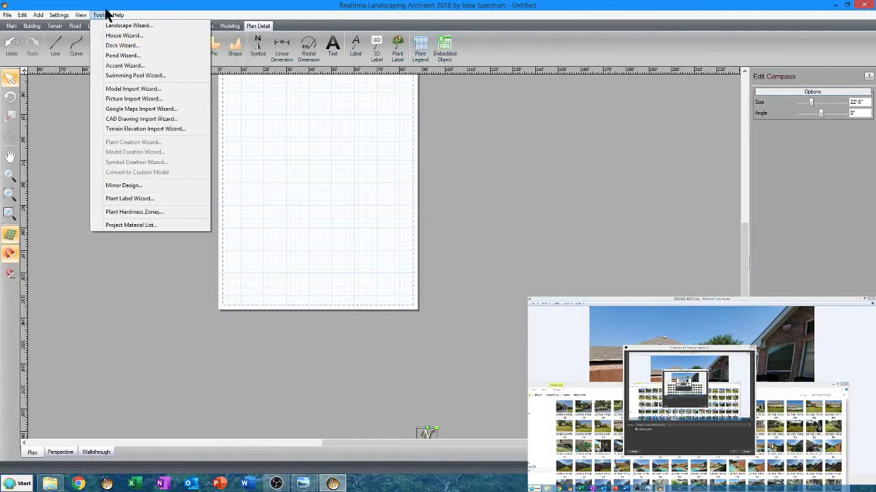
{"action": "left_click", "coordinate": [139, 101]}
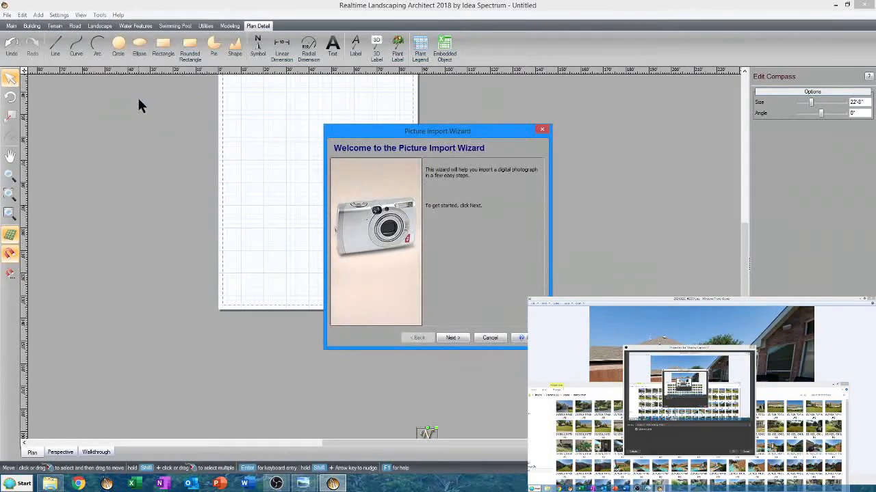
{"action": "left_click", "coordinate": [453, 338]}
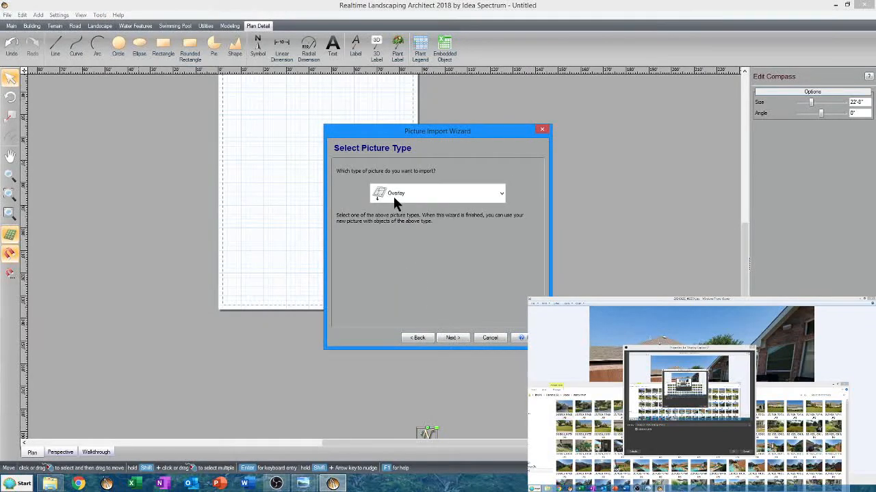
{"action": "left_click", "coordinate": [460, 336]}
Step: Choose "survey 8-25-21.jpg" from the "start to finish" folder in Videos on drive G and open the destination file naming
{"action": "left_click", "coordinate": [384, 309]}
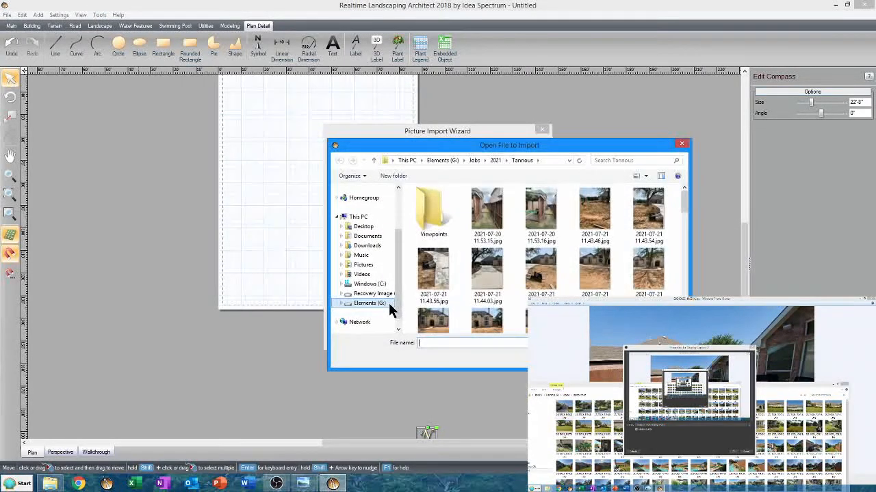
{"action": "left_click", "coordinate": [475, 160]}
{"action": "left_click", "coordinate": [443, 161]}
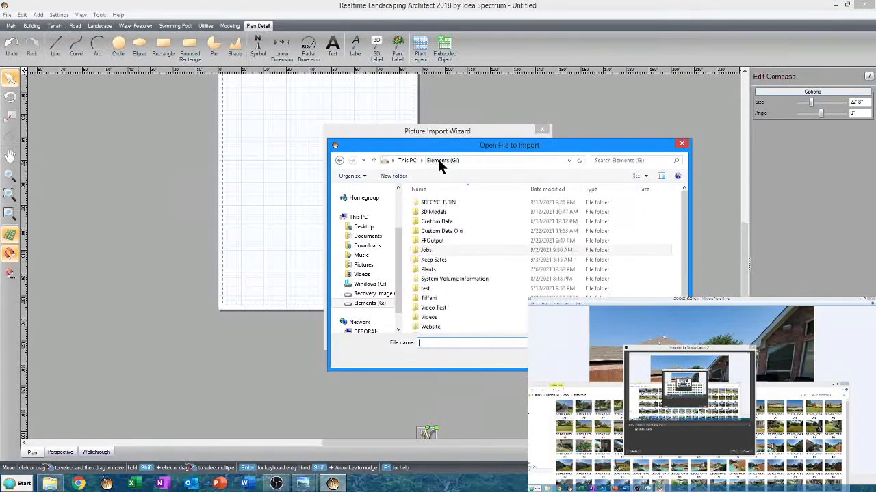
{"action": "double_click", "coordinate": [440, 317]}
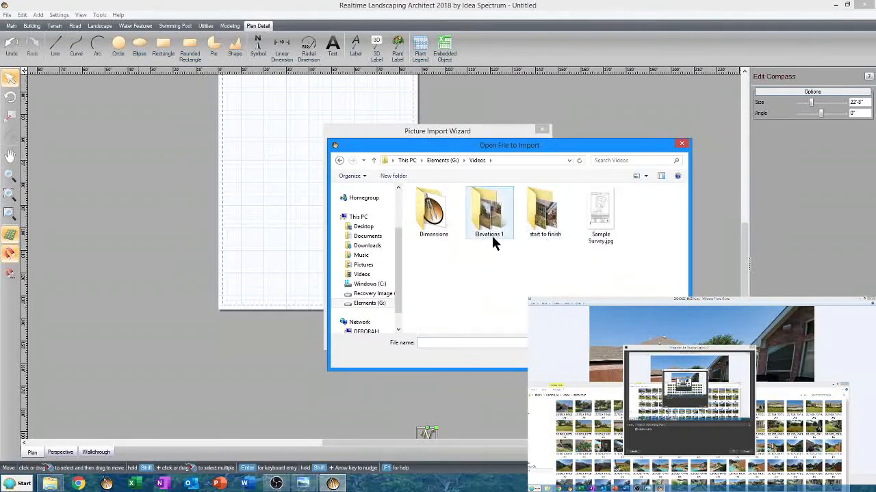
{"action": "double_click", "coordinate": [544, 217]}
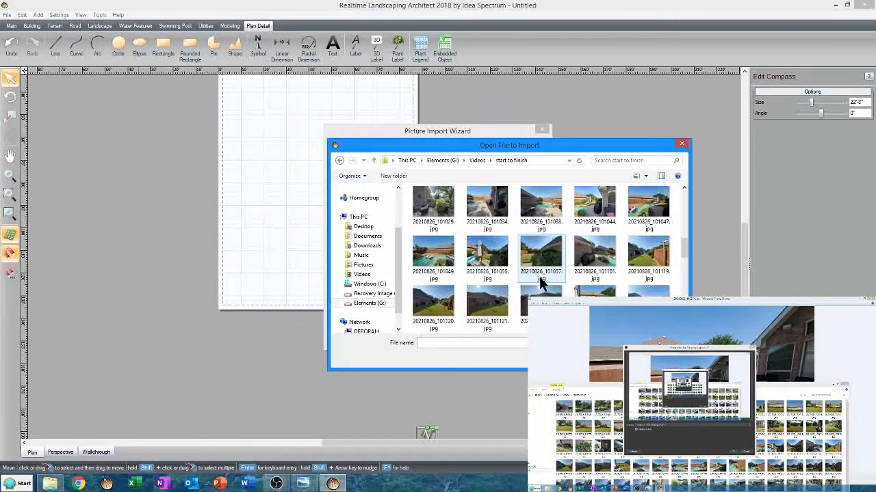
{"action": "scroll", "coordinate": [540, 282], "scroll_direction": "down", "scroll_amount": 10}
{"action": "double_click", "coordinate": [429, 301]}
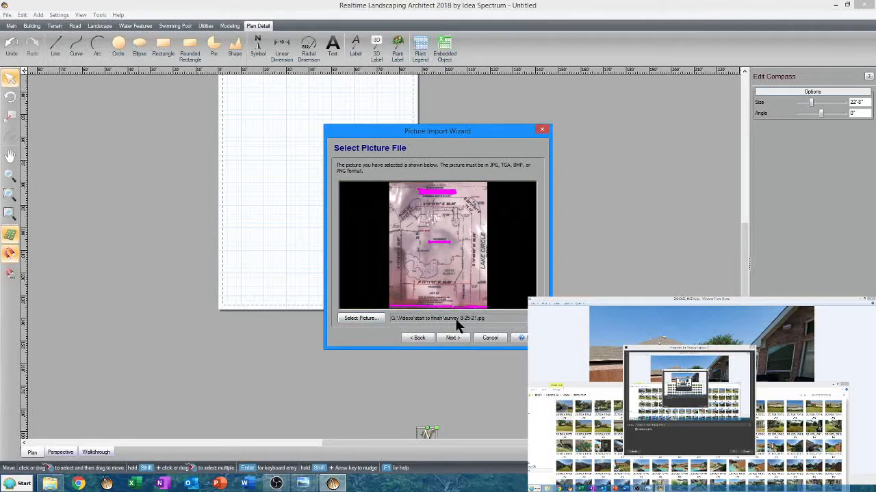
{"action": "left_click", "coordinate": [357, 318]}
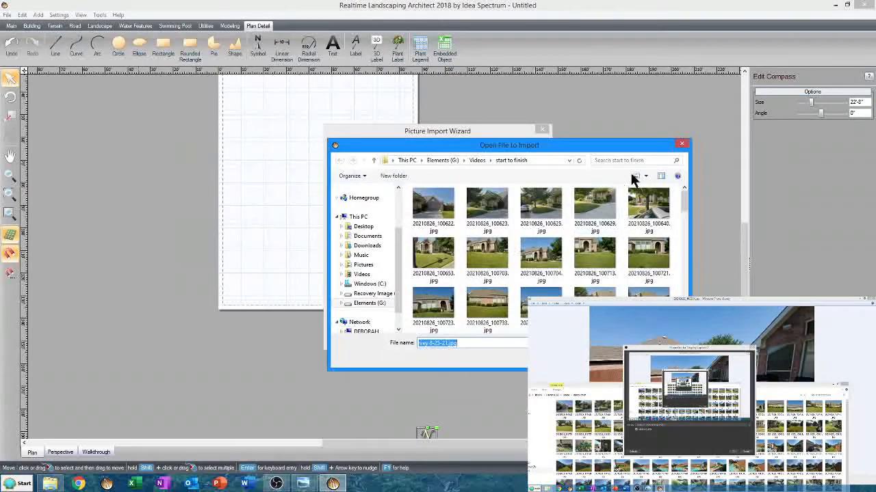
{"action": "left_click", "coordinate": [681, 145]}
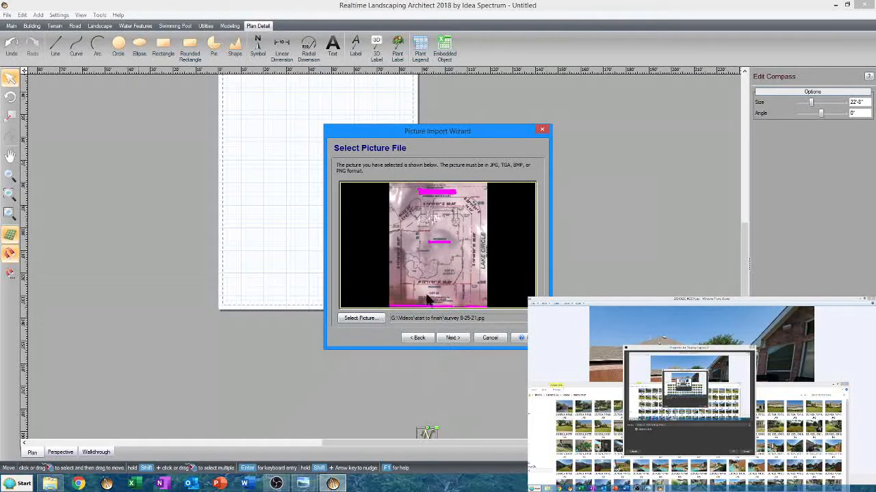
{"action": "left_click", "coordinate": [452, 338]}
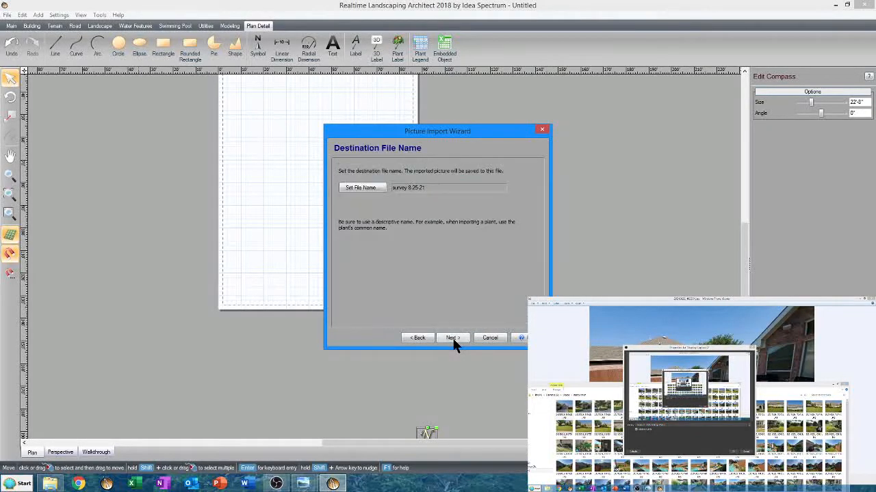
{"action": "left_click", "coordinate": [362, 188]}
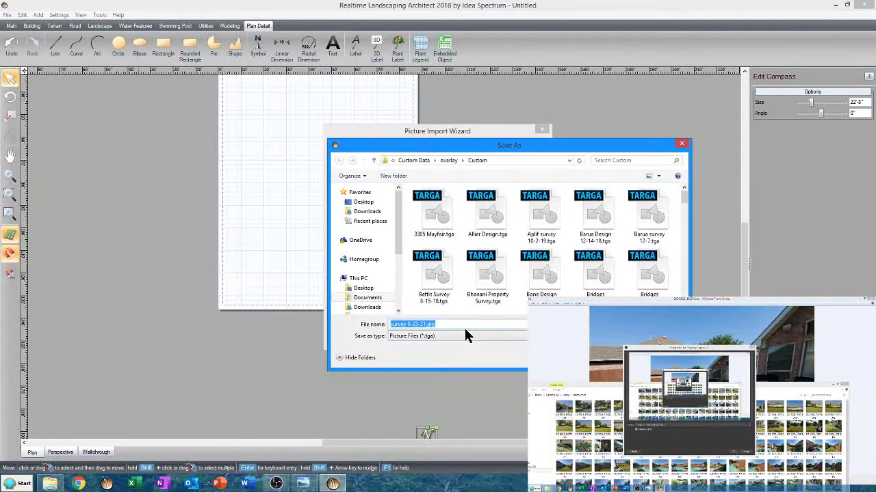
{"action": "type", "text": "name 9-18-21"}
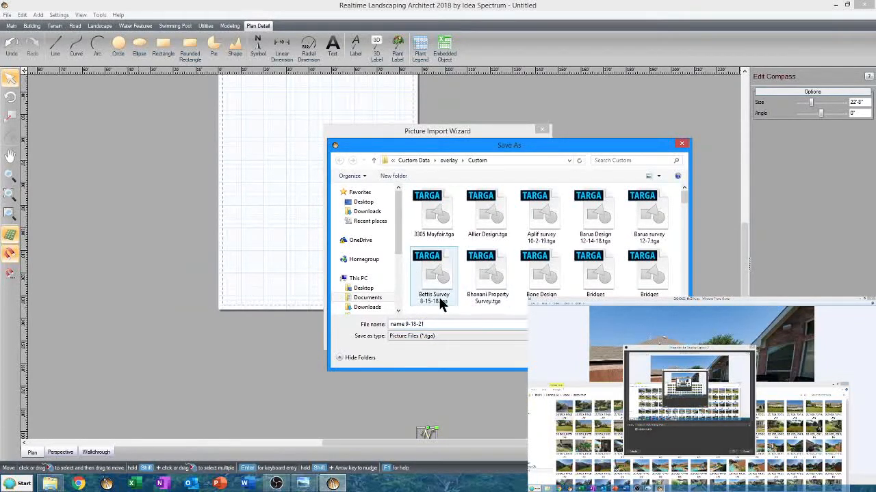
{"action": "left_click_drag", "start_coordinate": [448, 324], "coordinate": [387, 324]}
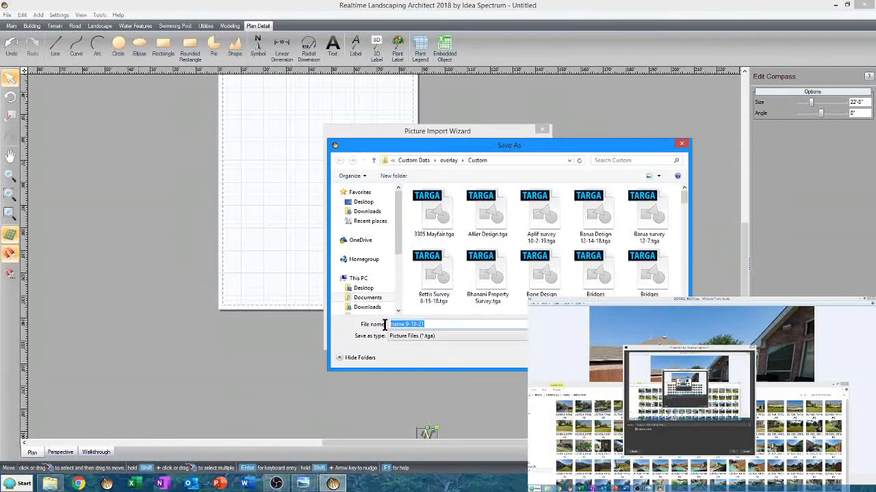
{"action": "type", "text": "smi"}
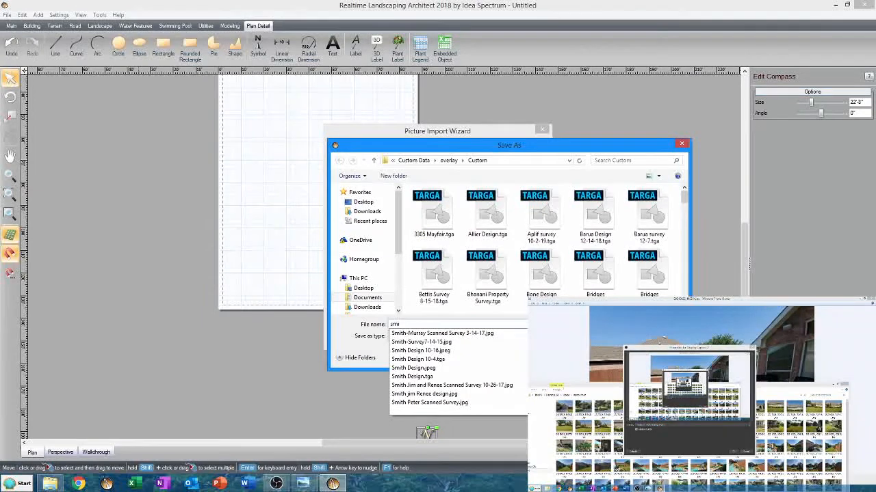
{"action": "key", "text": "BackSpace"}
{"action": "key", "text": "BackSpace"}
{"action": "key", "text": "BackSpace"}
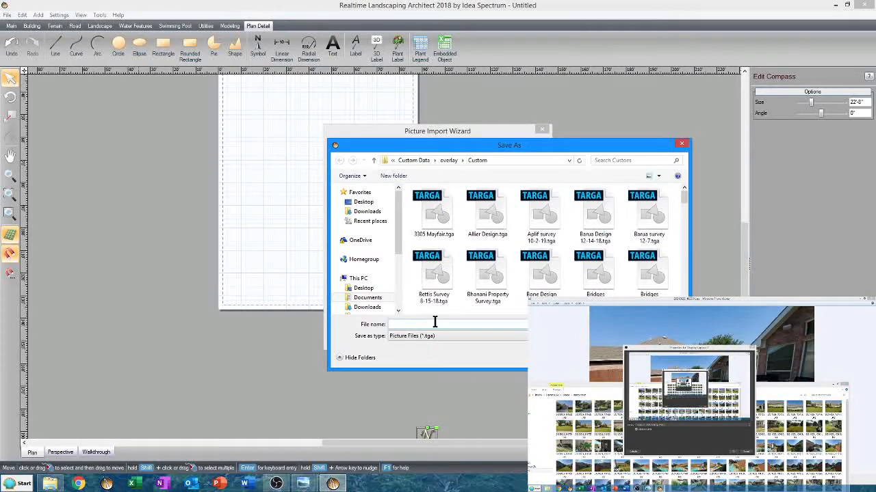
Step: Name the imported overlay picture "cust 9-18-21" and finish the import
{"action": "type", "text": "cust 9-18-21"}
{"action": "key", "text": "Return"}
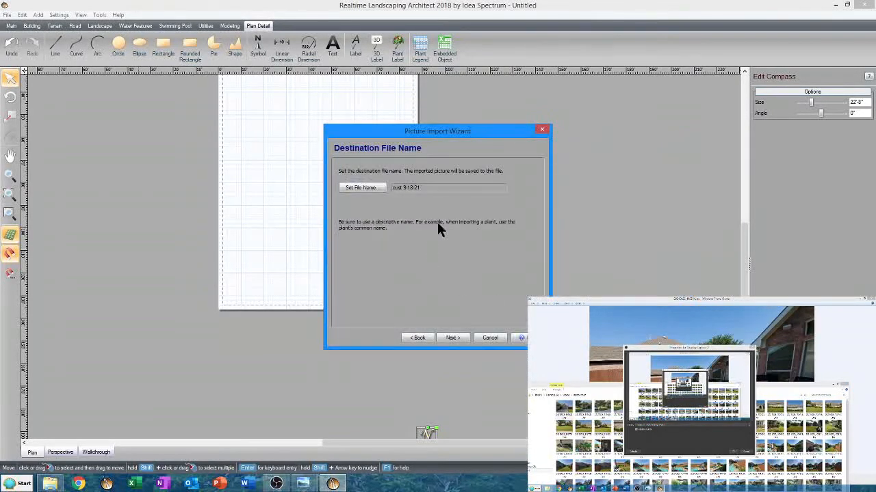
{"action": "left_click", "coordinate": [451, 338]}
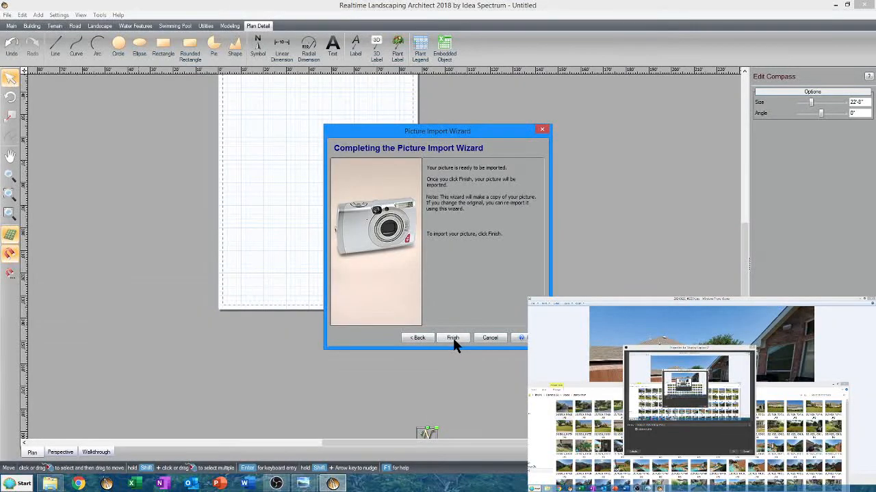
{"action": "left_click", "coordinate": [453, 338]}
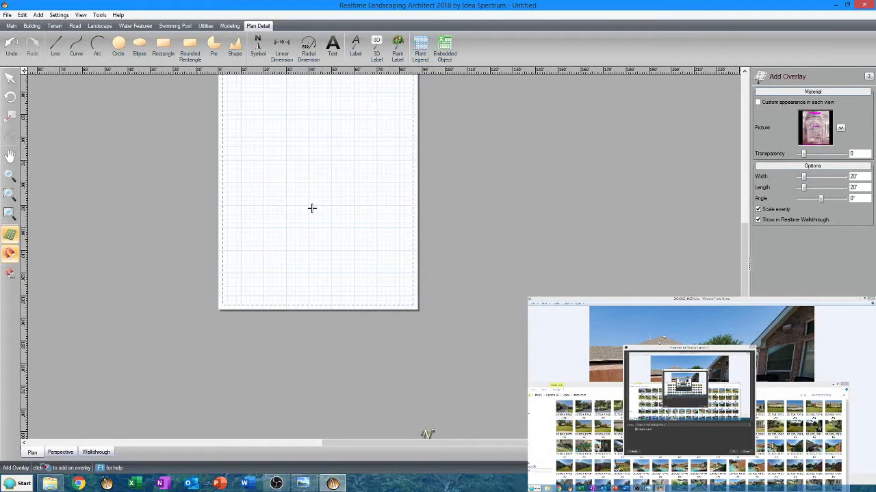
Step: Place the survey overlay on the page and enlarge it evenly to about 73' wide by 94'-8" long
{"action": "left_click", "coordinate": [312, 208]}
{"action": "scroll", "coordinate": [331, 158], "scroll_direction": "down", "scroll_amount": 1}
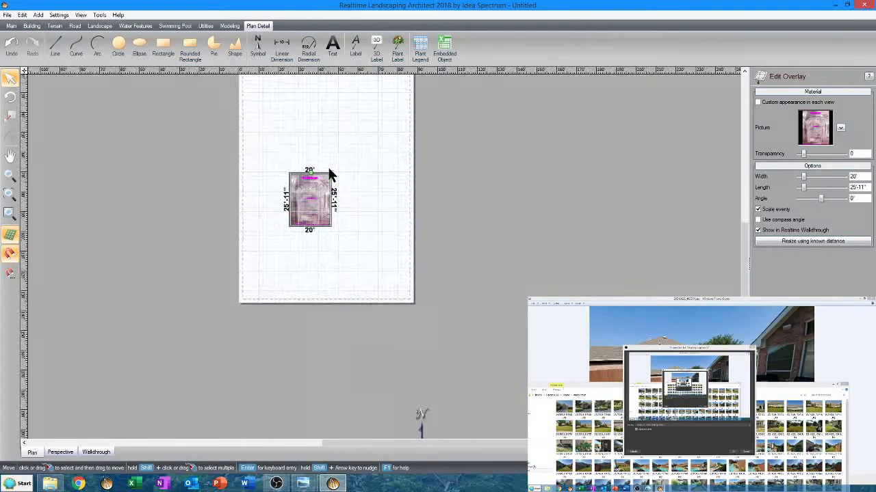
{"action": "scroll", "coordinate": [329, 175], "scroll_direction": "up", "scroll_amount": 3}
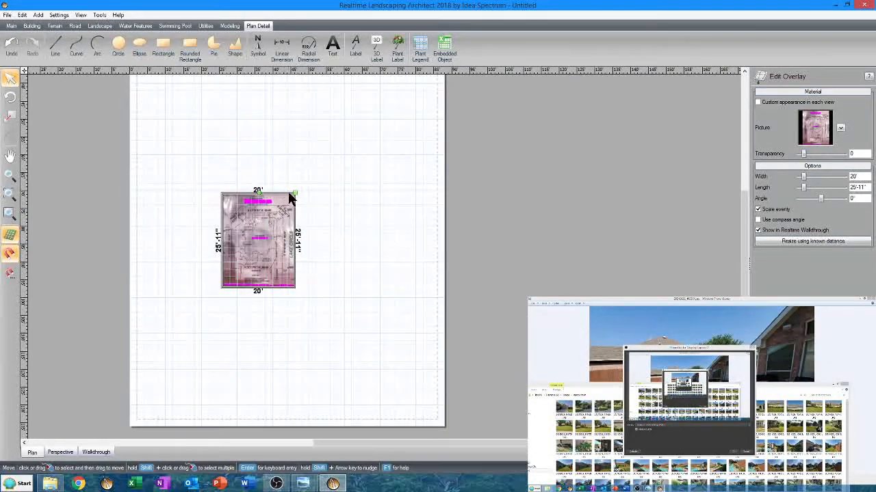
{"action": "left_click_drag", "start_coordinate": [291, 195], "coordinate": [465, 176]}
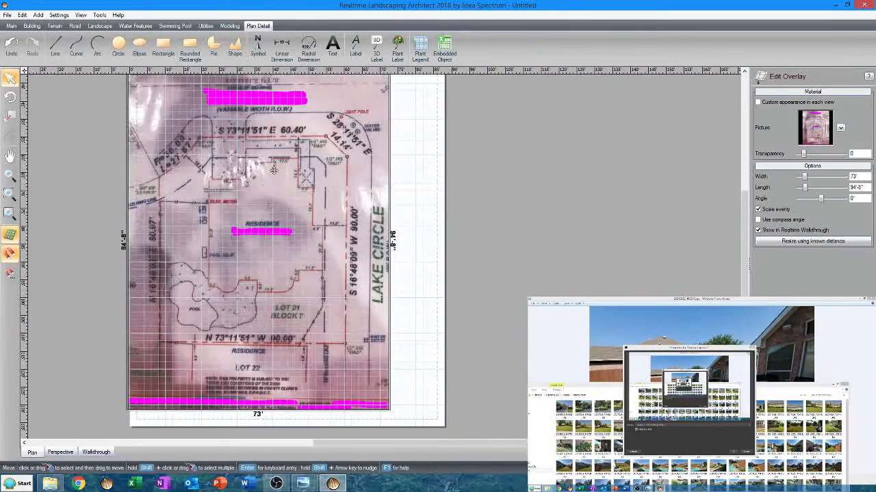
Step: Turn off snapping and add a linear dimension along the residence wall marked 21.3' on the survey
{"action": "scroll", "coordinate": [259, 170], "scroll_direction": "up", "scroll_amount": 2}
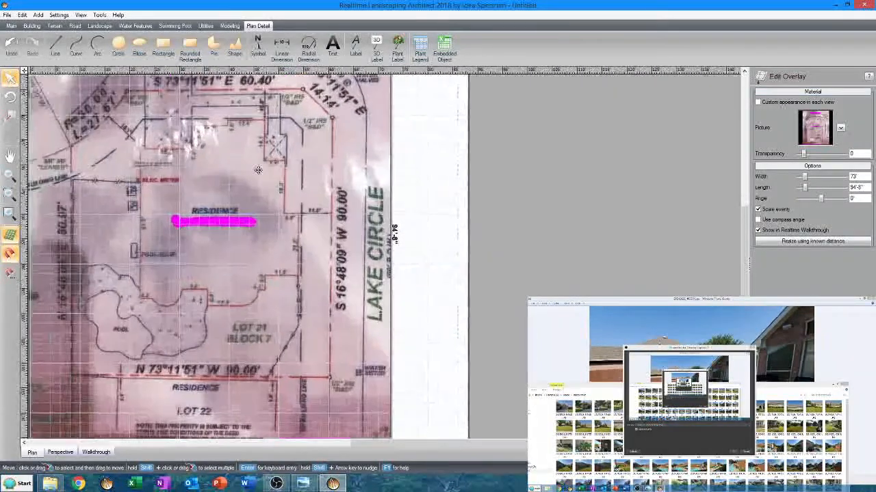
{"action": "scroll", "coordinate": [258, 170], "scroll_direction": "up", "scroll_amount": 4}
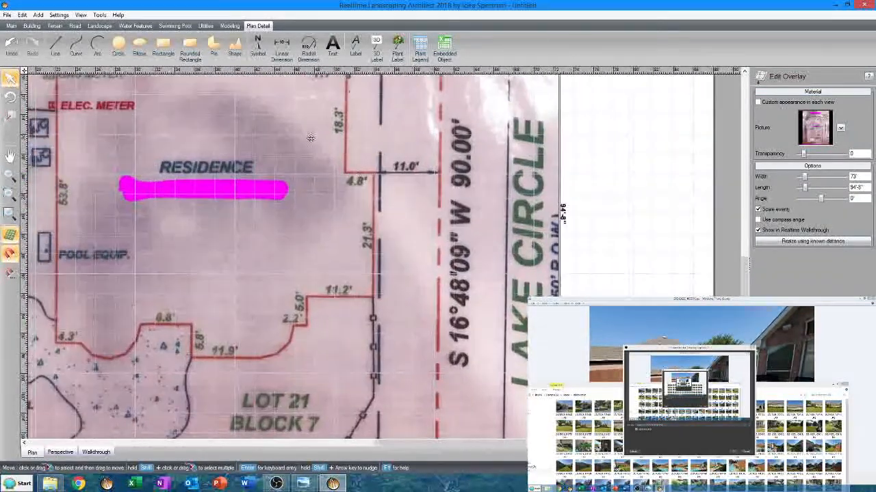
{"action": "left_click", "coordinate": [281, 48]}
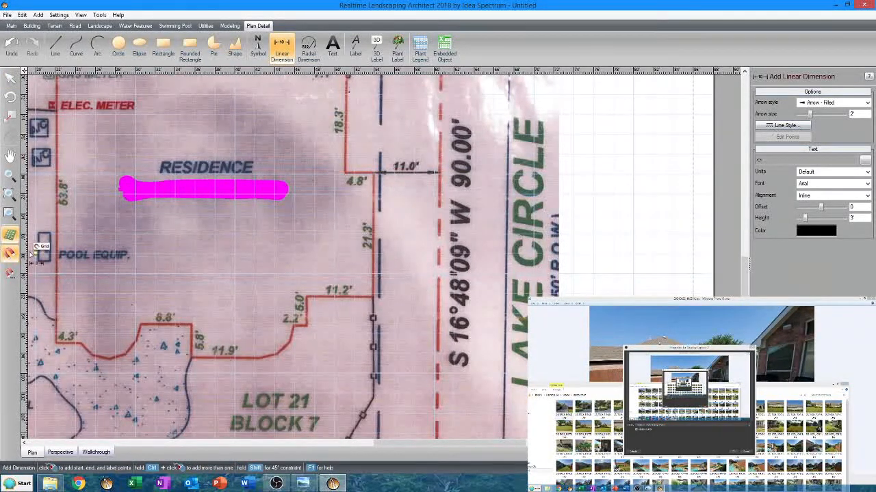
{"action": "left_click", "coordinate": [374, 172]}
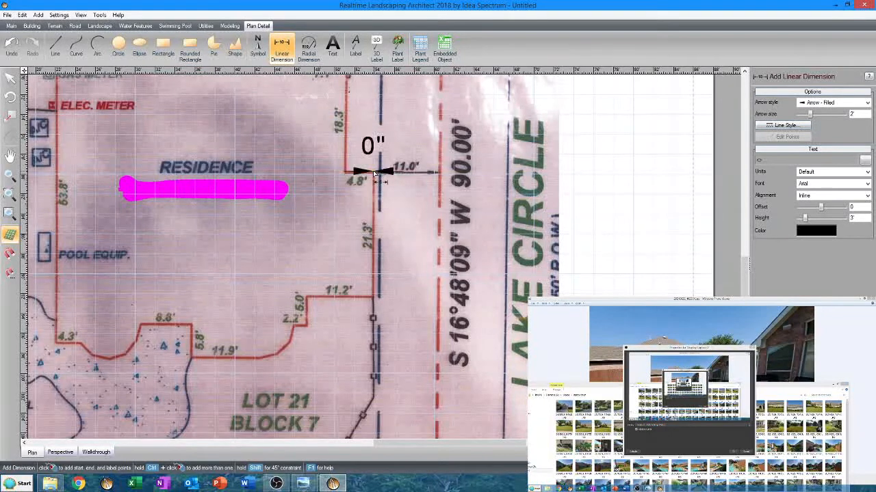
{"action": "left_click", "coordinate": [373, 297]}
{"action": "left_click", "coordinate": [404, 291]}
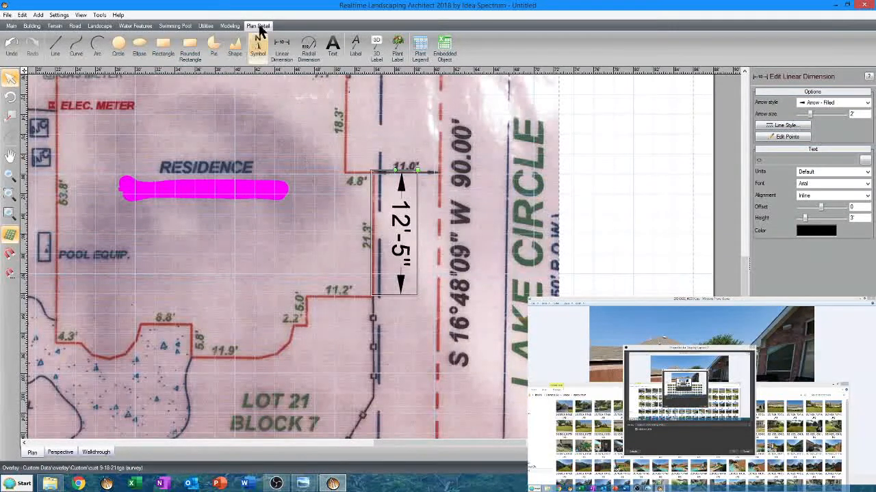
Step: Start a new rectangle shape for the survey check and set its transparency to 62
{"action": "left_click", "coordinate": [163, 41]}
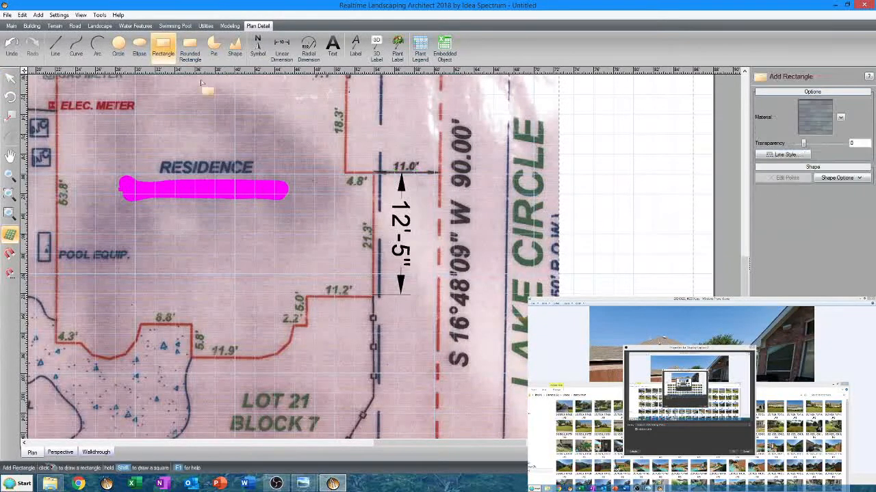
{"action": "scroll", "coordinate": [295, 163], "scroll_direction": "up", "scroll_amount": 1}
{"action": "scroll", "coordinate": [286, 160], "scroll_direction": "down", "scroll_amount": 4}
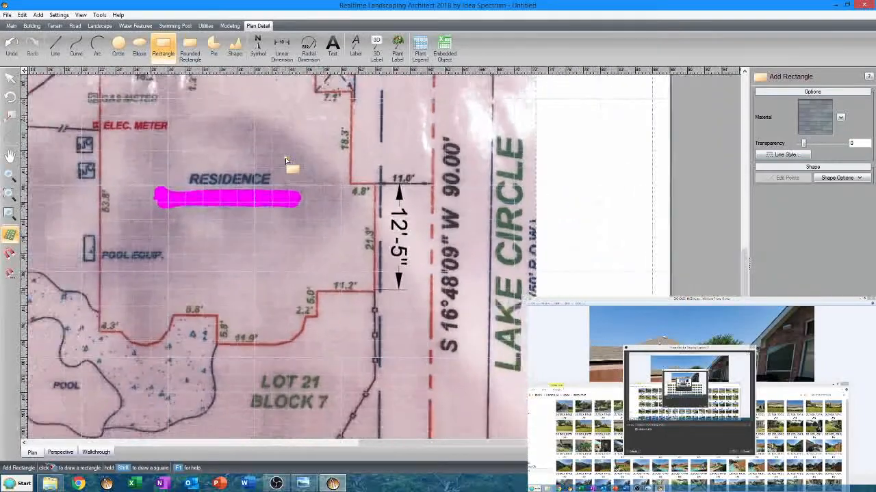
{"action": "middle_click_drag", "start_coordinate": [286, 158], "coordinate": [286, 230]}
{"action": "scroll", "coordinate": [267, 177], "scroll_direction": "down", "scroll_amount": 2}
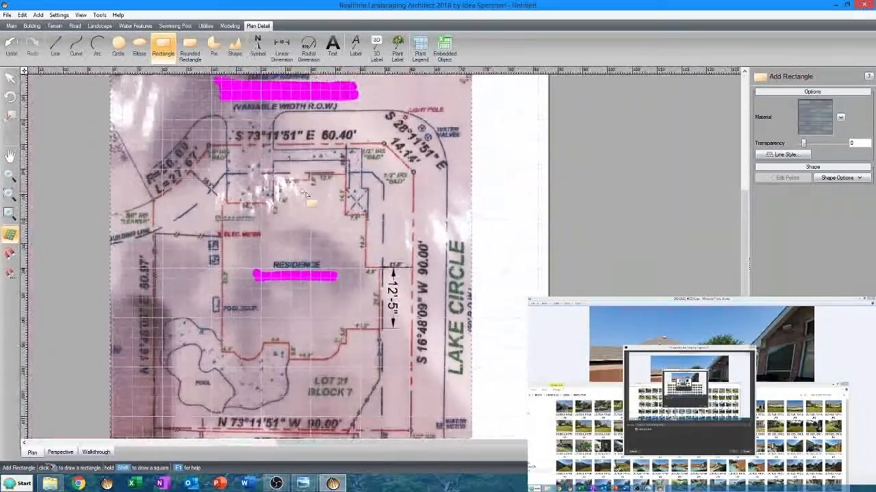
{"action": "scroll", "coordinate": [263, 179], "scroll_direction": "up", "scroll_amount": 4}
{"action": "scroll", "coordinate": [259, 180], "scroll_direction": "up", "scroll_amount": 2}
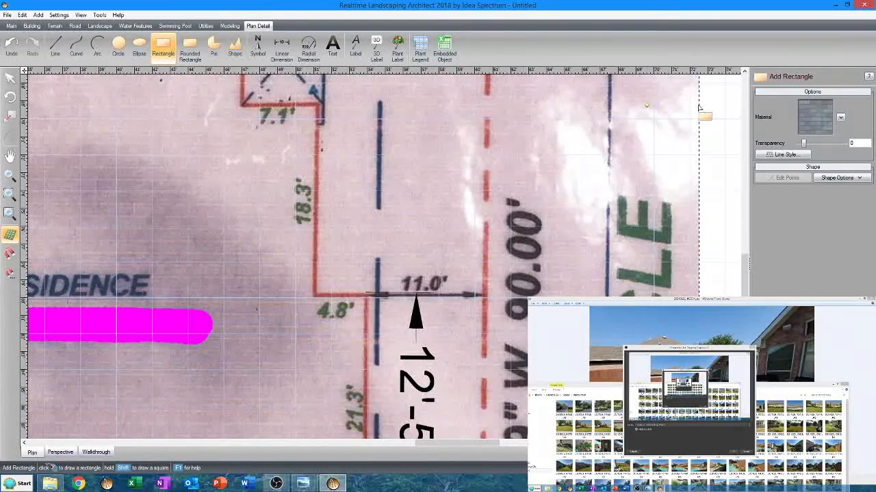
{"action": "left_click_drag", "start_coordinate": [806, 144], "coordinate": [825, 144]}
Step: Draw a rectangle of about 98.7 sq ft inside the residence and move it against the lower end of the 21.3' wall
{"action": "scroll", "coordinate": [324, 254], "scroll_direction": "up", "scroll_amount": 3}
{"action": "scroll", "coordinate": [325, 253], "scroll_direction": "down", "scroll_amount": 2}
{"action": "middle_click_drag", "start_coordinate": [325, 274], "coordinate": [446, 90]}
{"action": "middle_click_drag", "start_coordinate": [452, 428], "coordinate": [543, 329]}
{"action": "middle_click_drag", "start_coordinate": [112, 273], "coordinate": [312, 343]}
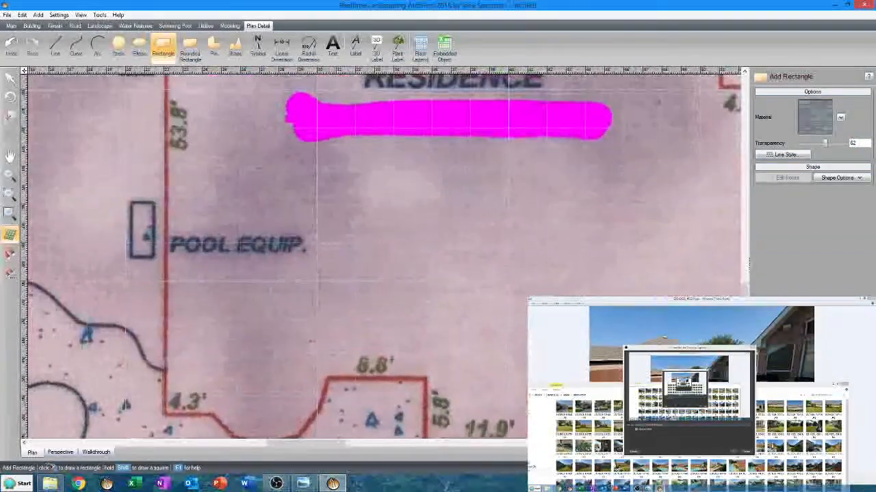
{"action": "middle_click_drag", "start_coordinate": [595, 178], "coordinate": [392, 269]}
{"action": "middle_click_drag", "start_coordinate": [543, 127], "coordinate": [514, 78]}
{"action": "middle_click_drag", "start_coordinate": [510, 431], "coordinate": [490, 413]}
{"action": "scroll", "coordinate": [431, 321], "scroll_direction": "up", "scroll_amount": 1}
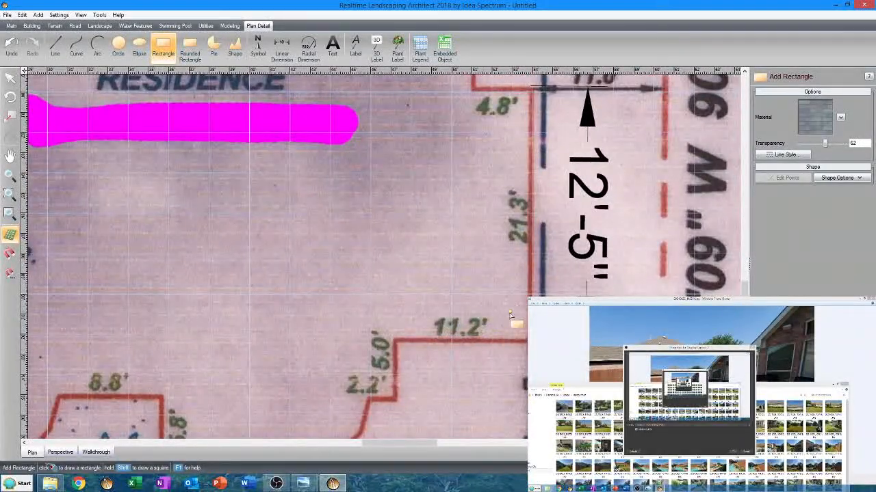
{"action": "left_click_drag", "start_coordinate": [519, 330], "coordinate": [346, 98]}
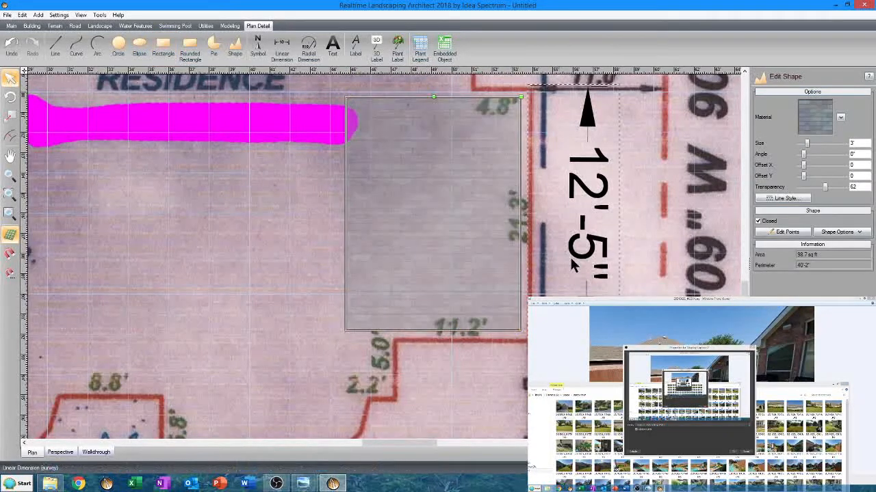
{"action": "left_click_drag", "start_coordinate": [511, 229], "coordinate": [523, 237]}
{"action": "middle_click_drag", "start_coordinate": [522, 237], "coordinate": [476, 291]}
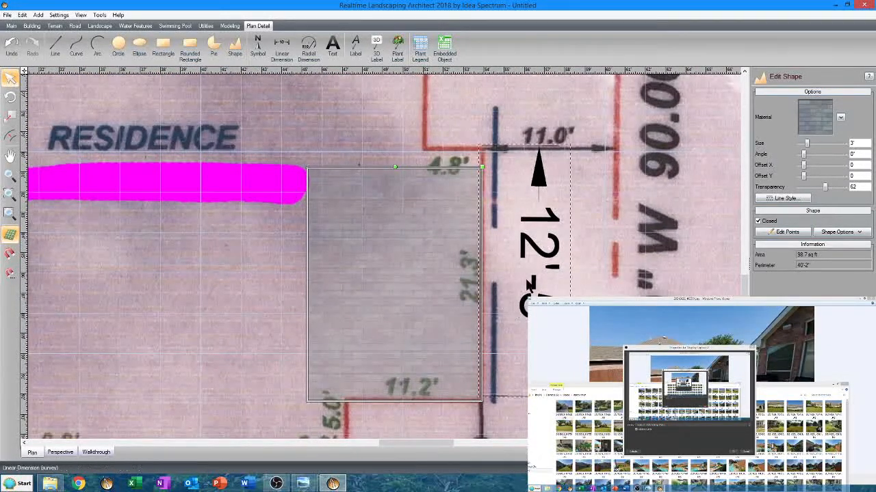
Step: Move the check rectangle away from the 21.3' wall and select the survey overlay
{"action": "left_click_drag", "start_coordinate": [447, 275], "coordinate": [336, 266]}
{"action": "left_click", "coordinate": [617, 190]}
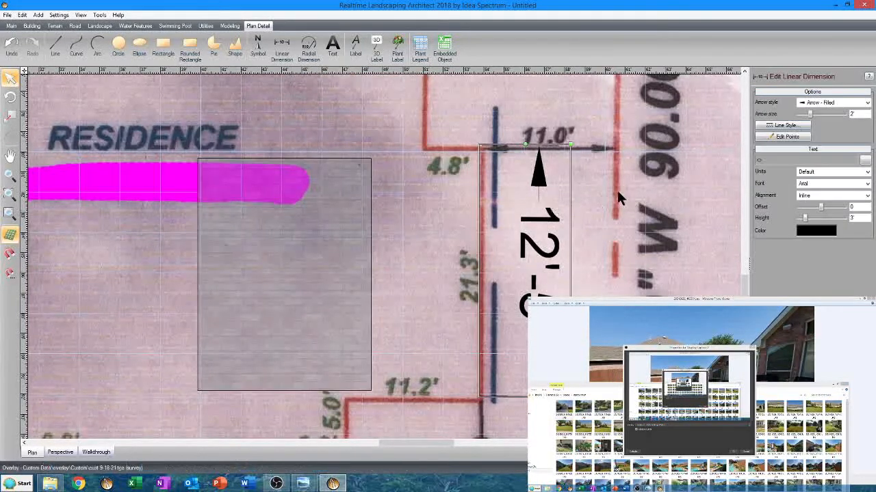
{"action": "left_click", "coordinate": [618, 191]}
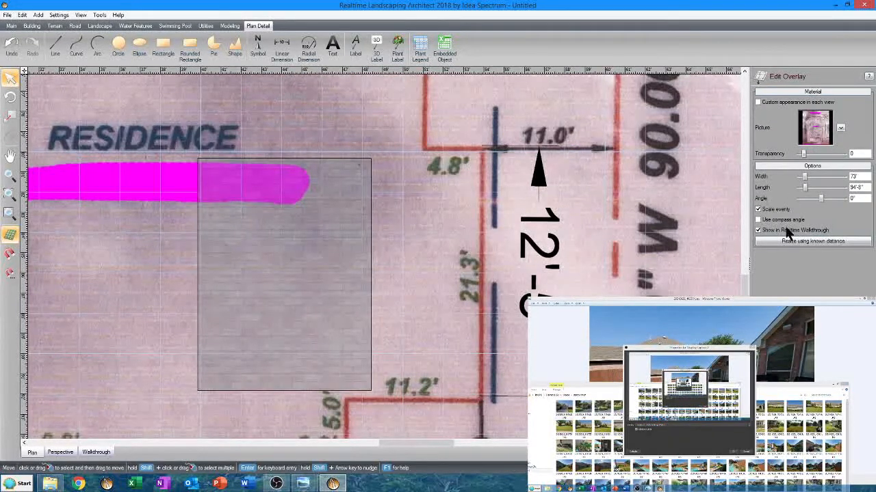
Step: Resize the survey overlay using a known distance of 21.3 between the two ends of the 21.3' residence wall
{"action": "left_click", "coordinate": [827, 240]}
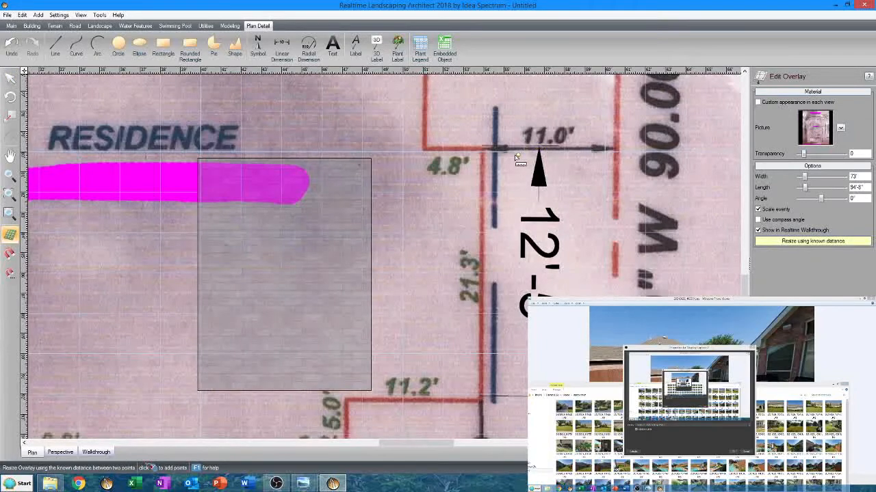
{"action": "scroll", "coordinate": [502, 155], "scroll_direction": "down", "scroll_amount": 1}
{"action": "scroll", "coordinate": [503, 155], "scroll_direction": "up", "scroll_amount": 3}
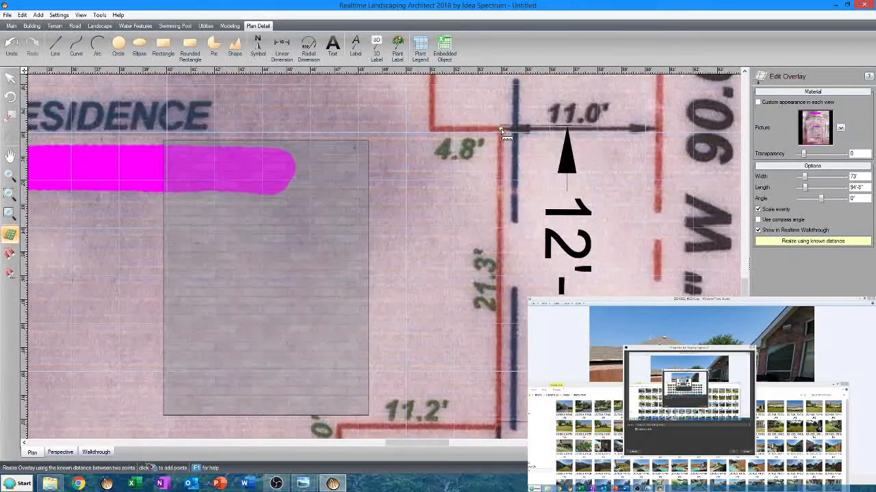
{"action": "left_click", "coordinate": [500, 129]}
{"action": "middle_click_drag", "start_coordinate": [550, 290], "coordinate": [551, 193]}
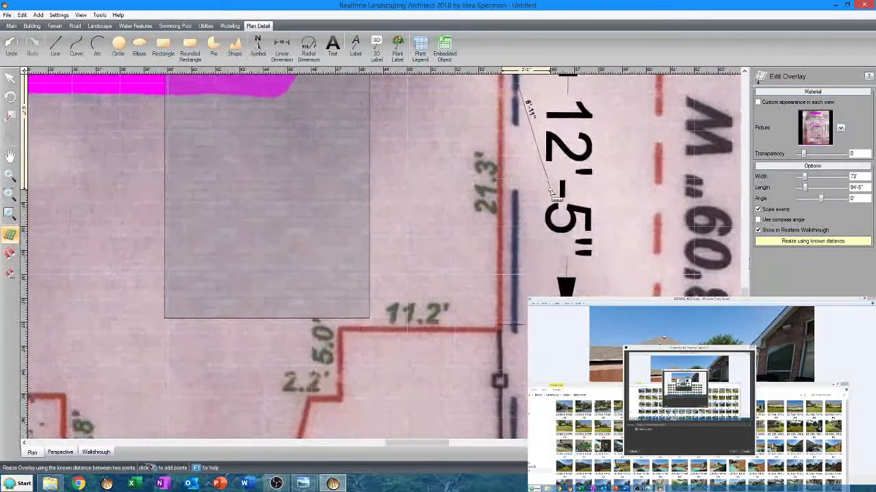
{"action": "left_click", "coordinate": [499, 331]}
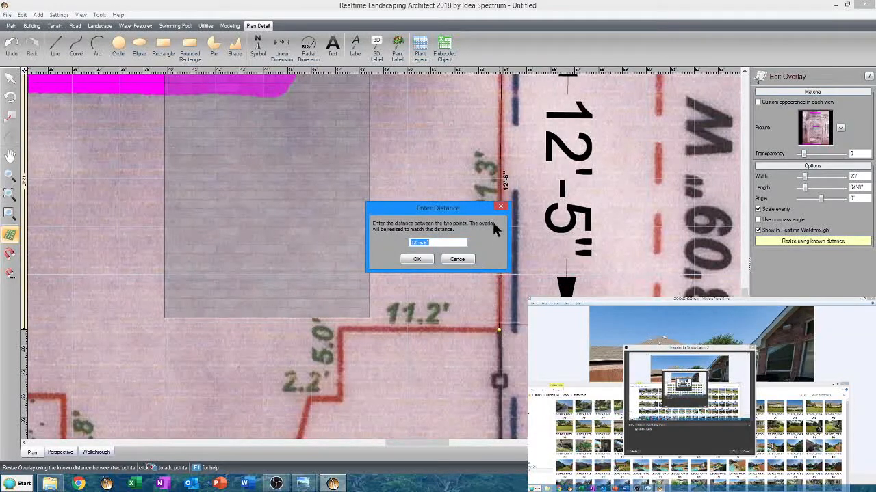
{"action": "left_click_drag", "start_coordinate": [480, 204], "coordinate": [442, 231]}
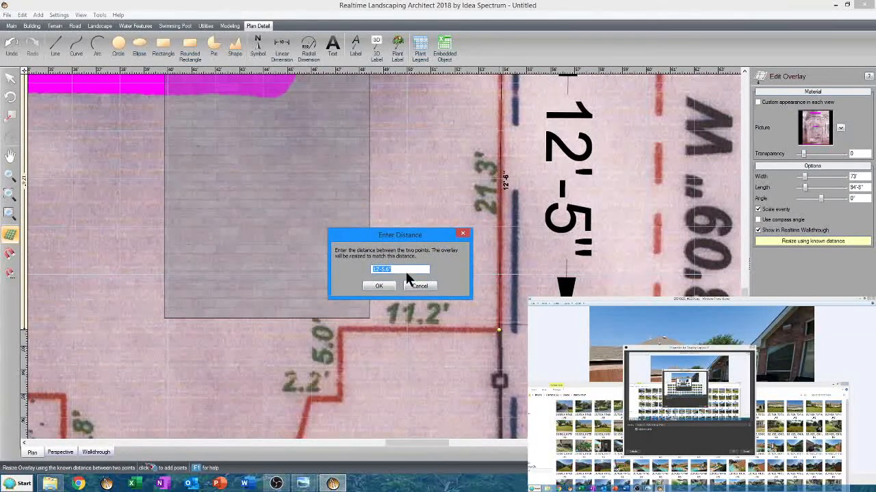
{"action": "type", "text": "21.3"}
{"action": "key", "text": "Return"}
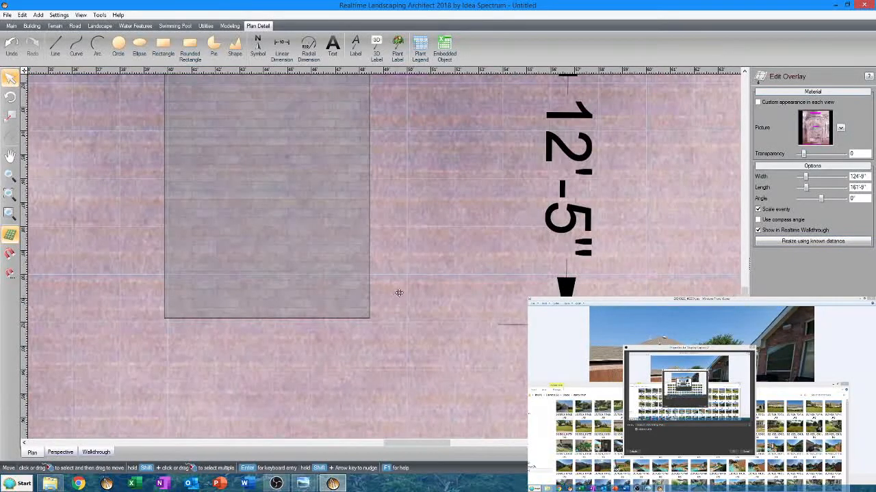
Step: Add a linear dimension along the rescaled 21.3' wall, placing its label between the wall and the boundary line
{"action": "scroll", "coordinate": [399, 293], "scroll_direction": "down", "scroll_amount": 3}
{"action": "scroll", "coordinate": [400, 291], "scroll_direction": "down", "scroll_amount": 3}
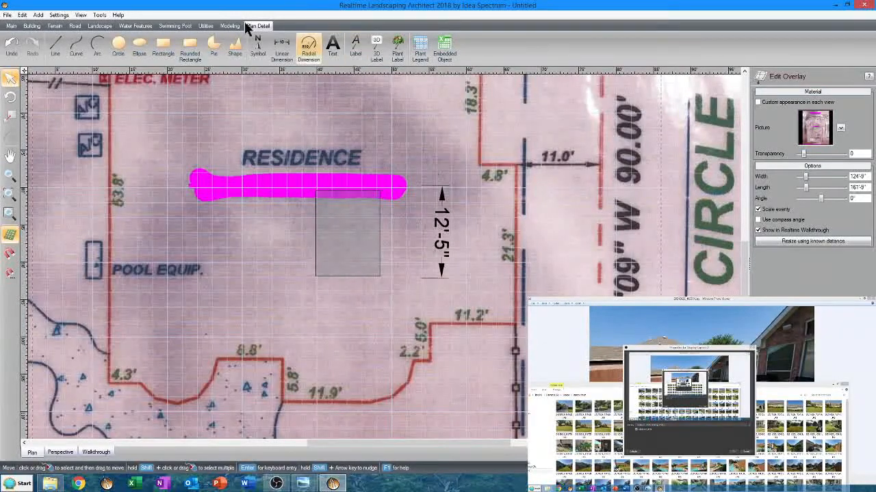
{"action": "left_click", "coordinate": [284, 53]}
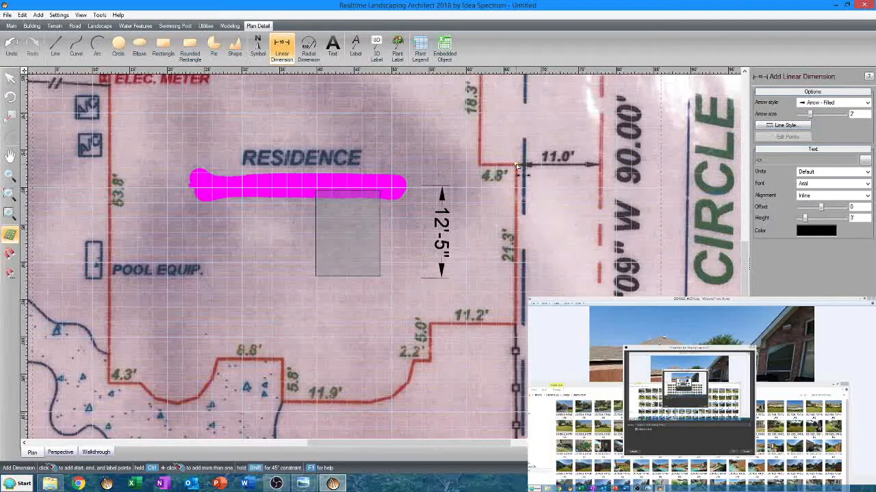
{"action": "left_click", "coordinate": [516, 166]}
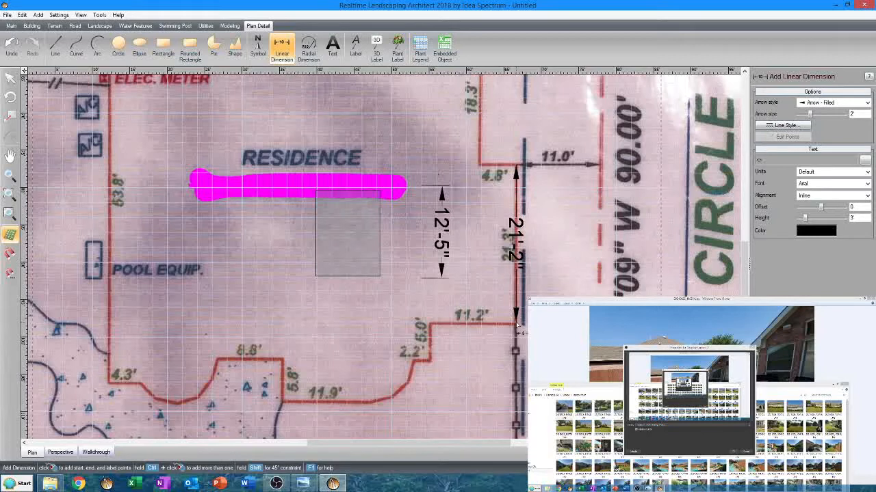
{"action": "left_click", "coordinate": [568, 273]}
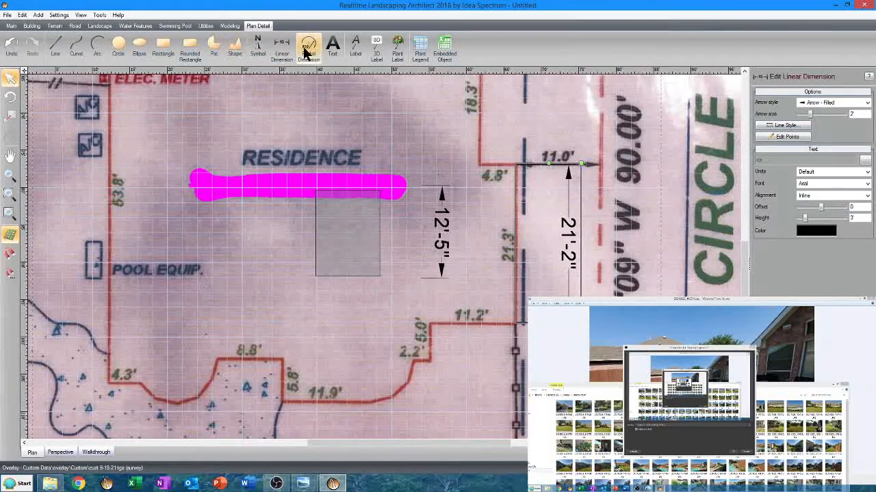
Step: Add a linear dimension along the 11.2' wall, with its label just below the wall
{"action": "left_click", "coordinate": [282, 52]}
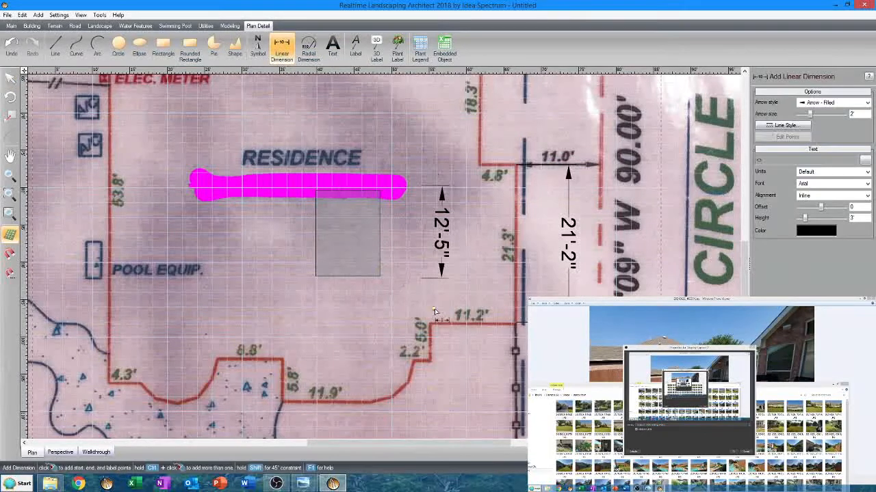
{"action": "left_click", "coordinate": [514, 324]}
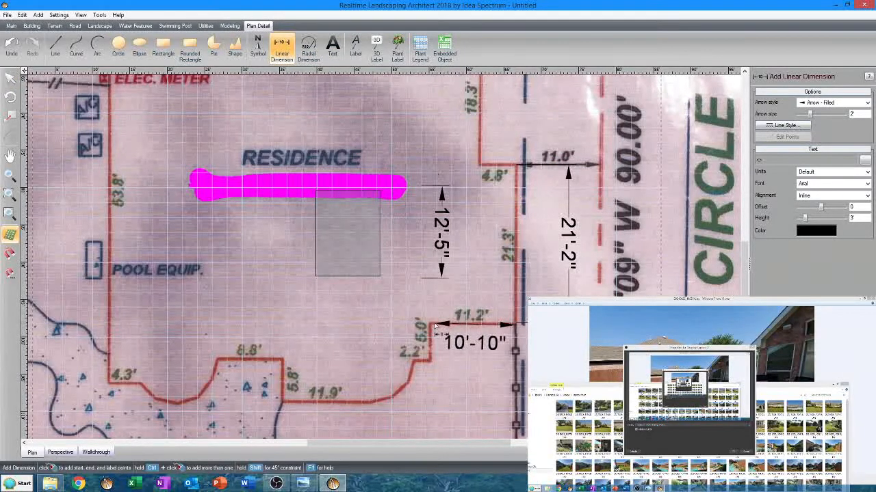
{"action": "left_click", "coordinate": [430, 325]}
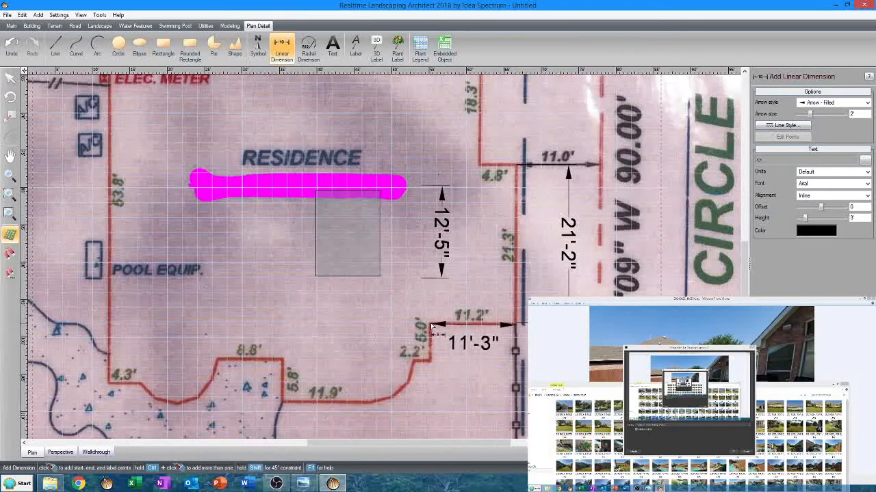
{"action": "left_click", "coordinate": [451, 342]}
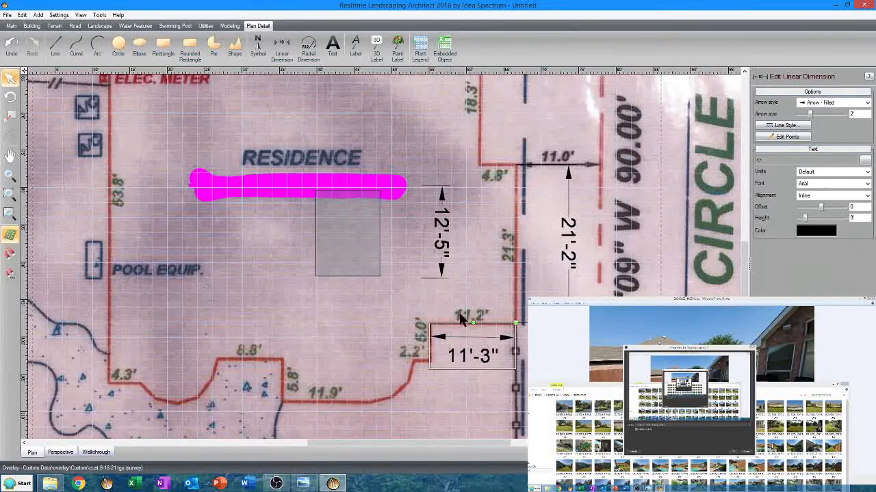
{"action": "scroll", "coordinate": [463, 312], "scroll_direction": "up", "scroll_amount": 1}
{"action": "scroll", "coordinate": [384, 256], "scroll_direction": "up", "scroll_amount": 3}
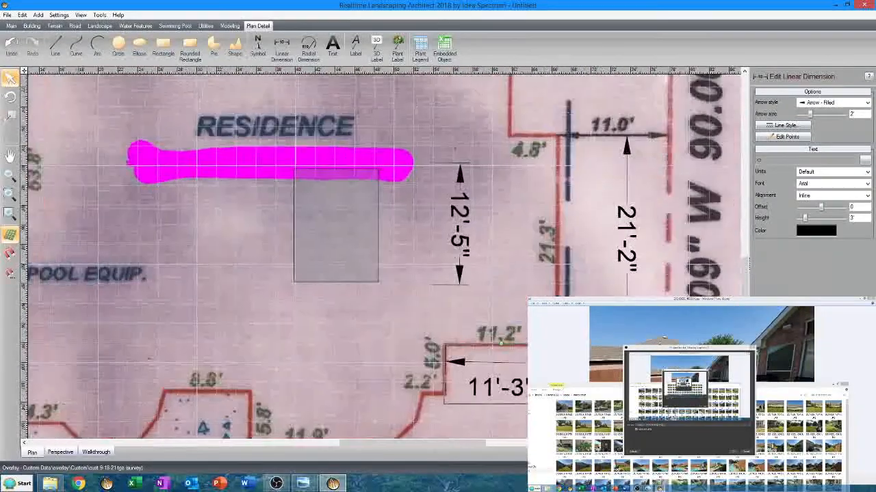
{"action": "middle_click_drag", "start_coordinate": [654, 333], "coordinate": [441, 287]}
{"action": "scroll", "coordinate": [441, 292], "scroll_direction": "down", "scroll_amount": 4}
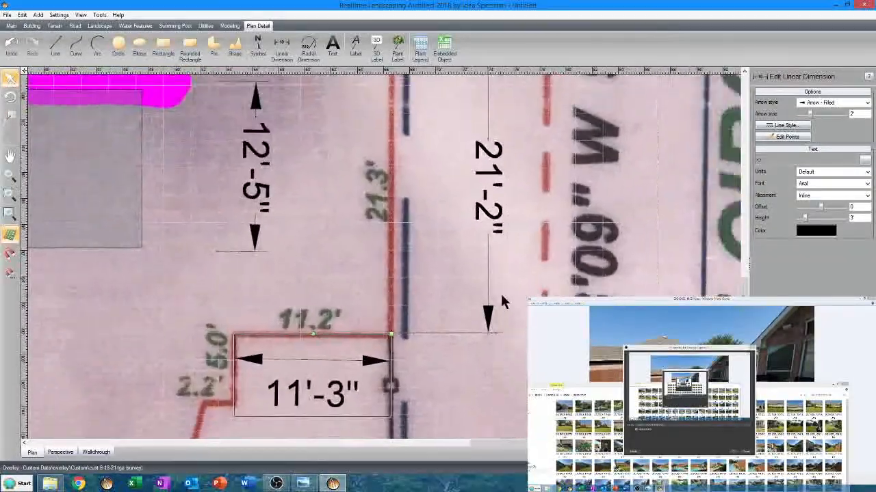
{"action": "scroll", "coordinate": [476, 309], "scroll_direction": "down", "scroll_amount": 1}
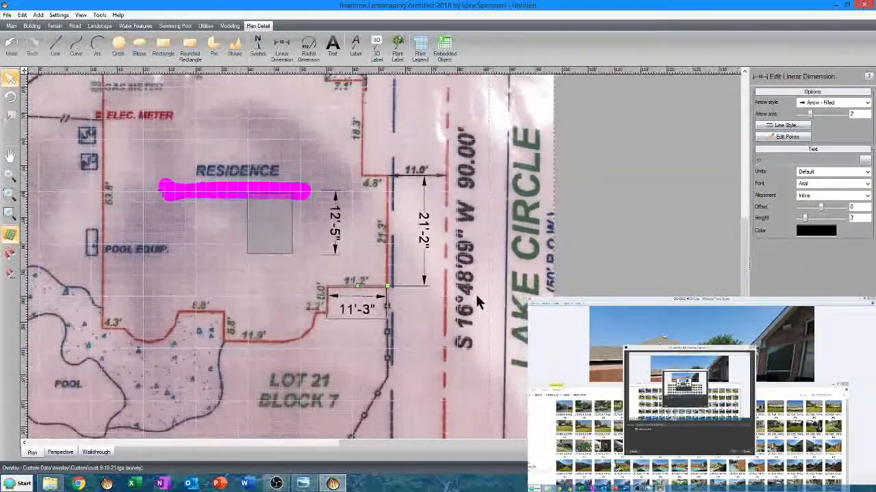
{"action": "left_click", "coordinate": [281, 49]}
{"action": "scroll", "coordinate": [278, 100], "scroll_direction": "down", "scroll_amount": 2}
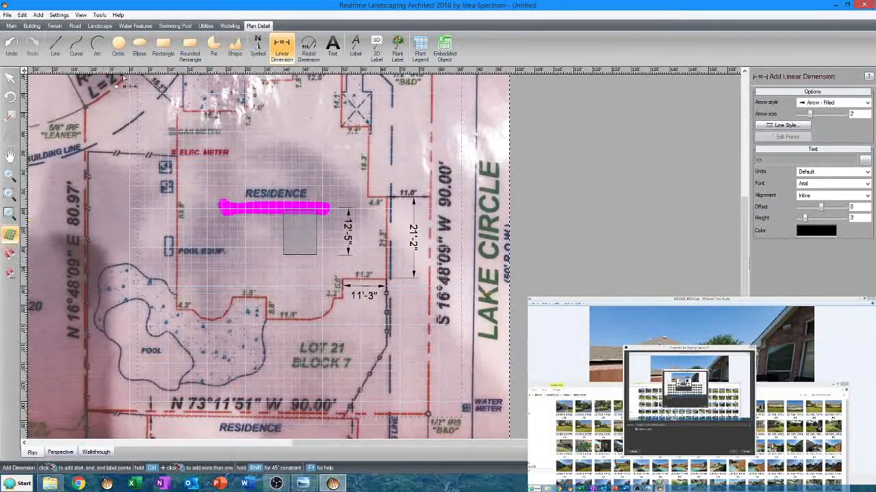
Step: Draw a rectangle of about 1329 sq ft along the inner side of the 90.00' boundary beside Lake Circle, from corner marker to corner marker
{"action": "left_click", "coordinate": [162, 50]}
{"action": "middle_click_drag", "start_coordinate": [368, 158], "coordinate": [356, 234]}
{"action": "scroll", "coordinate": [424, 157], "scroll_direction": "down", "scroll_amount": 2}
{"action": "scroll", "coordinate": [434, 148], "scroll_direction": "up", "scroll_amount": 3}
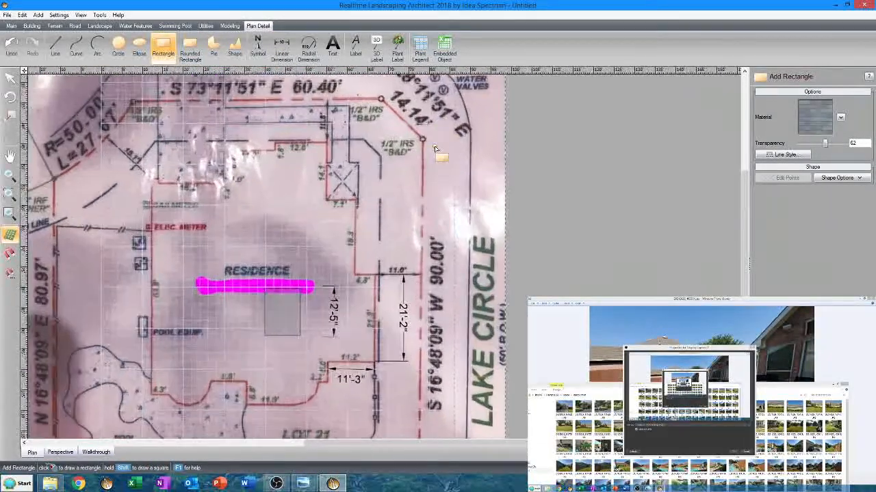
{"action": "scroll", "coordinate": [434, 148], "scroll_direction": "up", "scroll_amount": 4}
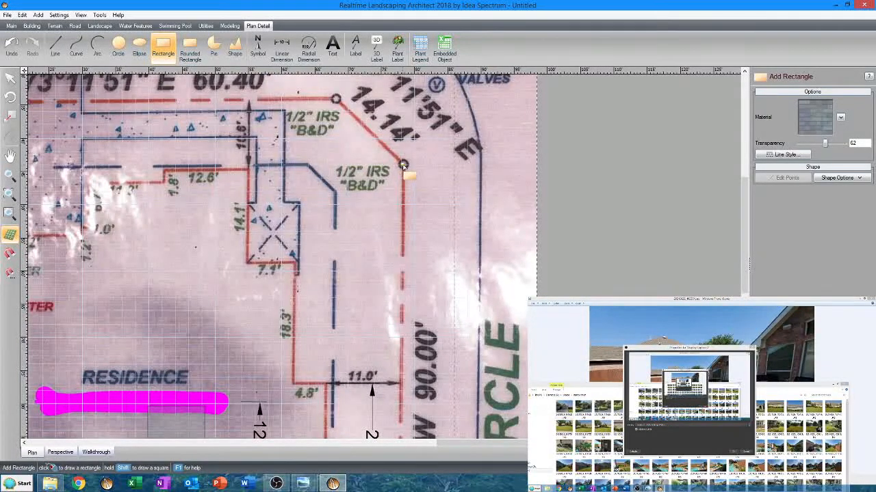
{"action": "left_click", "coordinate": [404, 164]}
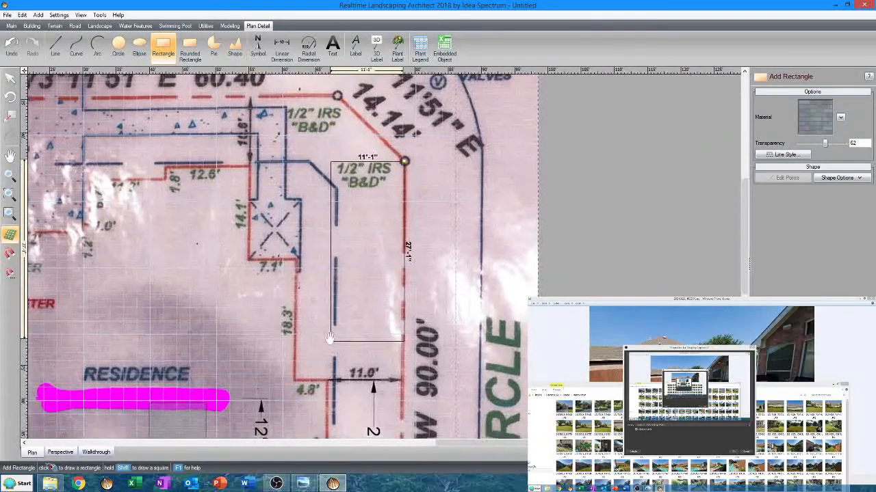
{"action": "middle_click_drag", "start_coordinate": [329, 328], "coordinate": [363, 68]}
{"action": "middle_click_drag", "start_coordinate": [329, 383], "coordinate": [351, 221]}
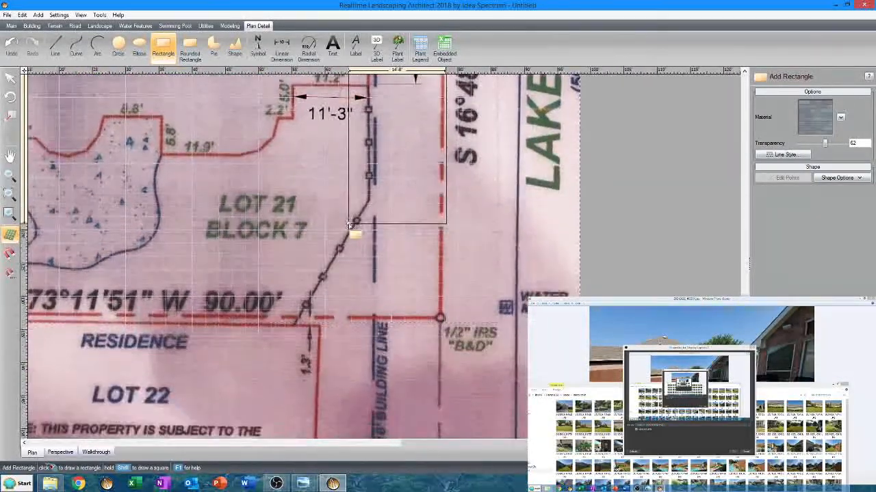
{"action": "left_click", "coordinate": [347, 319]}
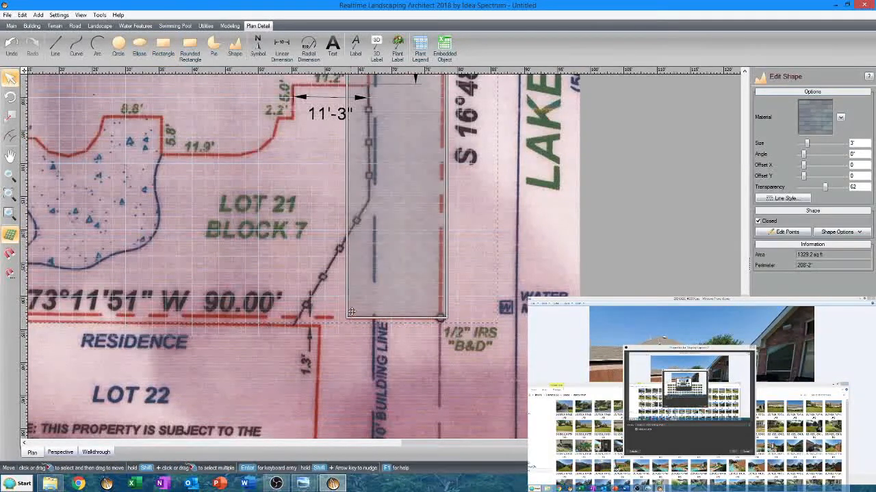
Step: Check the long side of the boundary rectangle by showing its point-editing dimensions, and exit point editing
{"action": "middle_click_drag", "start_coordinate": [420, 244], "coordinate": [402, 438]}
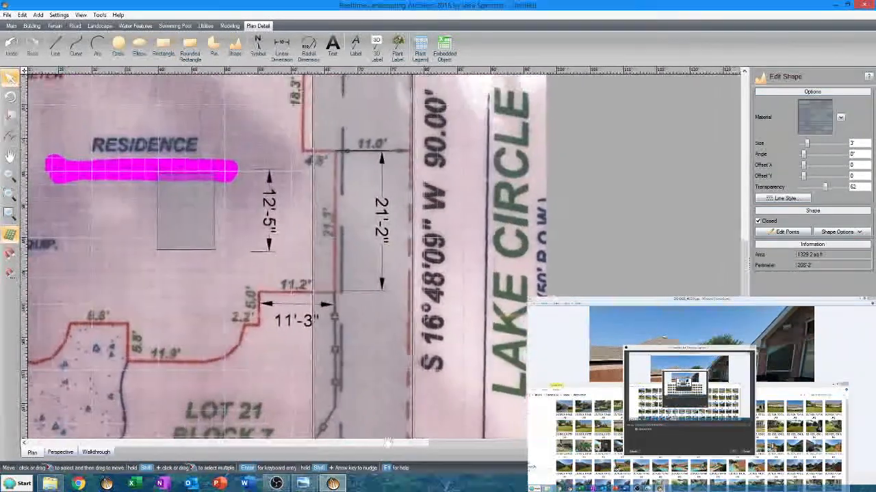
{"action": "left_click", "coordinate": [787, 233]}
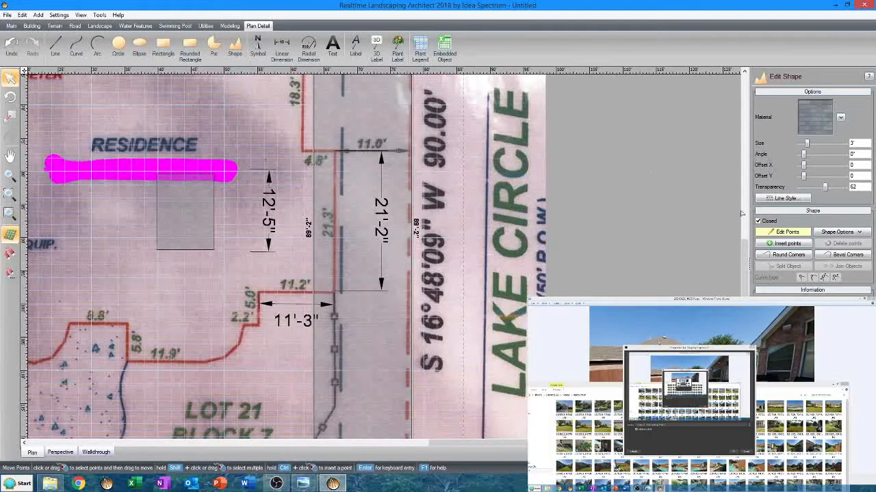
{"action": "left_click", "coordinate": [760, 234]}
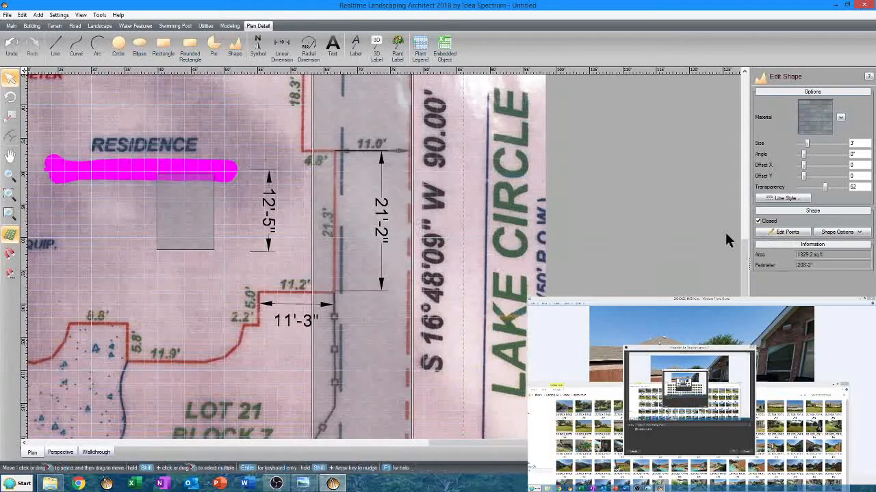
Step: Select the survey overlay, try angles of 5° and -5°, and set its angle to 0.5° to align the boundary with the rectangle
{"action": "left_click", "coordinate": [444, 296]}
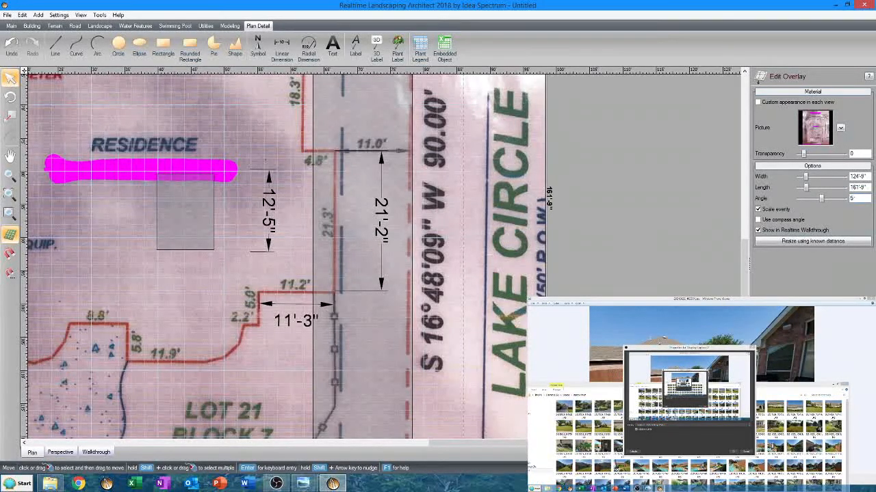
{"action": "key", "text": "Return"}
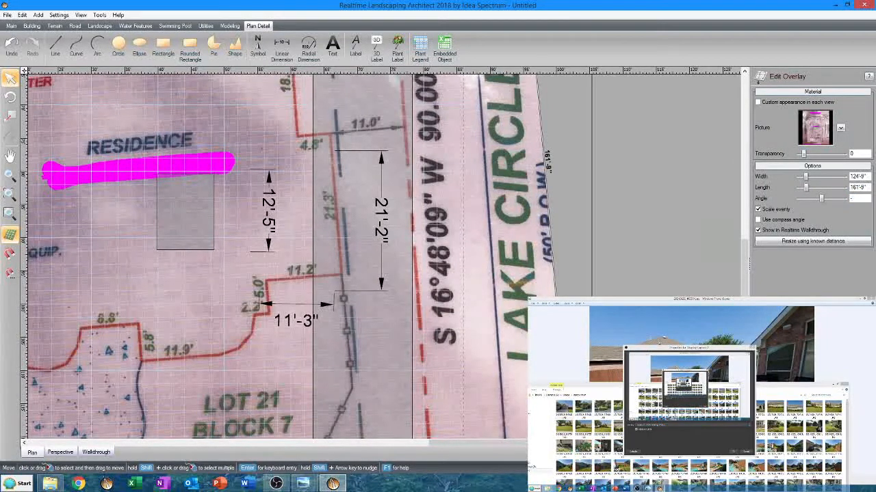
{"action": "key", "text": "Return"}
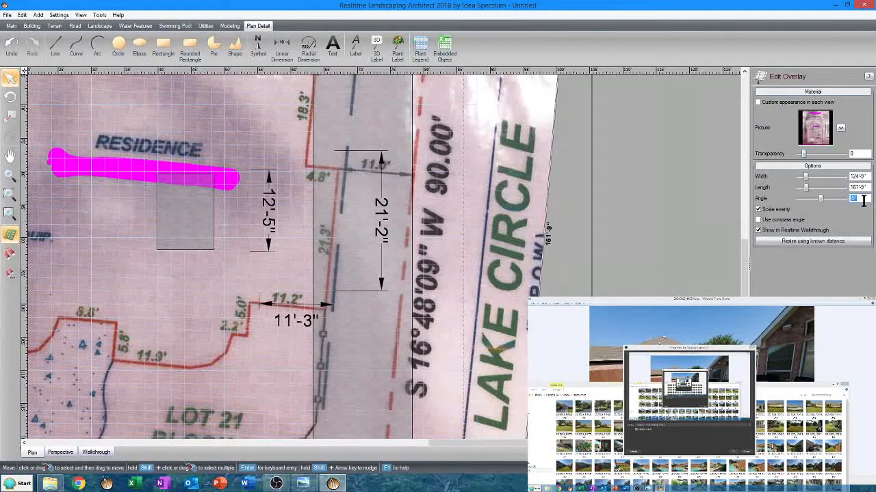
{"action": "type", "text": "-.5"}
{"action": "key", "text": "Return"}
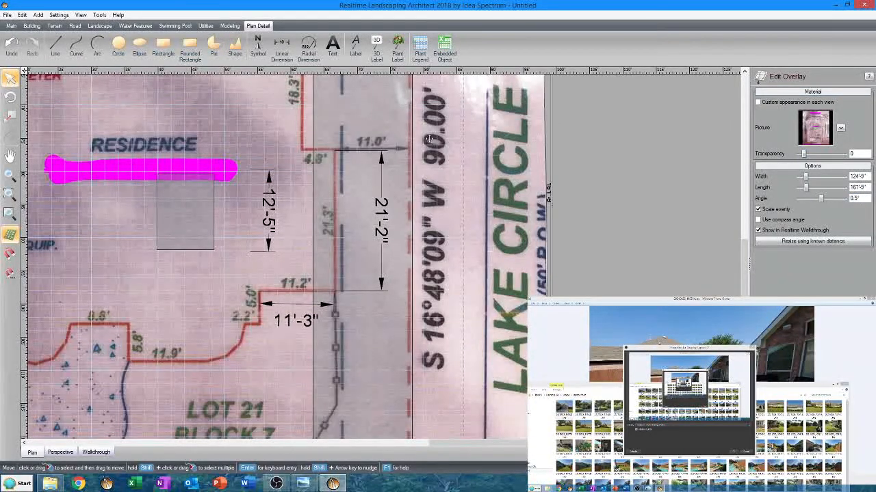
Step: Turn off even scaling for the survey overlay and increase its width alone to 126'-1"
{"action": "mouse_move", "coordinate": [429, 139]}
{"action": "middle_mouse_down"}
{"action": "mouse_move", "coordinate": [429, 253]}
{"action": "mouse_move", "coordinate": [438, 193]}
{"action": "middle_mouse_up"}
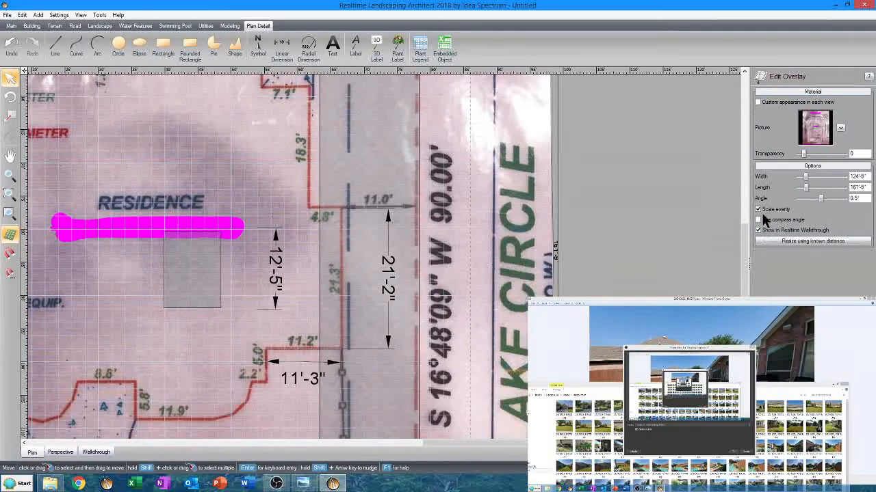
{"action": "left_click", "coordinate": [841, 176]}
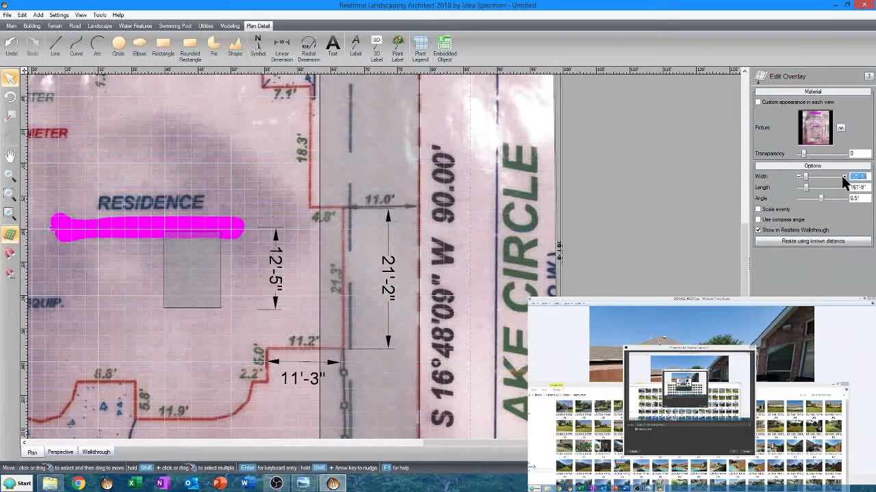
{"action": "left_click", "coordinate": [842, 176]}
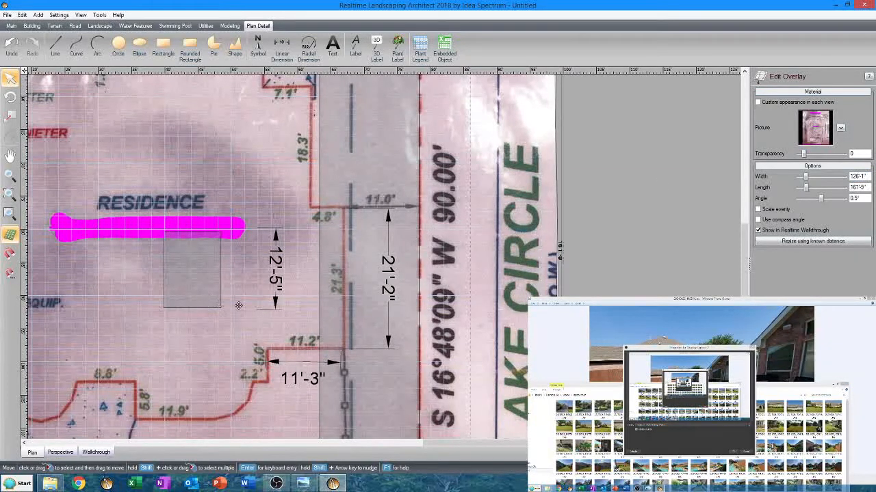
Step: Measure the 11.2' wall segment of the residence with a linear dimension labelled just below it
{"action": "left_click", "coordinate": [288, 51]}
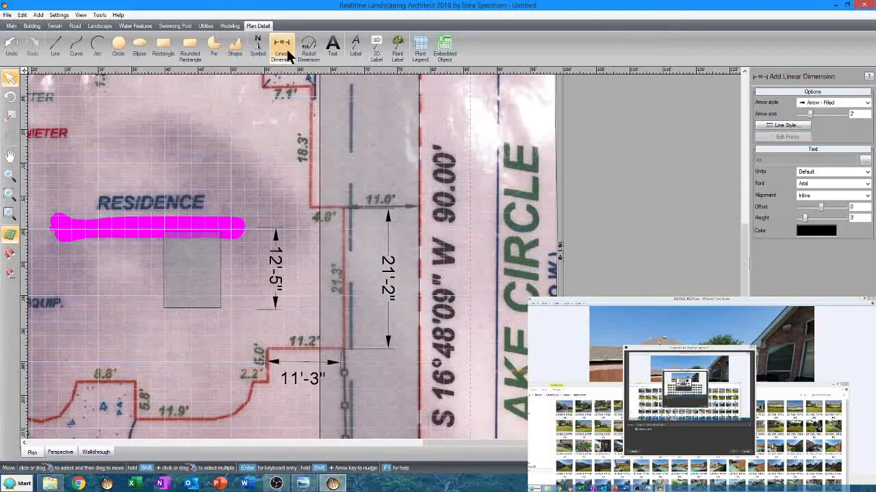
{"action": "left_click", "coordinate": [345, 351]}
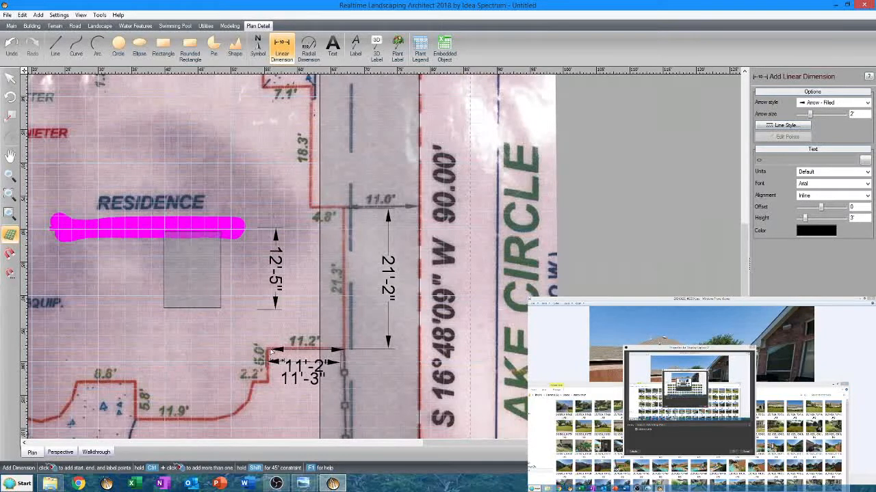
{"action": "left_click", "coordinate": [272, 351]}
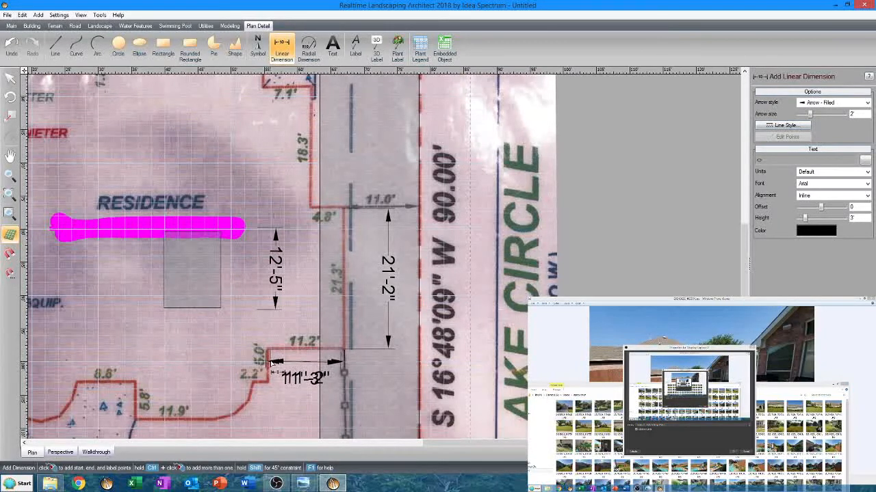
{"action": "left_click", "coordinate": [276, 358]}
Step: Select the survey overlay and reduce its width alone to 124'-9"
{"action": "left_click", "coordinate": [494, 265]}
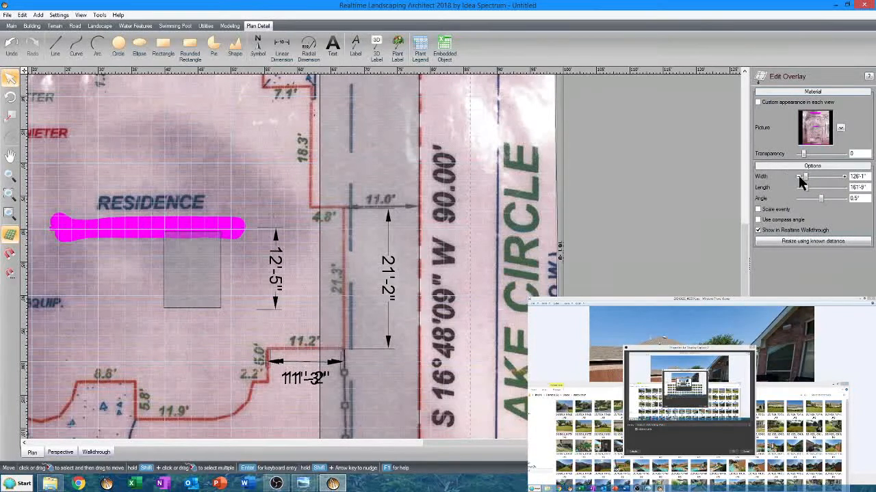
{"action": "left_click", "coordinate": [799, 177]}
{"action": "left_click", "coordinate": [799, 176]}
{"action": "left_click", "coordinate": [799, 176]}
{"action": "left_click", "coordinate": [799, 177]}
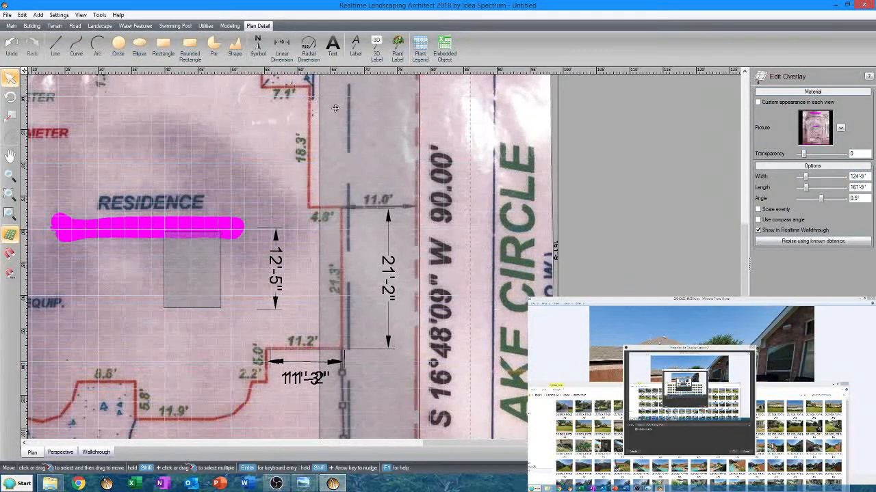
Step: Measure the 11.2' wall segment again with another linear dimension, placing its label above the wall
{"action": "left_click", "coordinate": [282, 44]}
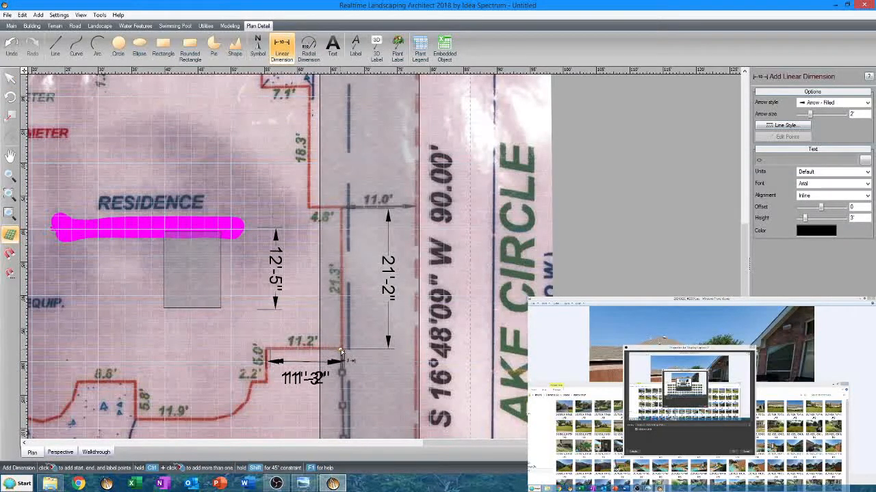
{"action": "left_click", "coordinate": [342, 351]}
{"action": "left_click", "coordinate": [268, 352]}
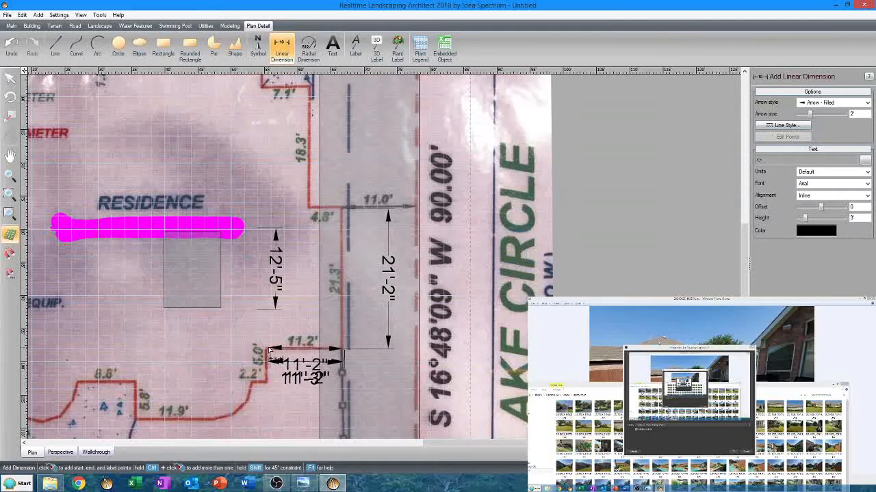
{"action": "left_click", "coordinate": [274, 304]}
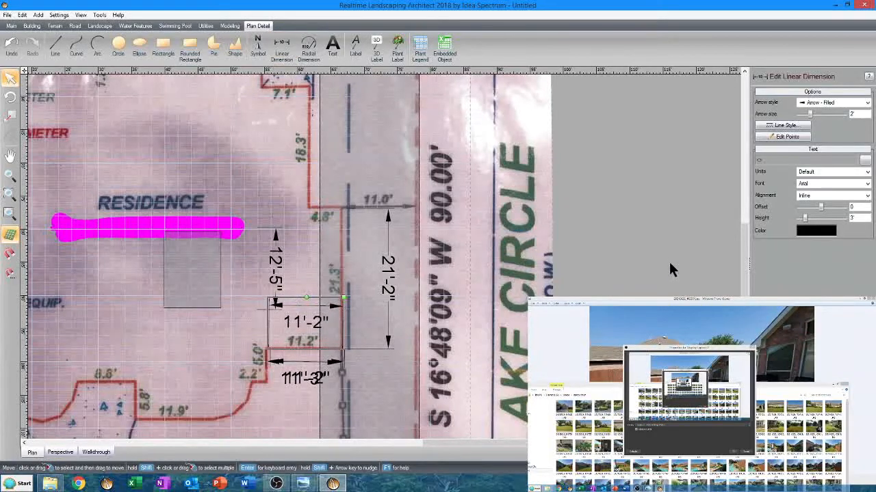
Step: Reselect the survey overlay and reduce its width further to 123'-9"
{"action": "left_click", "coordinate": [511, 308]}
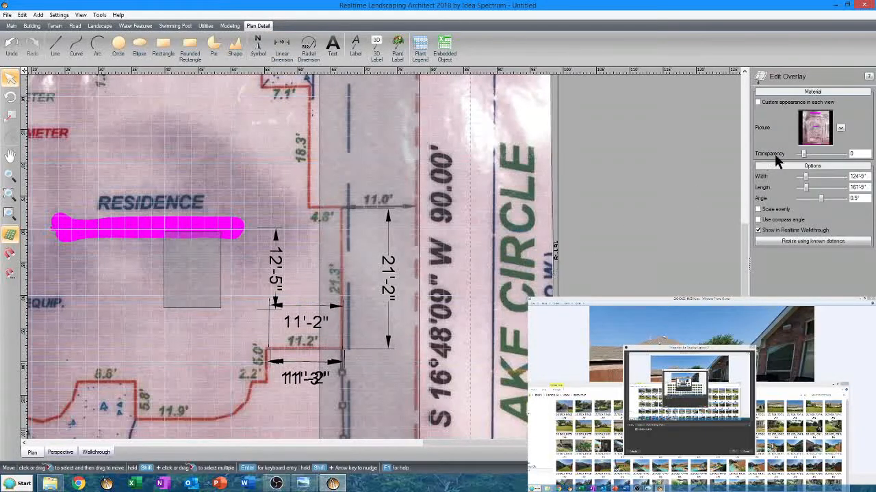
{"action": "left_click", "coordinate": [800, 179]}
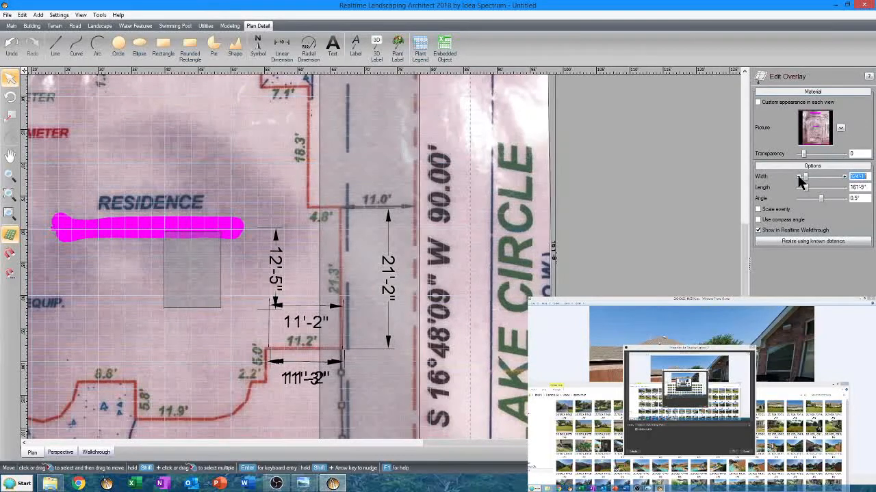
{"action": "scroll", "coordinate": [199, 154], "scroll_direction": "down", "scroll_amount": 5}
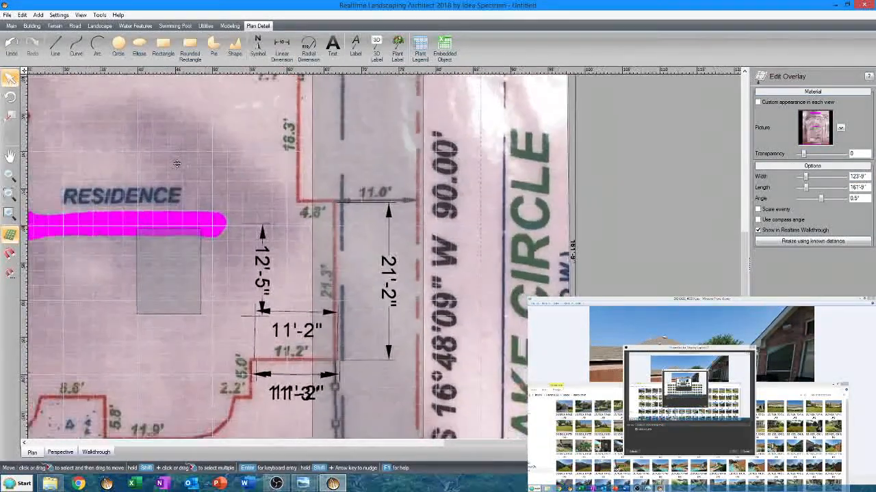
{"action": "scroll", "coordinate": [169, 213], "scroll_direction": "down", "scroll_amount": 2}
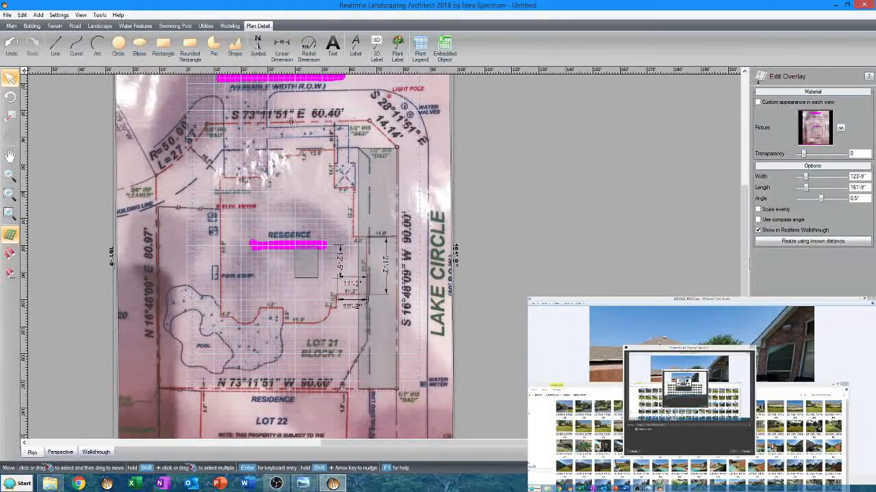
Step: Undo a trial move of the survey overlay, and delete all the drawn rectangles and linear dimensions together
{"action": "left_click_drag", "start_coordinate": [274, 114], "coordinate": [313, 167]}
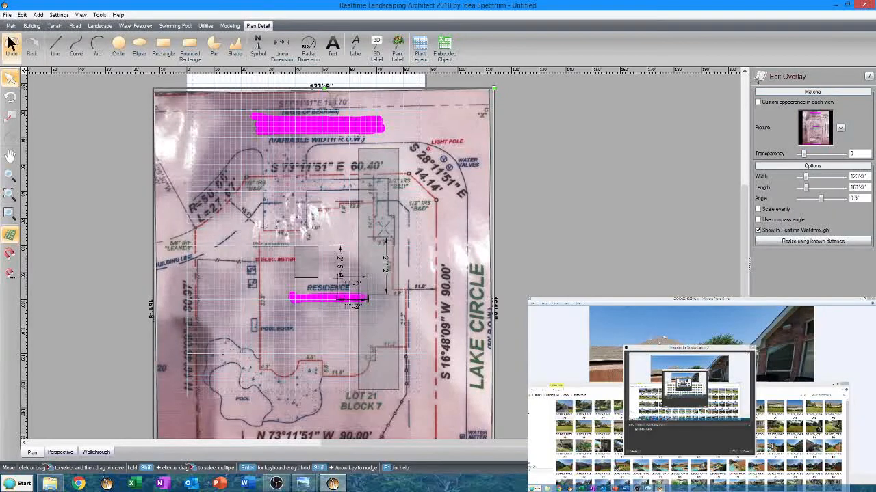
{"action": "left_click", "coordinate": [11, 43]}
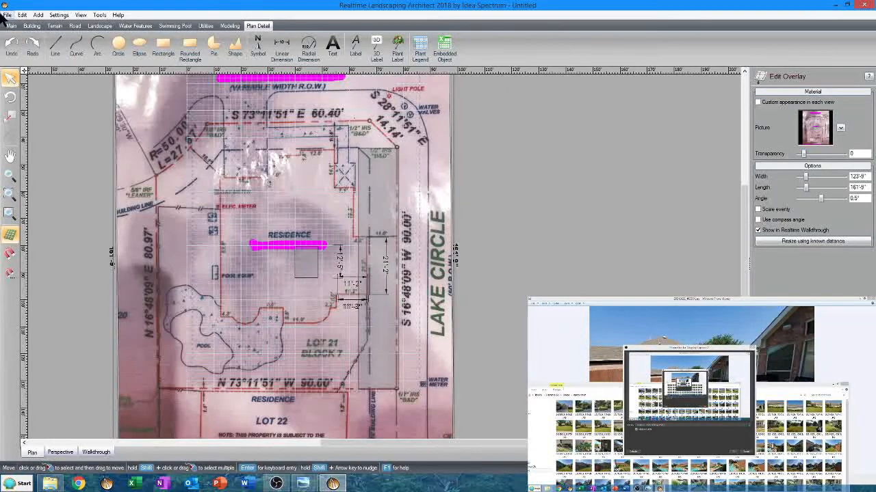
{"action": "left_click", "coordinate": [362, 175]}
{"action": "left_click_drag", "start_coordinate": [76, 84], "coordinate": [512, 454]}
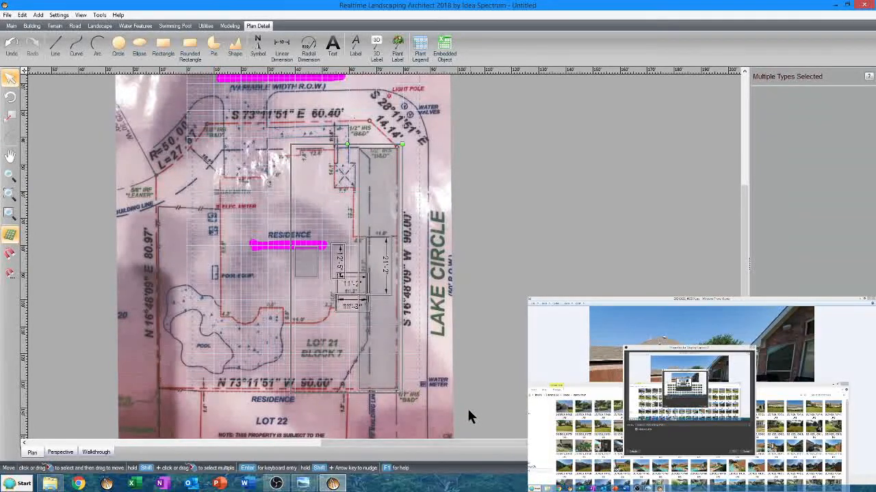
{"action": "key", "text": "Delete"}
Step: Set the survey overlay's transparency to 52 and move the overlay so the lot lies roughly over the drawing page
{"action": "left_click", "coordinate": [343, 236]}
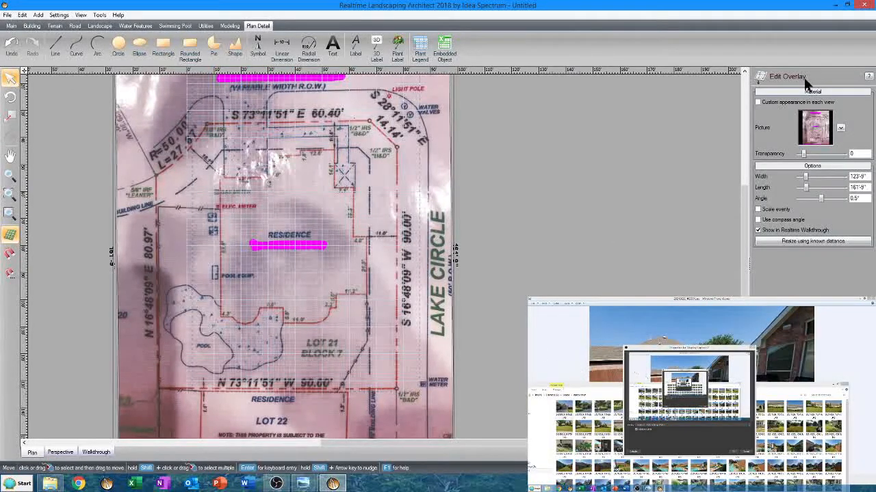
{"action": "left_click", "coordinate": [821, 154]}
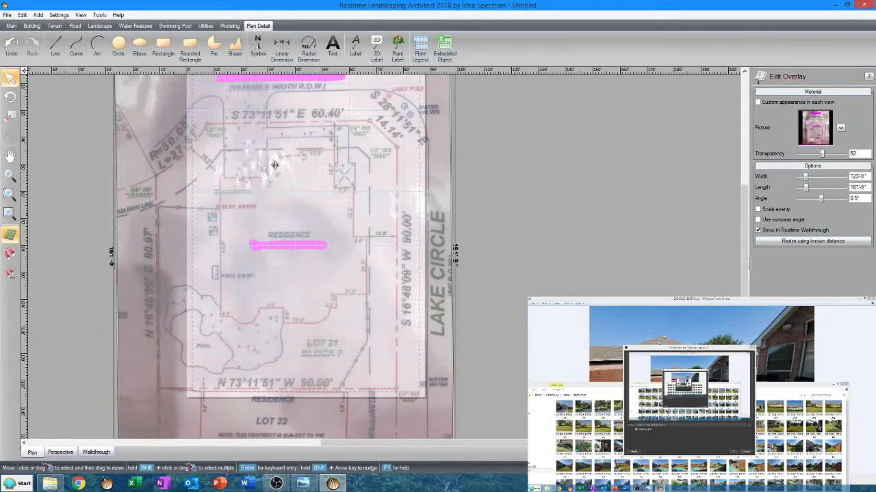
{"action": "left_click_drag", "start_coordinate": [293, 165], "coordinate": [309, 140]}
{"action": "left_click_drag", "start_coordinate": [305, 175], "coordinate": [318, 162]}
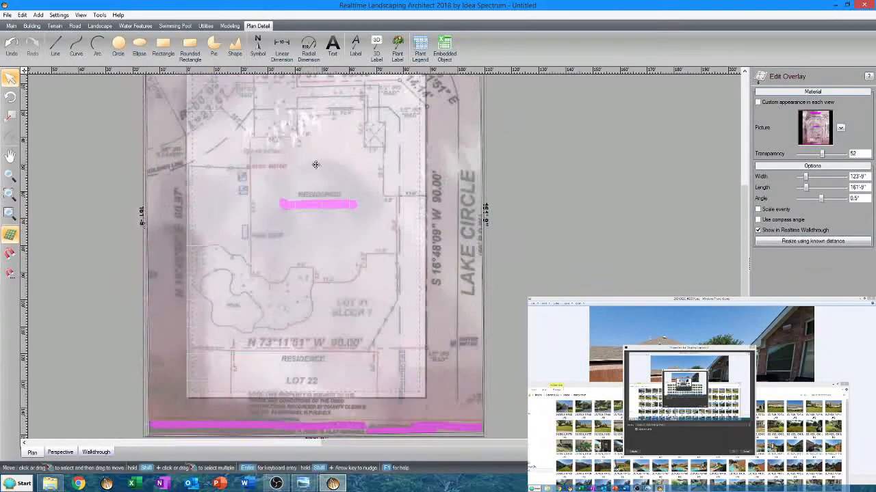
{"action": "mouse_move", "coordinate": [304, 199]}
{"action": "left_mouse_down"}
{"action": "mouse_move", "coordinate": [307, 178]}
{"action": "mouse_move", "coordinate": [305, 262]}
{"action": "left_mouse_up"}
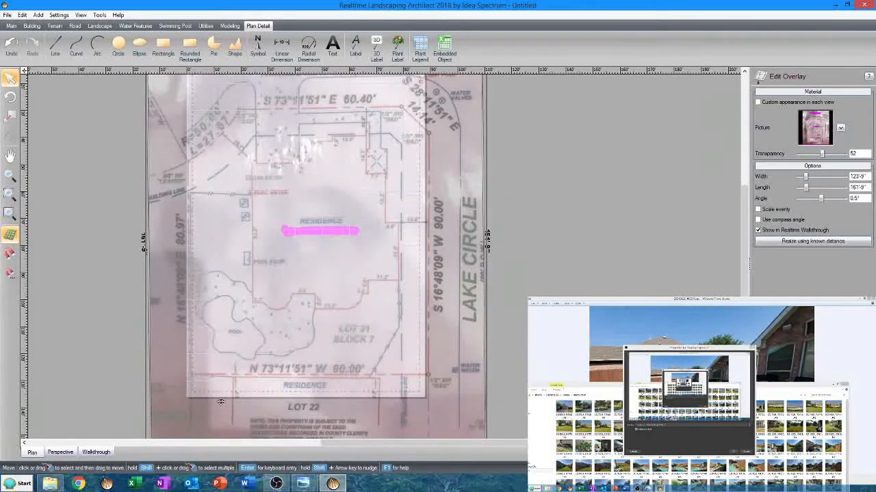
Step: Fine-position the survey overlay so the lot's boundary corner near the pool sits just inside the page's margin corner
{"action": "scroll", "coordinate": [237, 334], "scroll_direction": "down", "scroll_amount": 1}
{"action": "middle_click_drag", "start_coordinate": [238, 334], "coordinate": [237, 286]}
{"action": "scroll", "coordinate": [233, 325], "scroll_direction": "down", "scroll_amount": 1}
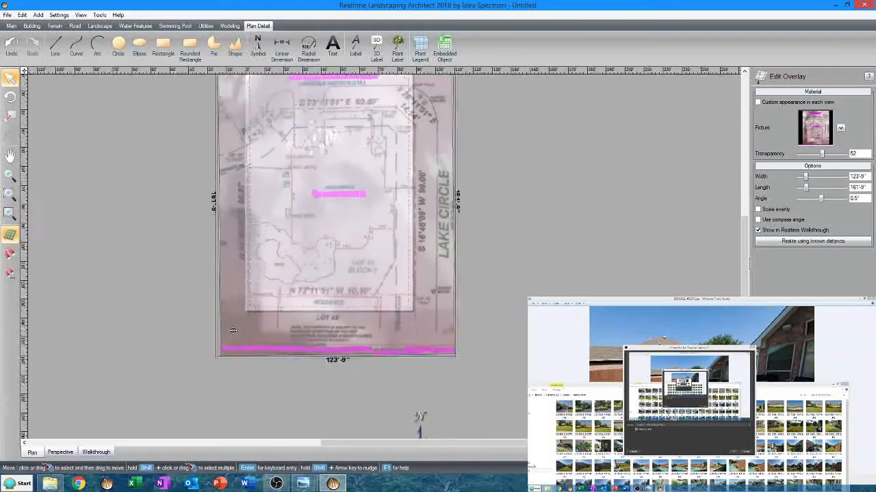
{"action": "scroll", "coordinate": [232, 324], "scroll_direction": "up", "scroll_amount": 1}
{"action": "scroll", "coordinate": [233, 323], "scroll_direction": "up", "scroll_amount": 5}
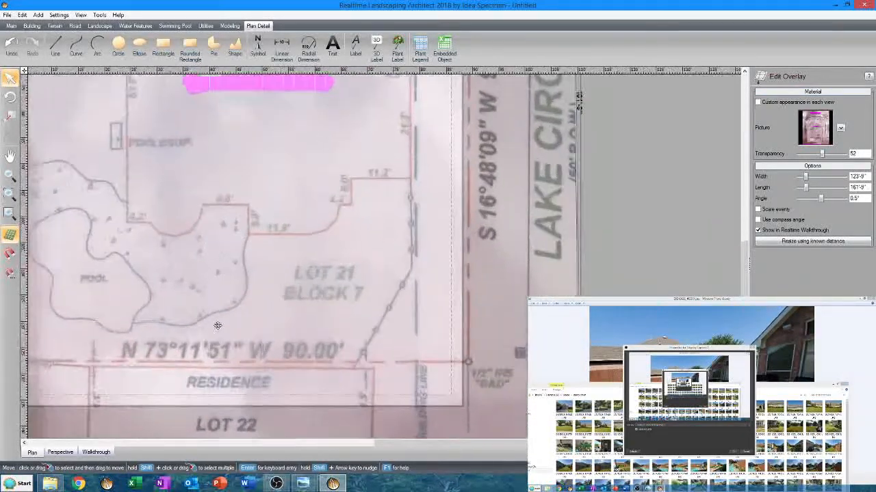
{"action": "middle_click_drag", "start_coordinate": [256, 283], "coordinate": [490, 182]}
{"action": "left_click_drag", "start_coordinate": [199, 214], "coordinate": [278, 202]}
{"action": "left_click_drag", "start_coordinate": [277, 275], "coordinate": [242, 302]}
{"action": "left_click_drag", "start_coordinate": [267, 269], "coordinate": [249, 290]}
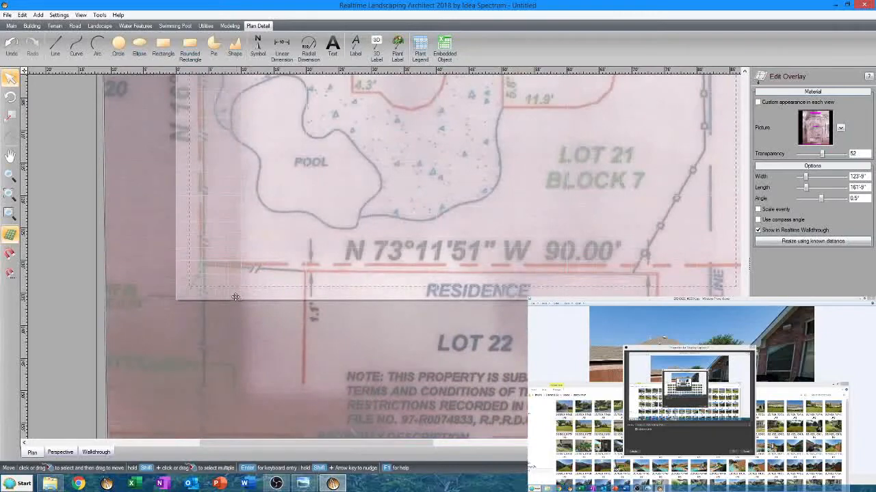
{"action": "scroll", "coordinate": [190, 263], "scroll_direction": "down", "scroll_amount": 1}
{"action": "scroll", "coordinate": [186, 259], "scroll_direction": "up", "scroll_amount": 8}
{"action": "middle_click_drag", "start_coordinate": [195, 251], "coordinate": [390, 249]}
{"action": "scroll", "coordinate": [288, 249], "scroll_direction": "up", "scroll_amount": 2}
{"action": "left_click_drag", "start_coordinate": [263, 252], "coordinate": [256, 282]}
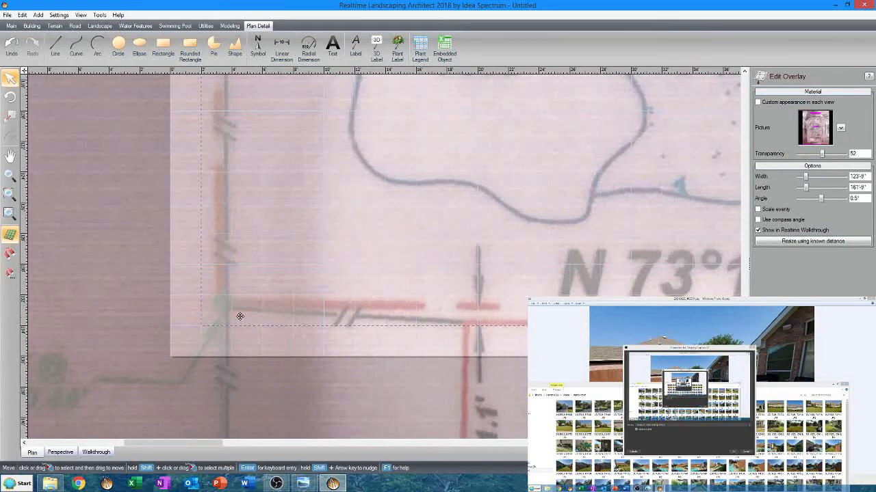
Step: Examine how the lot boundaries fit within the page along the rear line, the Lake Circle side and the street side
{"action": "scroll", "coordinate": [344, 280], "scroll_direction": "down", "scroll_amount": 3}
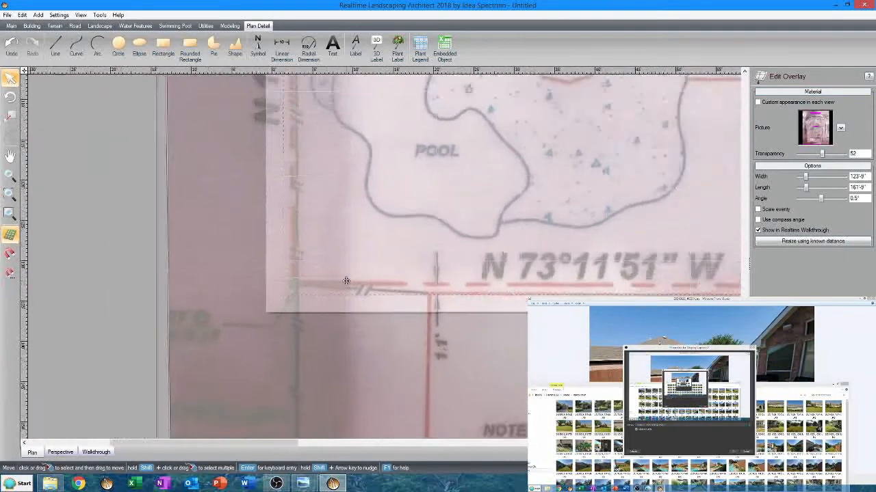
{"action": "scroll", "coordinate": [347, 281], "scroll_direction": "down", "scroll_amount": 1}
{"action": "middle_click_drag", "start_coordinate": [342, 280], "coordinate": [18, 282]}
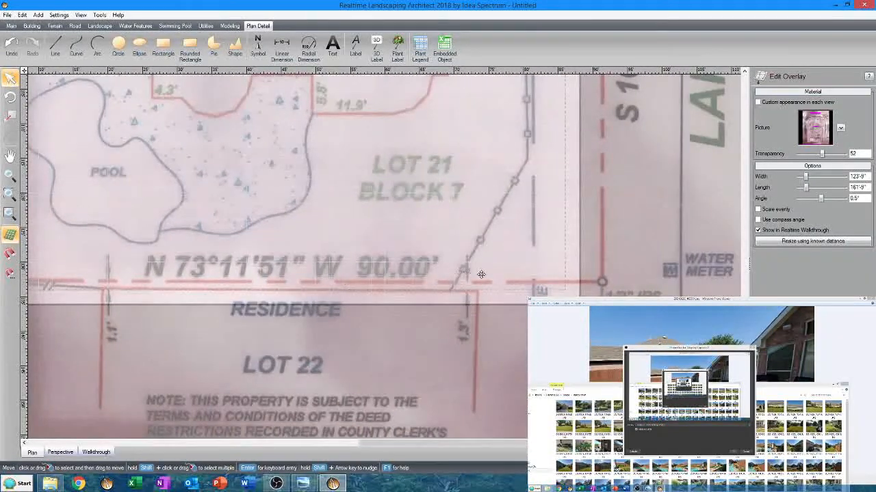
{"action": "scroll", "coordinate": [489, 275], "scroll_direction": "down", "scroll_amount": 2}
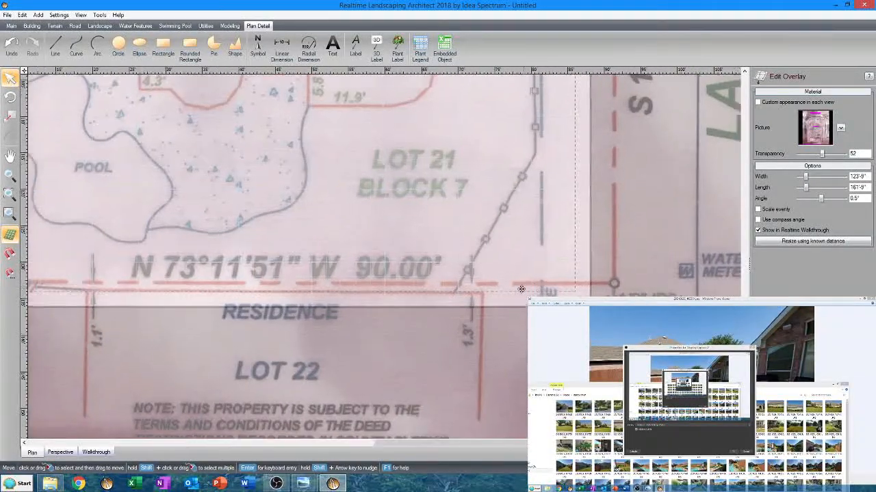
{"action": "scroll", "coordinate": [491, 268], "scroll_direction": "down", "scroll_amount": 4}
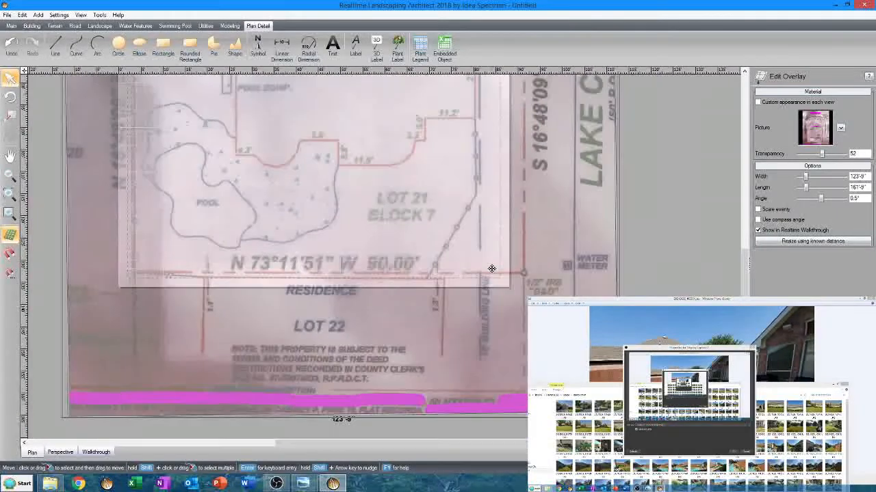
{"action": "middle_click_drag", "start_coordinate": [469, 317], "coordinate": [475, 344]}
{"action": "scroll", "coordinate": [474, 344], "scroll_direction": "up", "scroll_amount": 1}
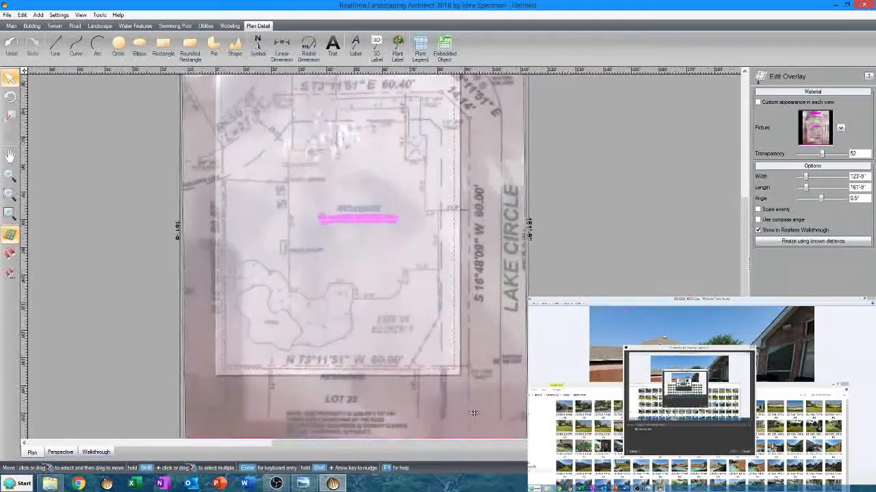
{"action": "middle_click_drag", "start_coordinate": [363, 283], "coordinate": [372, 381]}
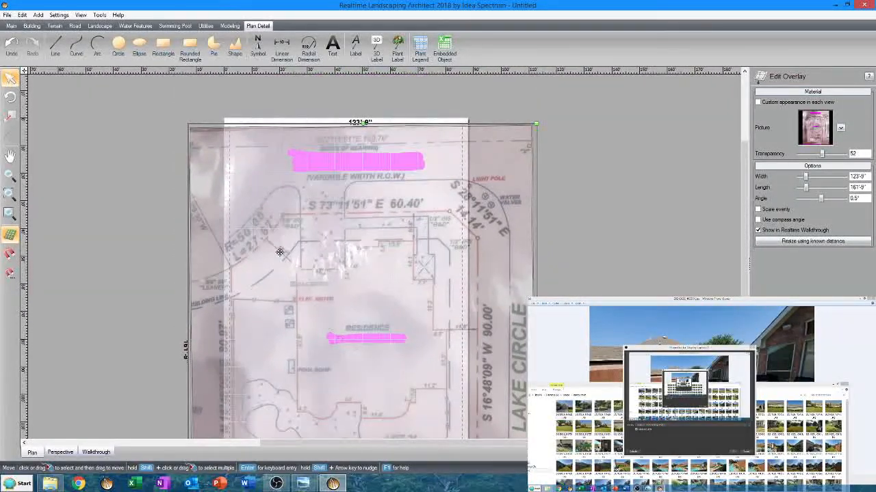
{"action": "scroll", "coordinate": [251, 116], "scroll_direction": "up", "scroll_amount": 3}
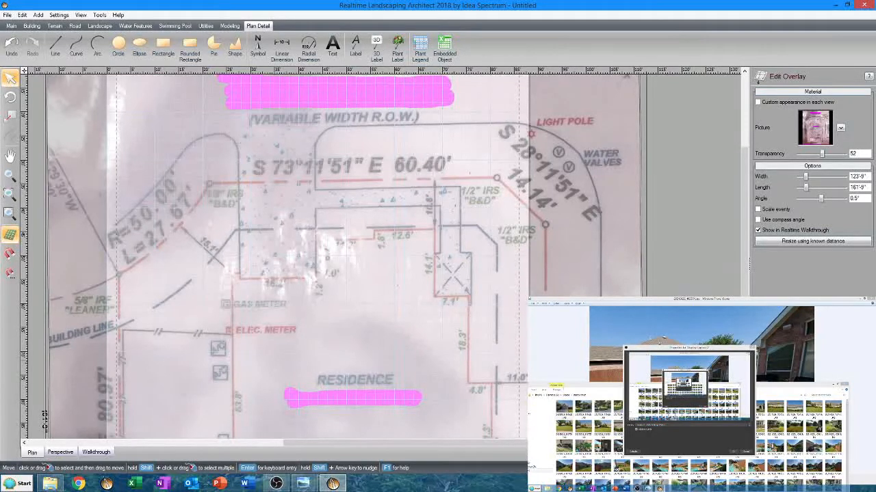
{"action": "middle_click_drag", "start_coordinate": [561, 343], "coordinate": [562, 163]}
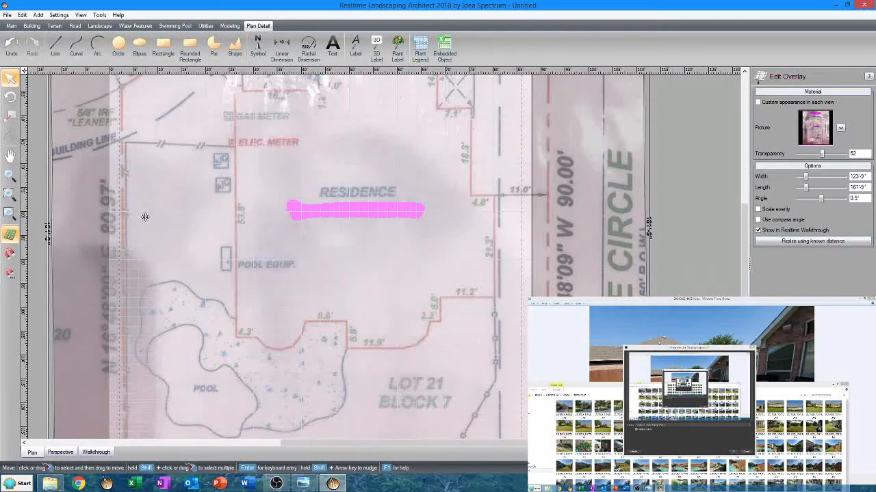
Step: Set the page's print scale to 1" = 10' and its drawing size to Ledger (11 x 17 in.)
{"action": "left_click", "coordinate": [7, 15]}
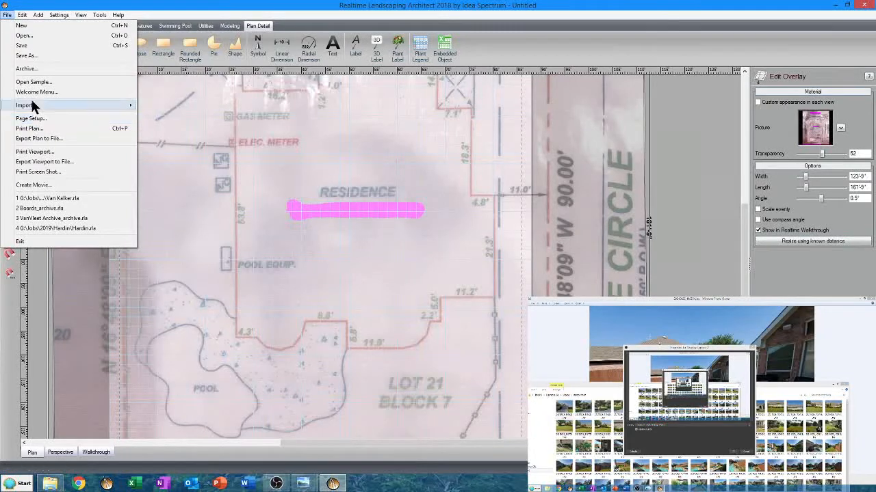
{"action": "mouse_move", "coordinate": [35, 107]}
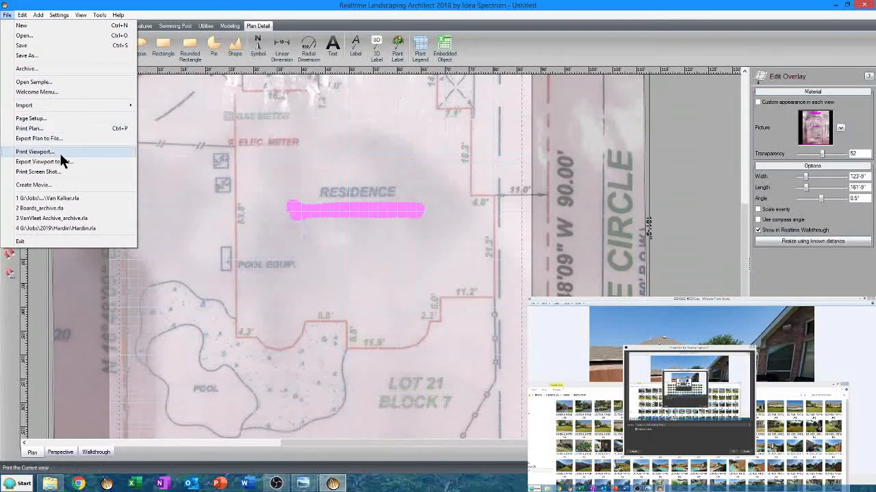
{"action": "left_click", "coordinate": [53, 119]}
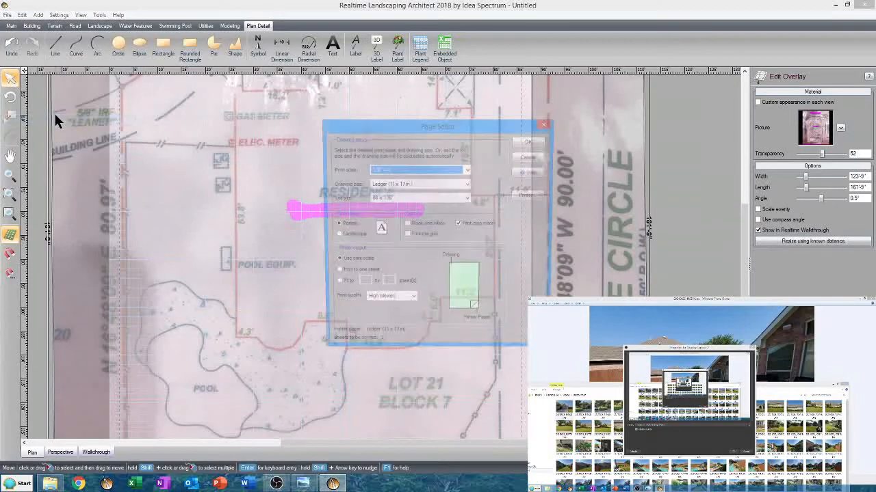
{"action": "left_click", "coordinate": [381, 173]}
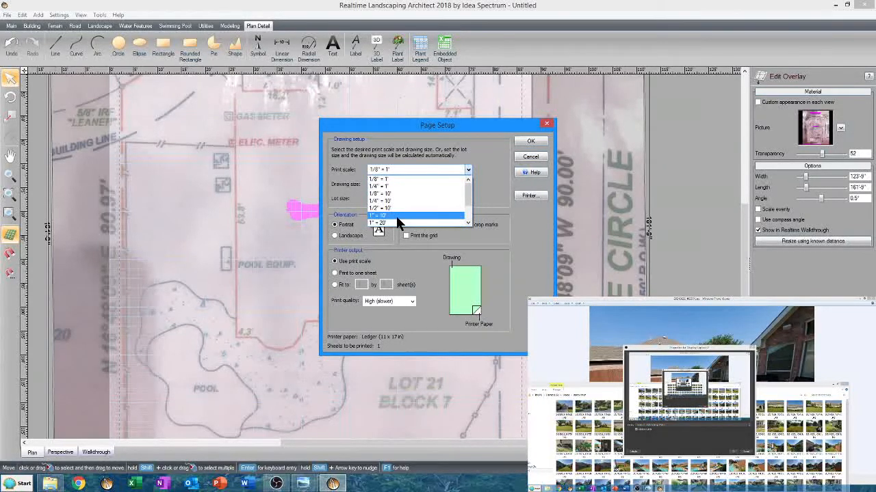
{"action": "left_click", "coordinate": [396, 216]}
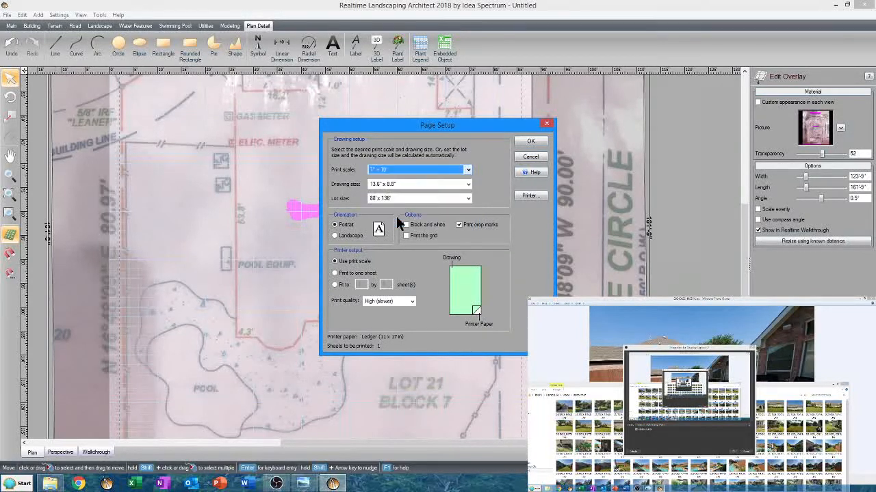
{"action": "left_click", "coordinate": [414, 185]}
{"action": "scroll", "coordinate": [417, 214], "scroll_direction": "down", "scroll_amount": 2}
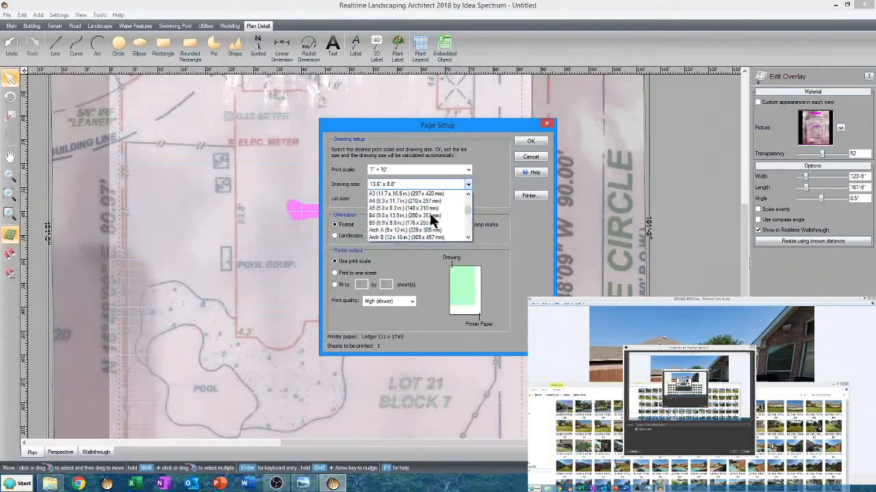
{"action": "scroll", "coordinate": [395, 216], "scroll_direction": "up", "scroll_amount": 2}
{"action": "left_click", "coordinate": [392, 212]}
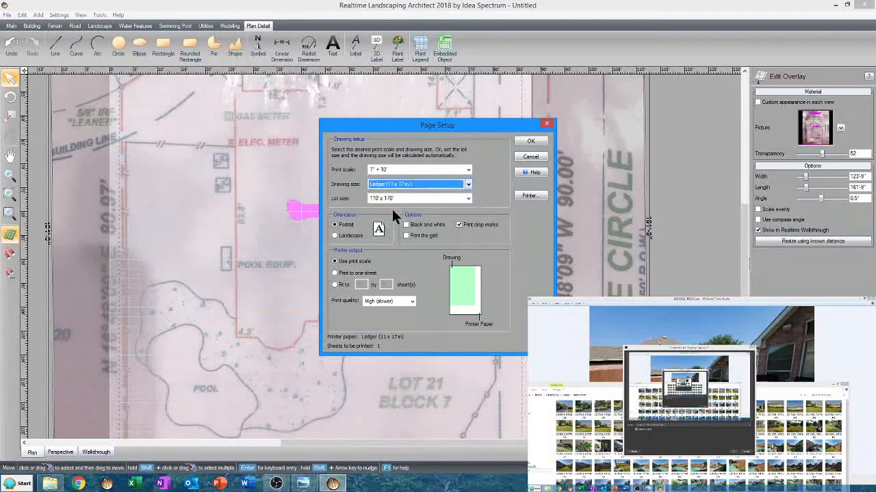
{"action": "left_click", "coordinate": [530, 141]}
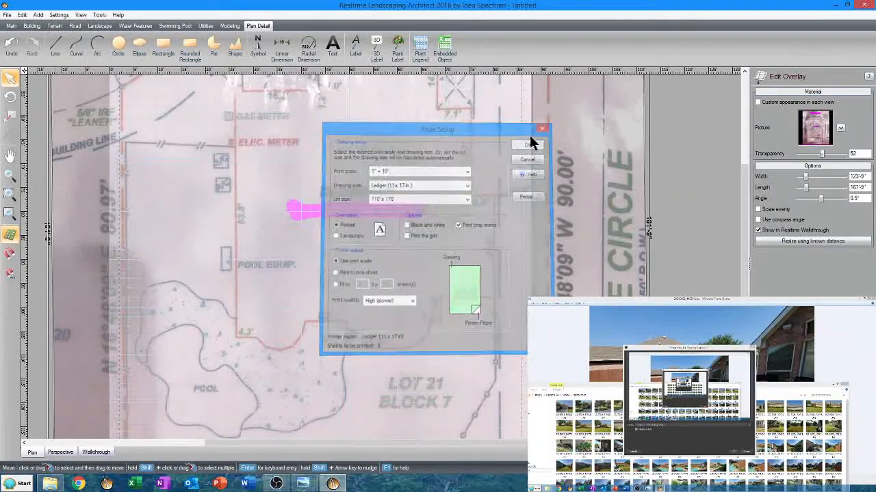
Step: Reposition the survey overlay on the enlarged page so the whole lot sits centred inside the margins
{"action": "scroll", "coordinate": [424, 200], "scroll_direction": "down", "scroll_amount": 1}
{"action": "scroll", "coordinate": [424, 199], "scroll_direction": "up", "scroll_amount": 3}
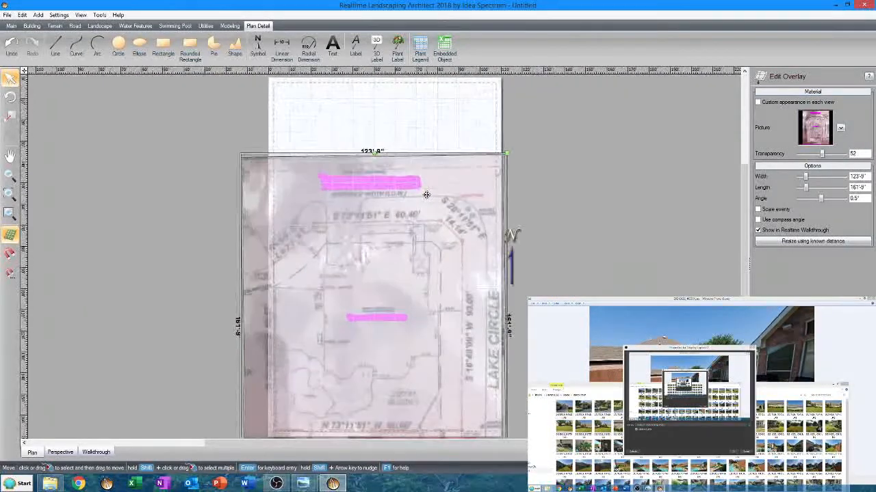
{"action": "left_click_drag", "start_coordinate": [424, 201], "coordinate": [451, 217]}
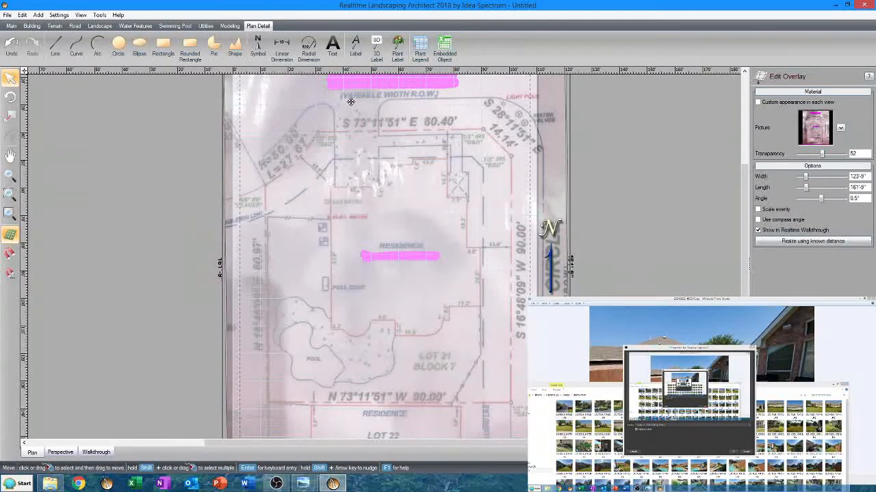
{"action": "scroll", "coordinate": [388, 223], "scroll_direction": "down", "scroll_amount": 1}
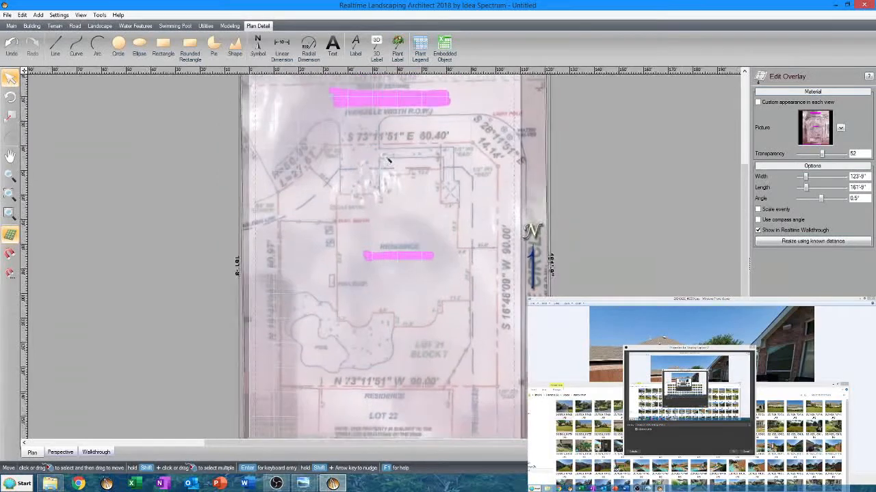
{"action": "middle_click_drag", "start_coordinate": [416, 260], "coordinate": [420, 177]}
{"action": "scroll", "coordinate": [420, 179], "scroll_direction": "up", "scroll_amount": 1}
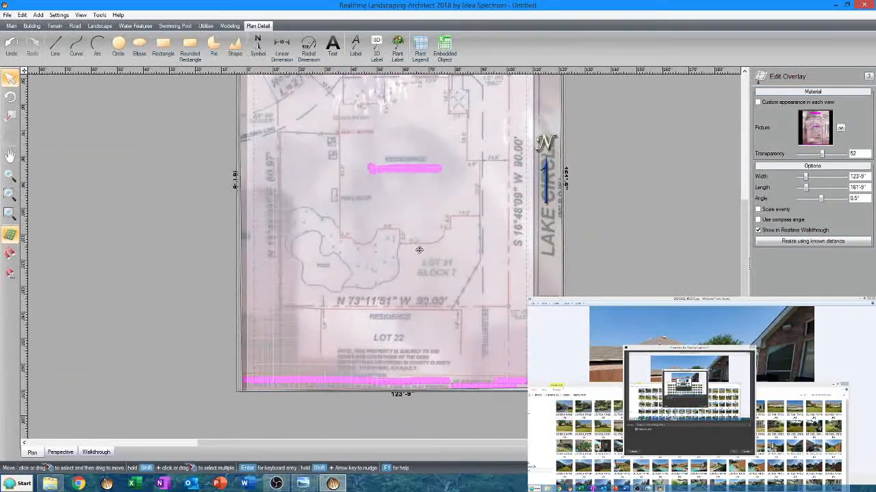
{"action": "scroll", "coordinate": [362, 342], "scroll_direction": "up", "scroll_amount": 1}
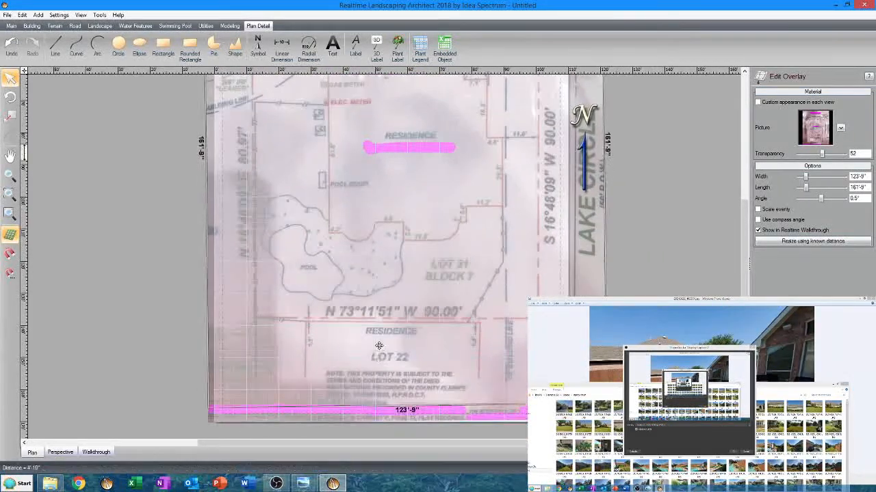
{"action": "mouse_move", "coordinate": [380, 362]}
{"action": "middle_mouse_down"}
{"action": "mouse_move", "coordinate": [378, 343]}
{"action": "mouse_move", "coordinate": [377, 354]}
{"action": "middle_mouse_up"}
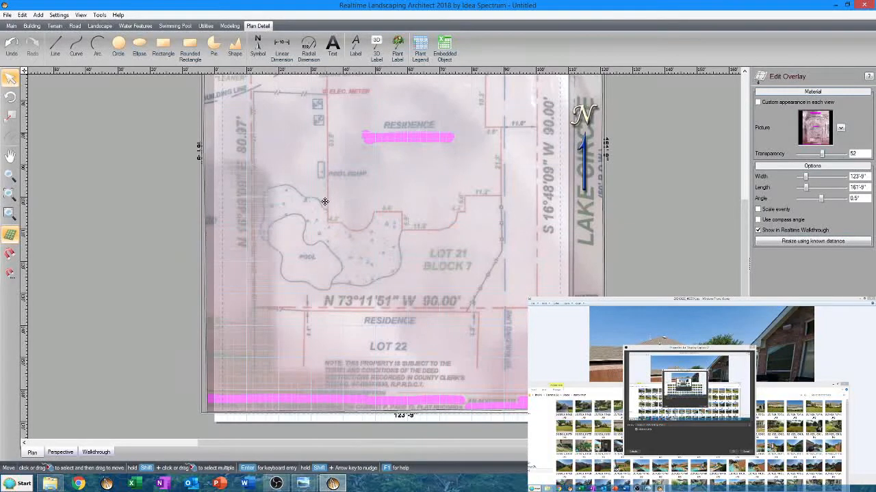
{"action": "left_click_drag", "start_coordinate": [325, 201], "coordinate": [311, 368]}
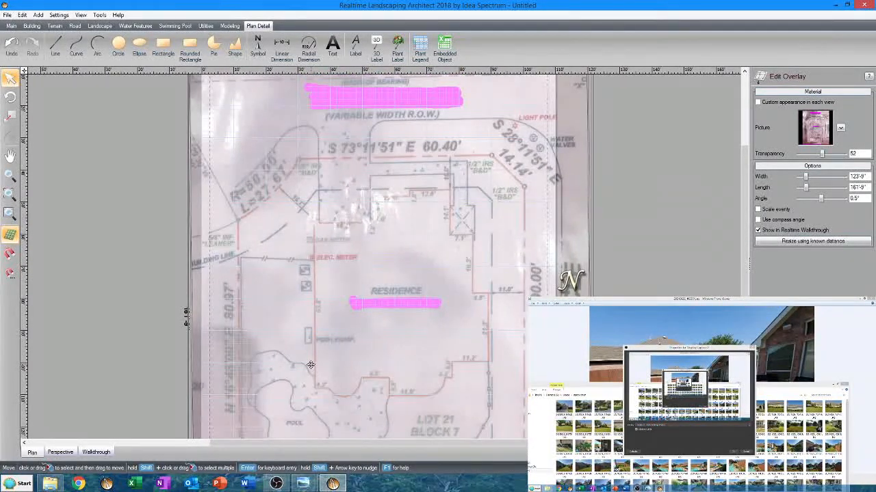
Step: View the plan's print options and the PDF export save options, cancelling both without producing output
{"action": "left_click", "coordinate": [7, 15]}
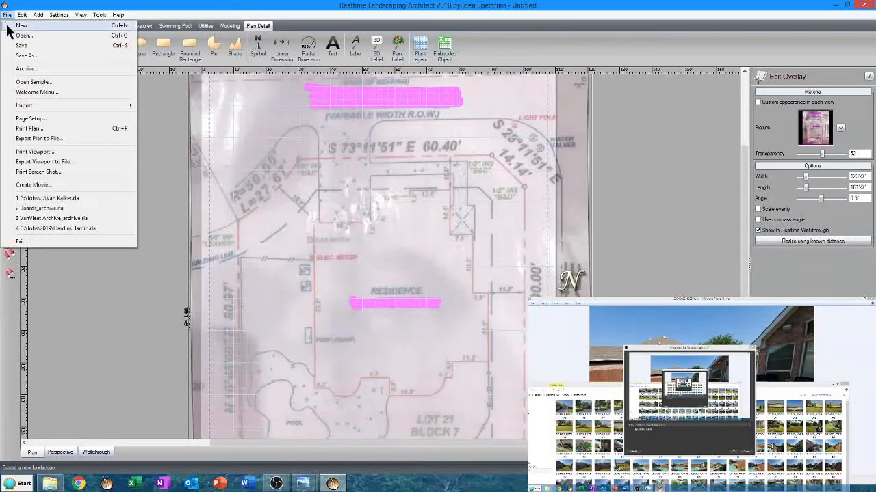
{"action": "left_click", "coordinate": [68, 127]}
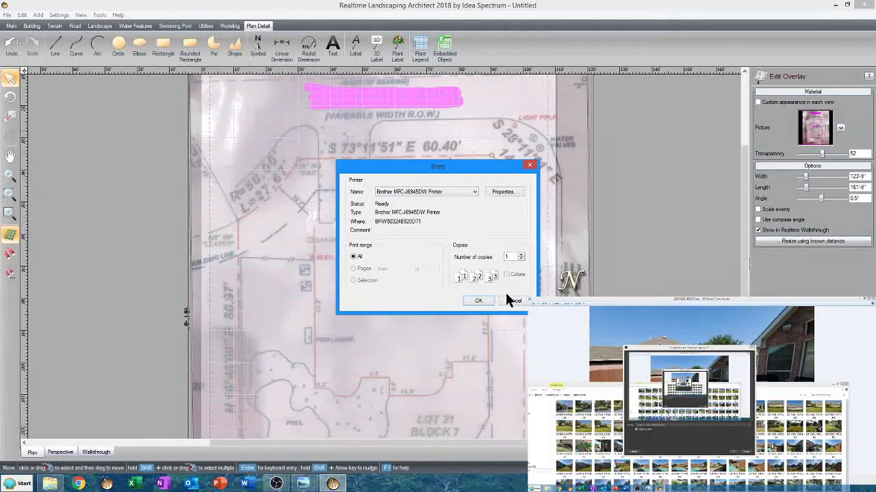
{"action": "left_click", "coordinate": [530, 166]}
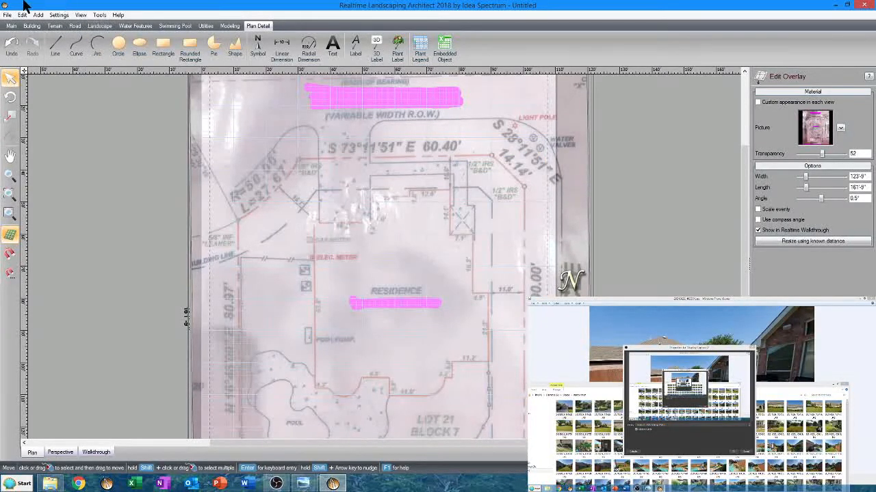
{"action": "left_click", "coordinate": [6, 15]}
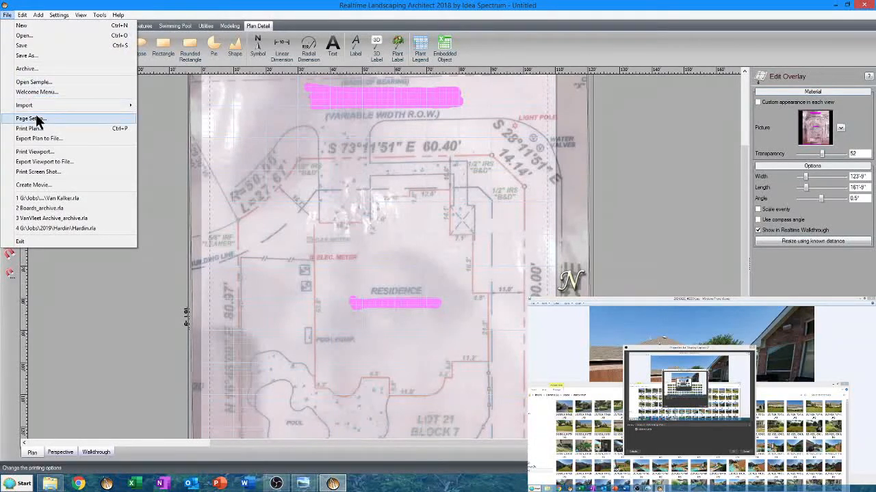
{"action": "left_click", "coordinate": [48, 138]}
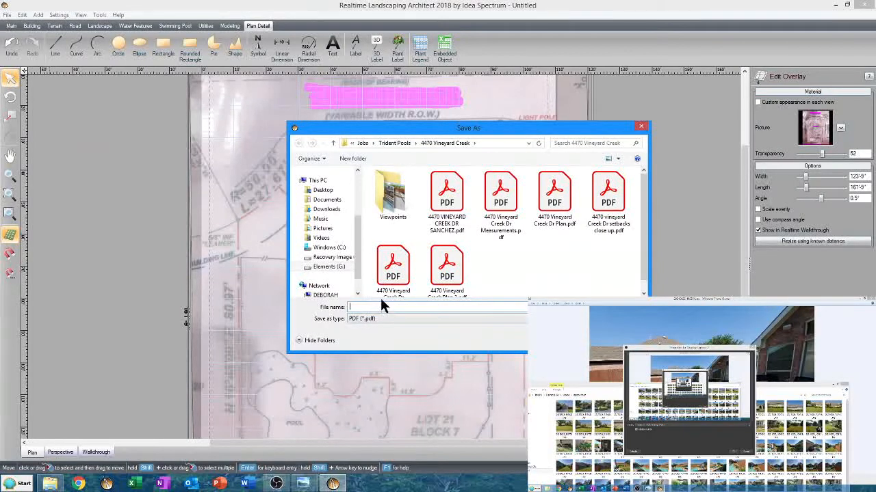
{"action": "left_click", "coordinate": [642, 127]}
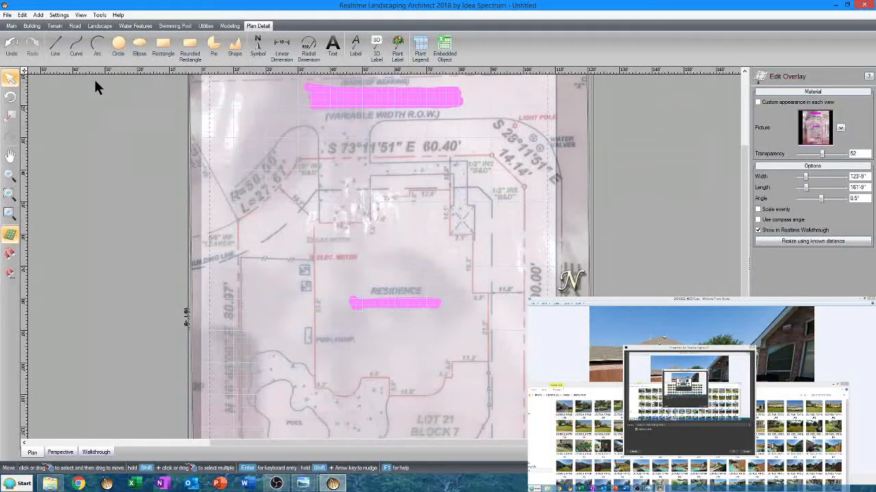
Step: Review the printers available in the page's printer setup, and cancel out of the page setup
{"action": "left_click", "coordinate": [7, 15]}
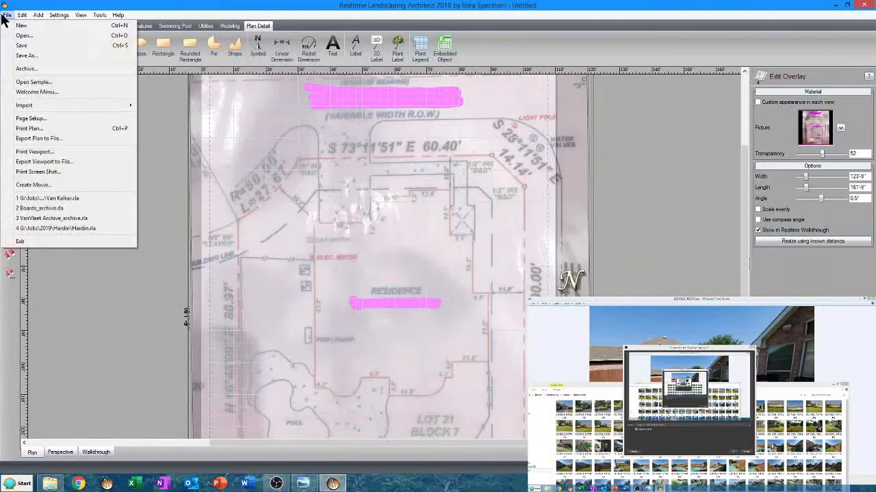
{"action": "left_click", "coordinate": [31, 118]}
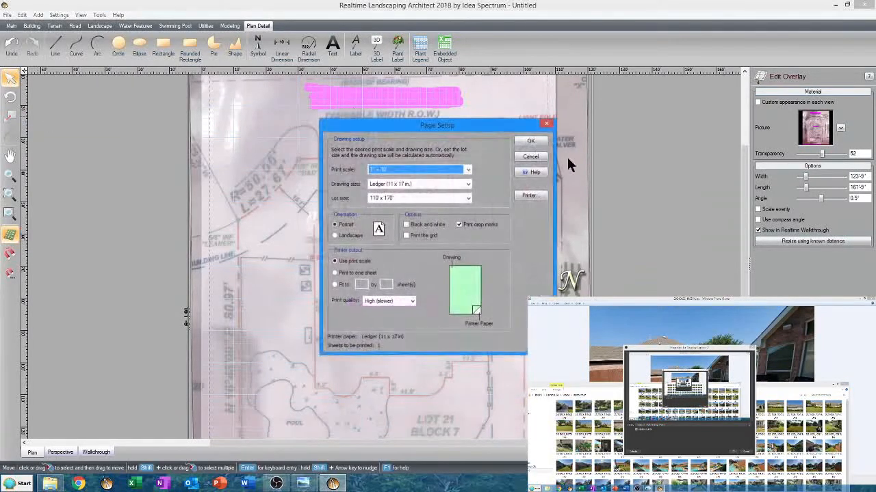
{"action": "left_click", "coordinate": [529, 196]}
{"action": "left_click", "coordinate": [431, 195]}
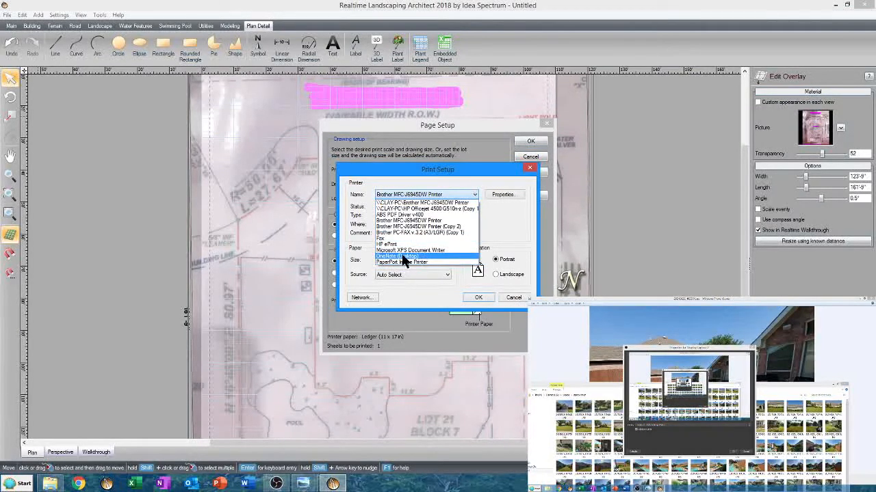
{"action": "left_click", "coordinate": [514, 299]}
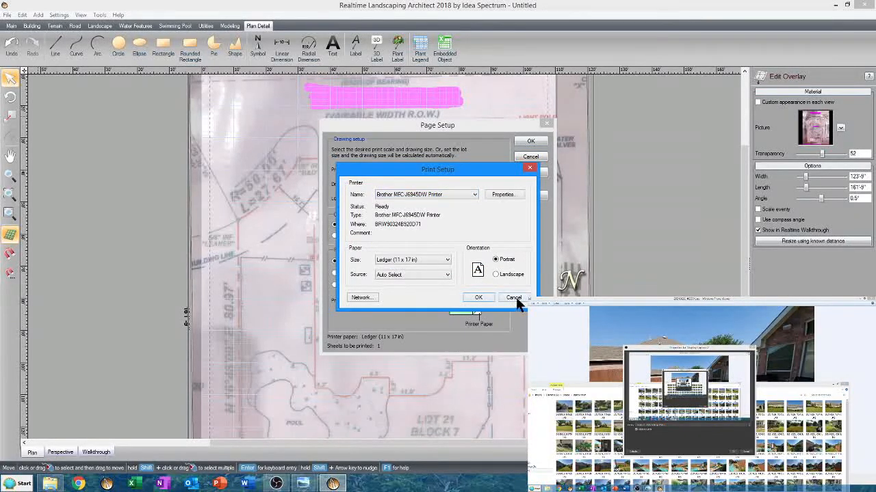
{"action": "left_click", "coordinate": [515, 298]}
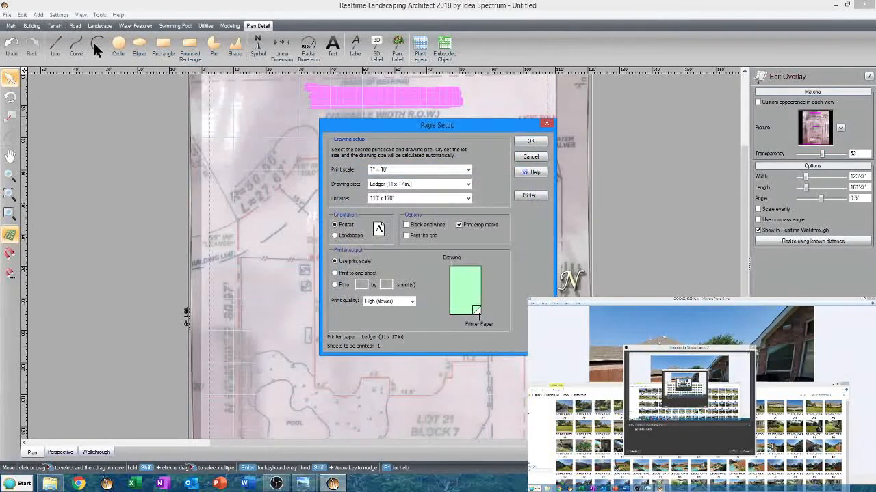
{"action": "left_click", "coordinate": [547, 124]}
{"action": "left_click", "coordinate": [6, 14]}
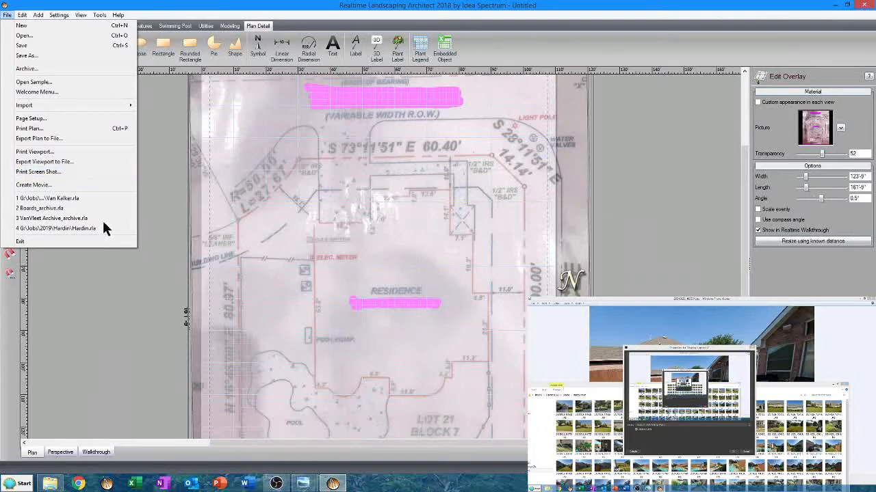
{"action": "left_click", "coordinate": [359, 230]}
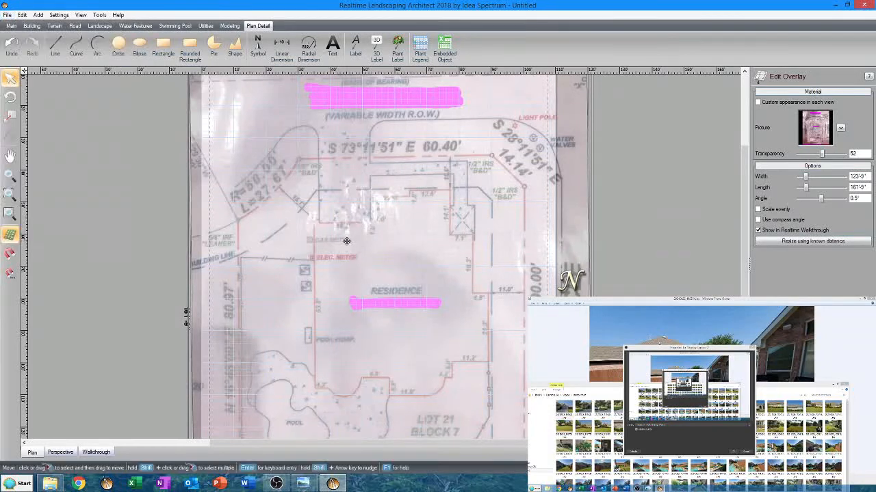
{"action": "scroll", "coordinate": [346, 241], "scroll_direction": "down", "scroll_amount": 3}
{"action": "scroll", "coordinate": [347, 241], "scroll_direction": "up", "scroll_amount": 4}
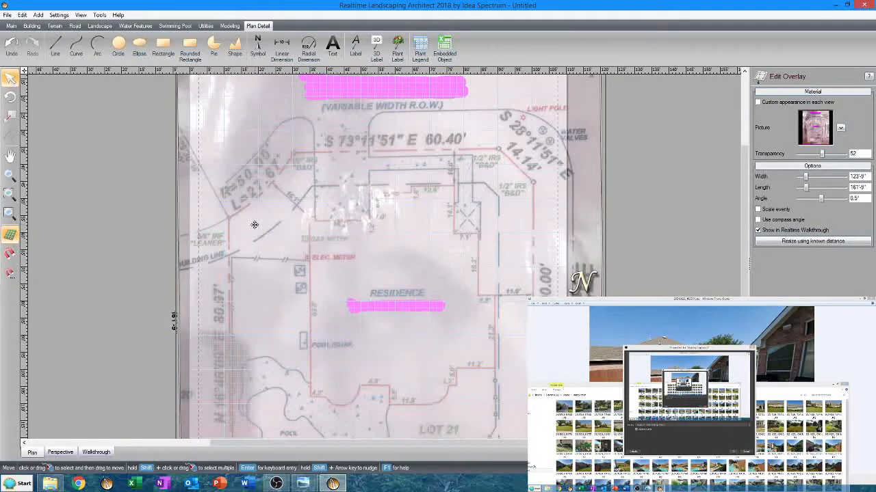
{"action": "scroll", "coordinate": [254, 224], "scroll_direction": "up", "scroll_amount": 2}
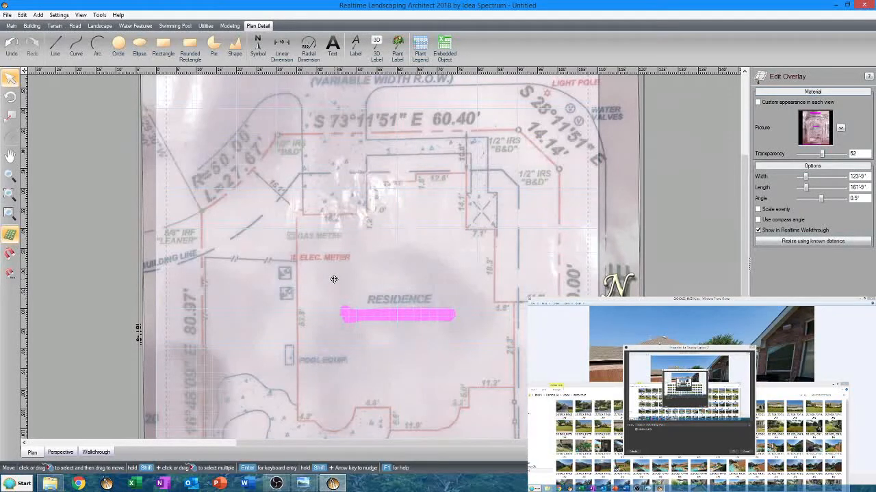
{"action": "scroll", "coordinate": [334, 280], "scroll_direction": "up", "scroll_amount": 1}
{"action": "scroll", "coordinate": [334, 279], "scroll_direction": "down", "scroll_amount": 3}
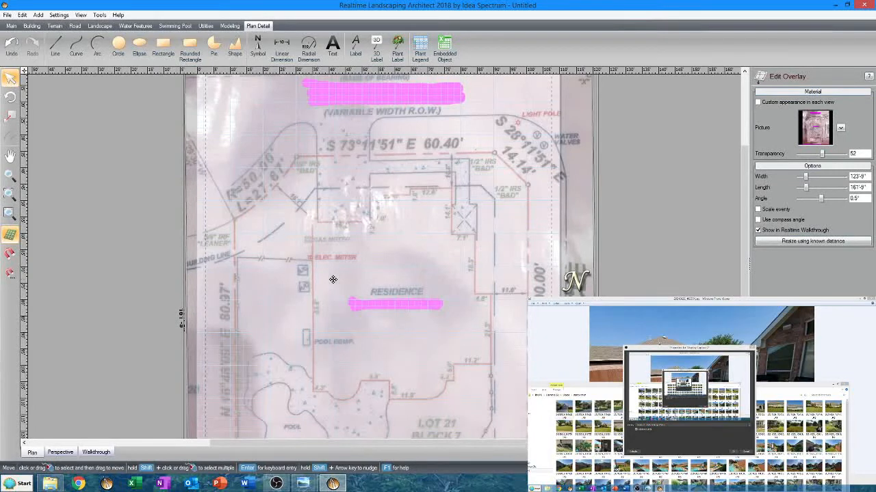
{"action": "scroll", "coordinate": [333, 279], "scroll_direction": "down", "scroll_amount": 2}
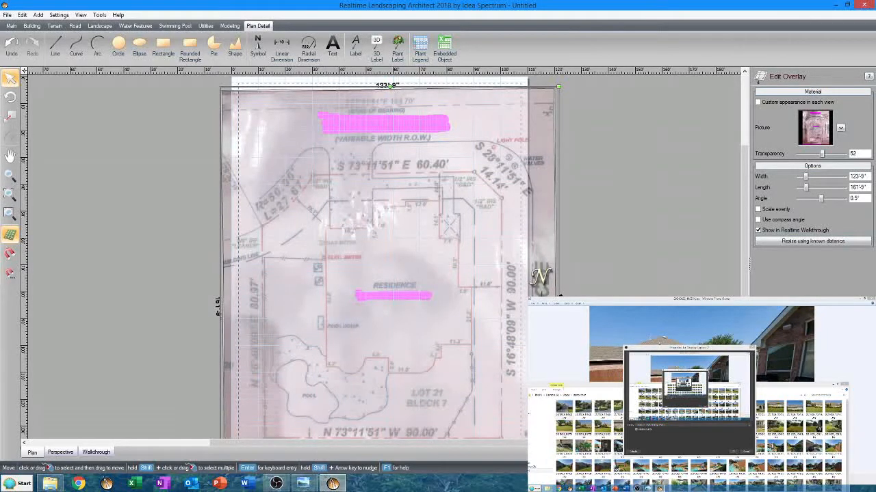
Step: Switch to the pool photo 20210826_102301.jpg in Windows Photo Viewer, bring it onto the main screen and maximize it
{"action": "left_click", "coordinate": [601, 347]}
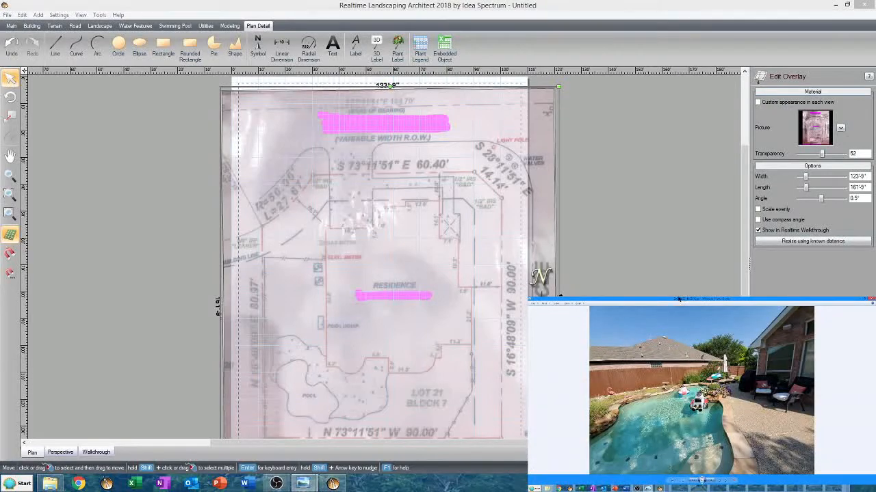
{"action": "left_click_drag", "start_coordinate": [648, 299], "coordinate": [379, 119]}
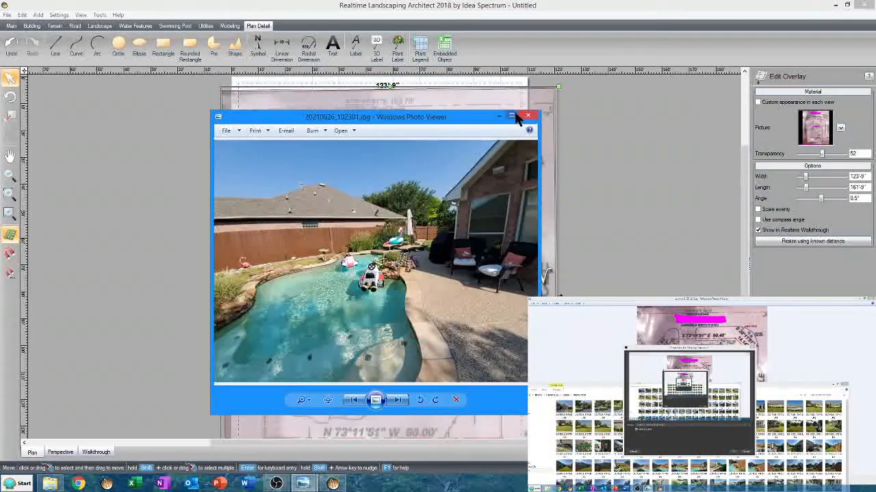
{"action": "left_click", "coordinate": [512, 116]}
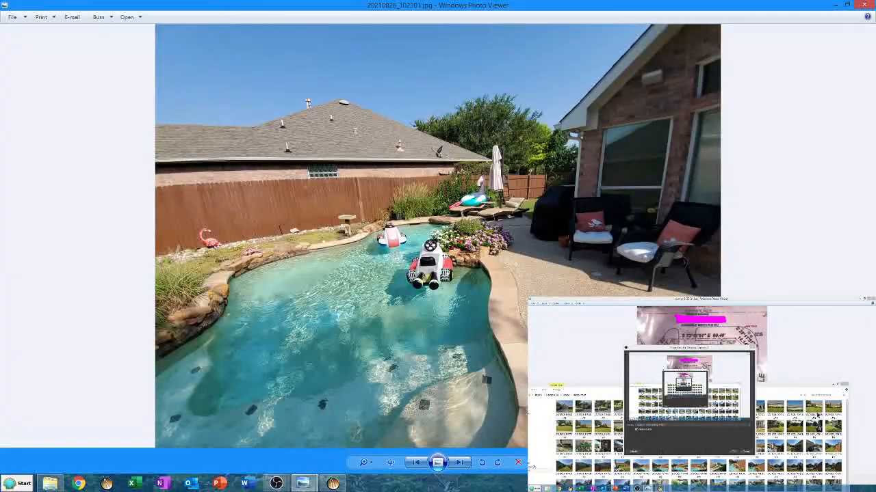
Step: Open the photo of the house's brick side with the shrub bed, bring it onto the main screen and maximize it
{"action": "double_click", "coordinate": [781, 414]}
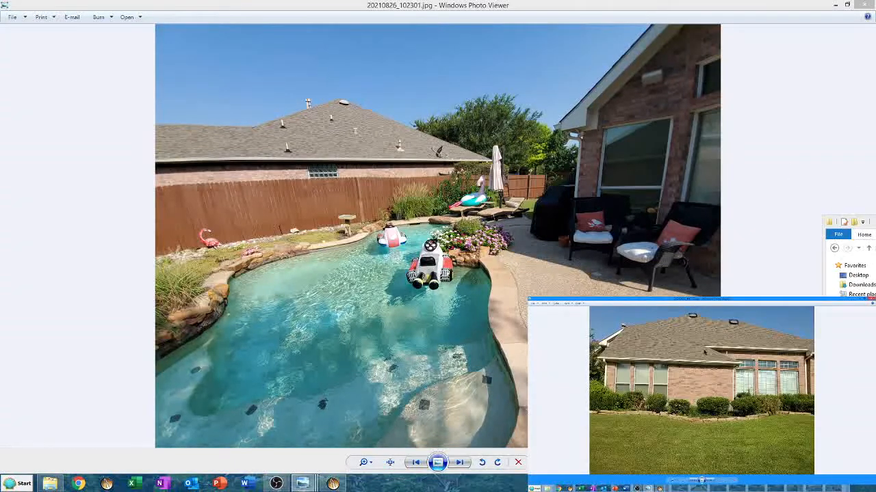
{"action": "left_click_drag", "start_coordinate": [699, 300], "coordinate": [327, 84]}
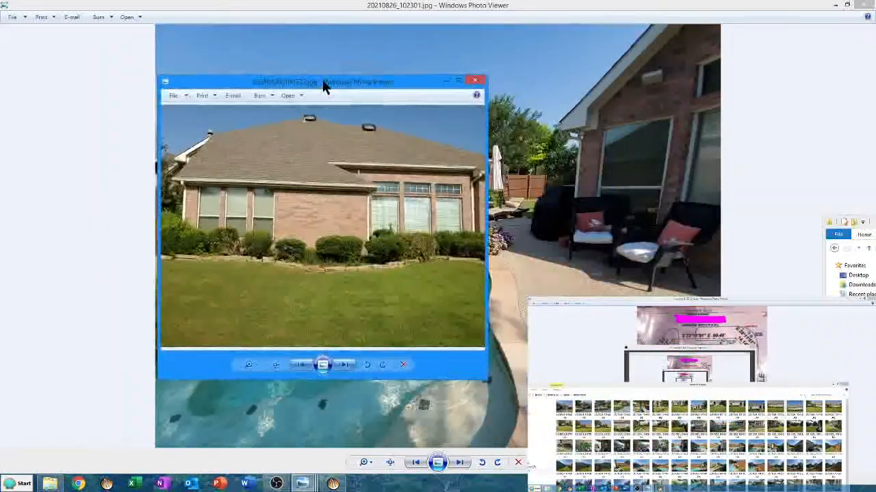
{"action": "left_click", "coordinate": [459, 81]}
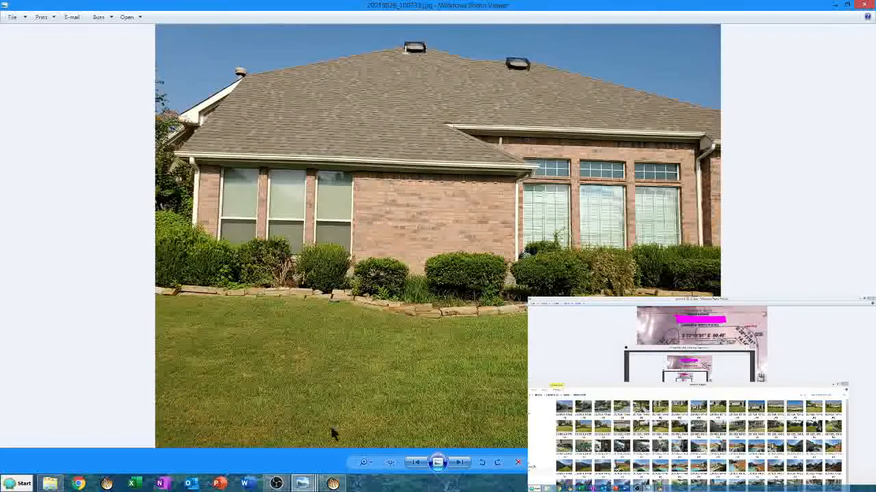
Step: Browse the neighbouring house photos, from the arched entry to the corner with the iron fence and tree
{"action": "left_click", "coordinate": [416, 462]}
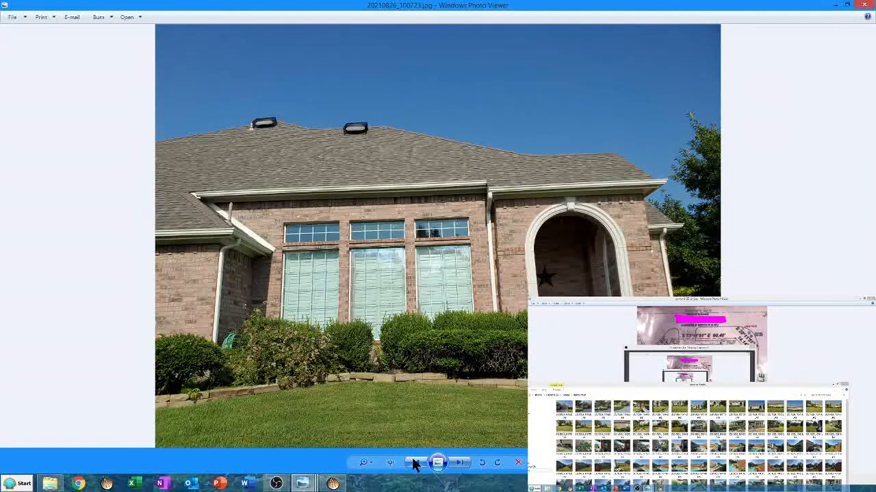
{"action": "left_click", "coordinate": [457, 463]}
{"action": "left_click", "coordinate": [457, 463]}
{"action": "left_click", "coordinate": [456, 463]}
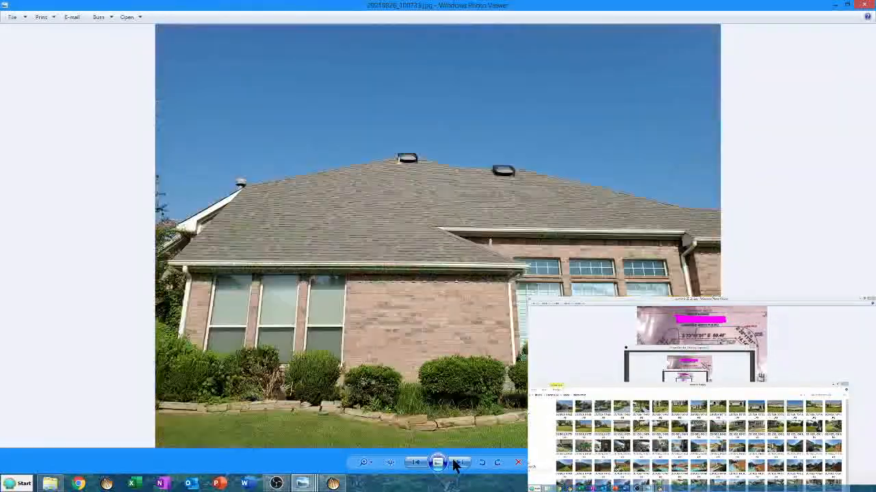
{"action": "left_click", "coordinate": [457, 463]}
{"action": "left_click", "coordinate": [457, 463]}
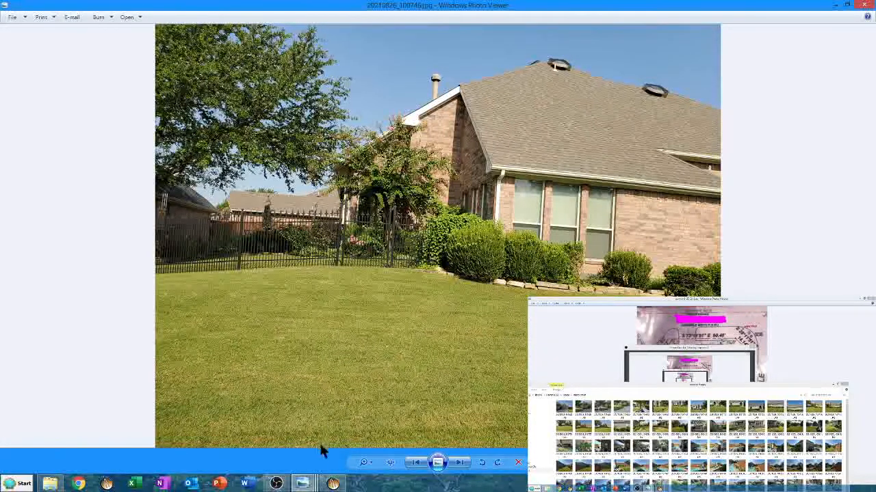
Step: Switch to Realtime Landscaping Architect and view the modeling tools
{"action": "left_click", "coordinate": [333, 484]}
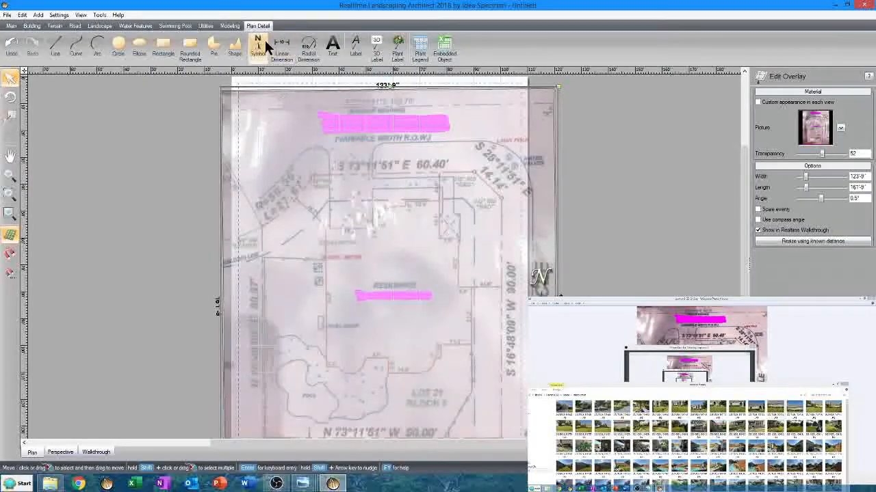
{"action": "left_click", "coordinate": [233, 26]}
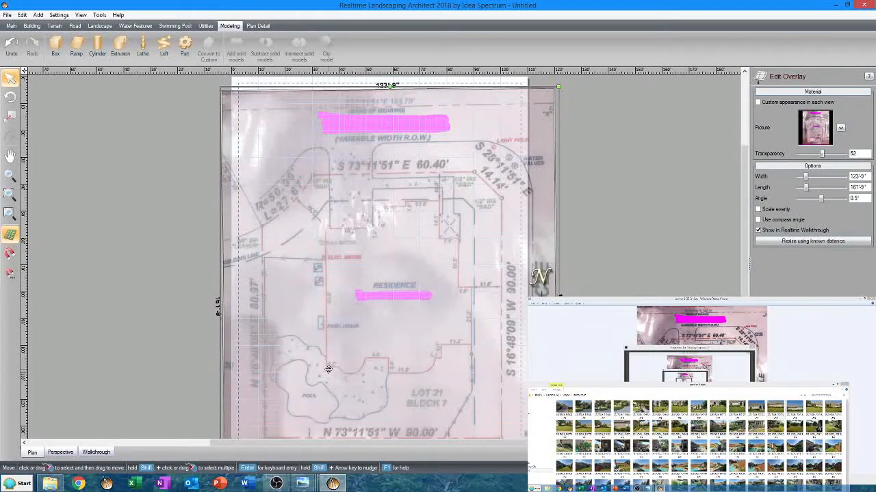
{"action": "mouse_move", "coordinate": [335, 485]}
{"action": "left_click", "coordinate": [334, 484]}
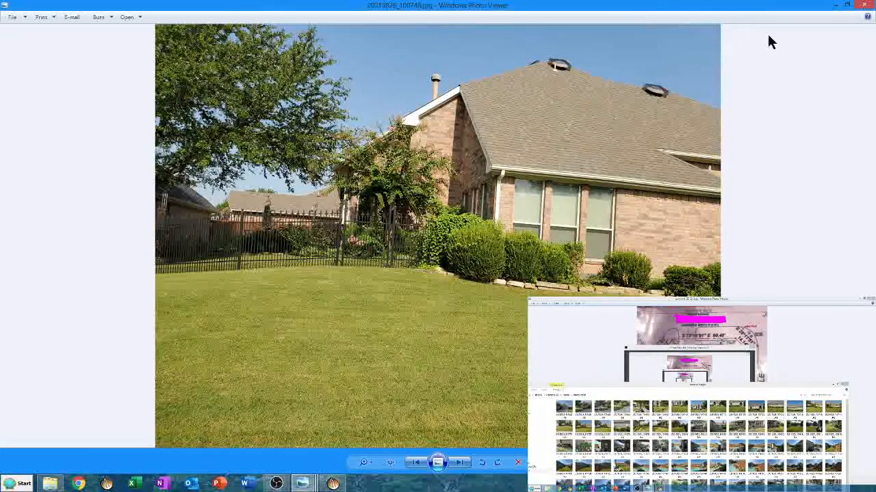
{"action": "left_click", "coordinate": [833, 7]}
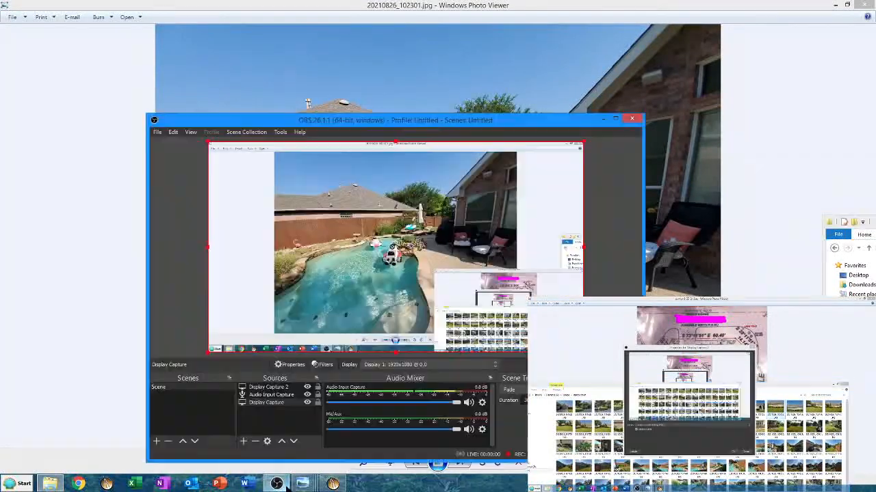
{"action": "left_click", "coordinate": [281, 484]}
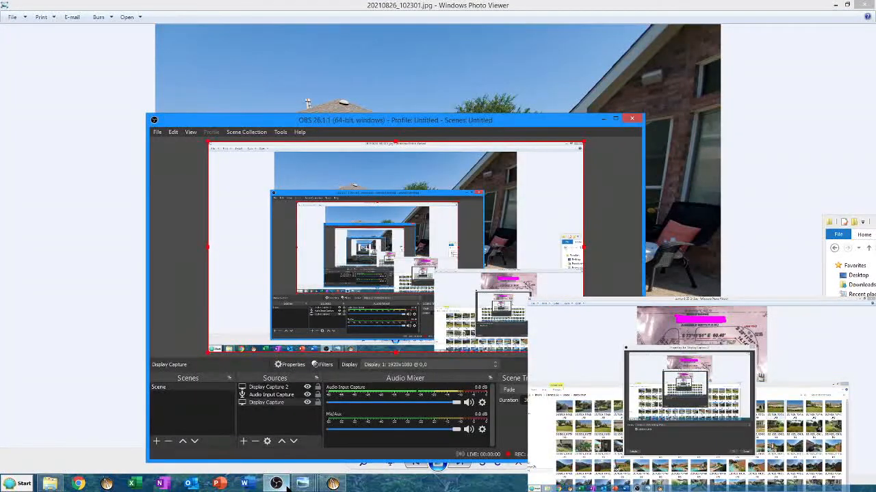
Step: Return to Realtime Landscaping Architect and set the survey overlay's transparency to 4
{"action": "left_click", "coordinate": [333, 483]}
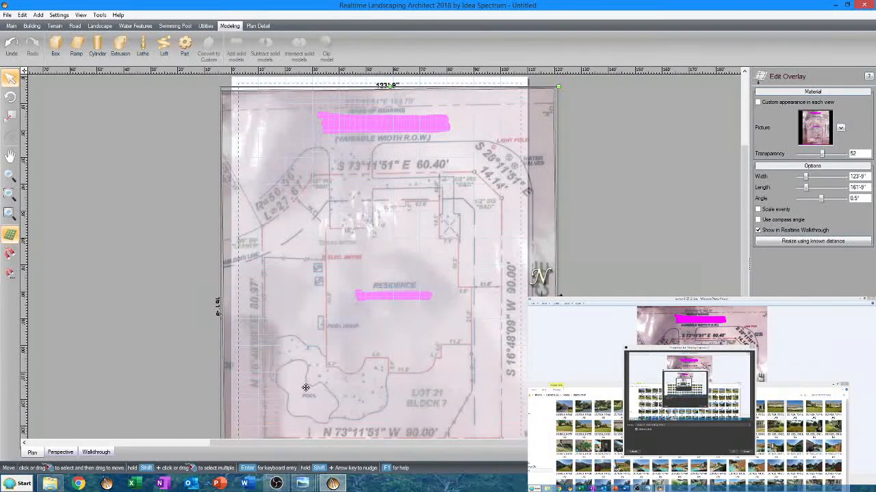
{"action": "scroll", "coordinate": [302, 388], "scroll_direction": "up", "scroll_amount": 2}
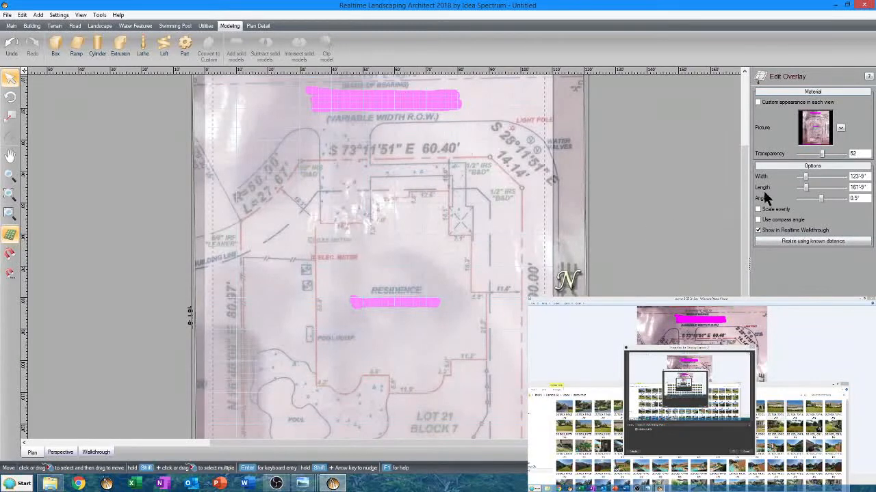
{"action": "left_click_drag", "start_coordinate": [826, 153], "coordinate": [805, 154]}
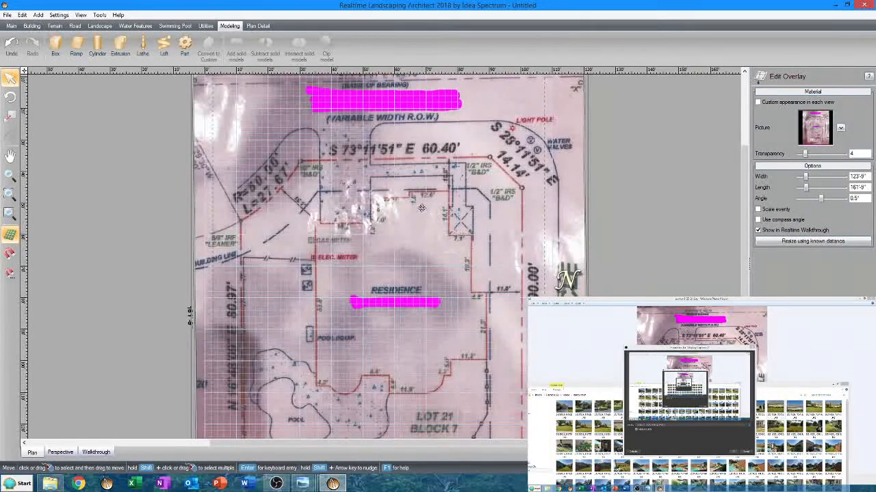
Step: Examine the survey's residence outline, the pool and patio behind it, and the rear property line up close and within the whole lot
{"action": "scroll", "coordinate": [319, 170], "scroll_direction": "up", "scroll_amount": 3}
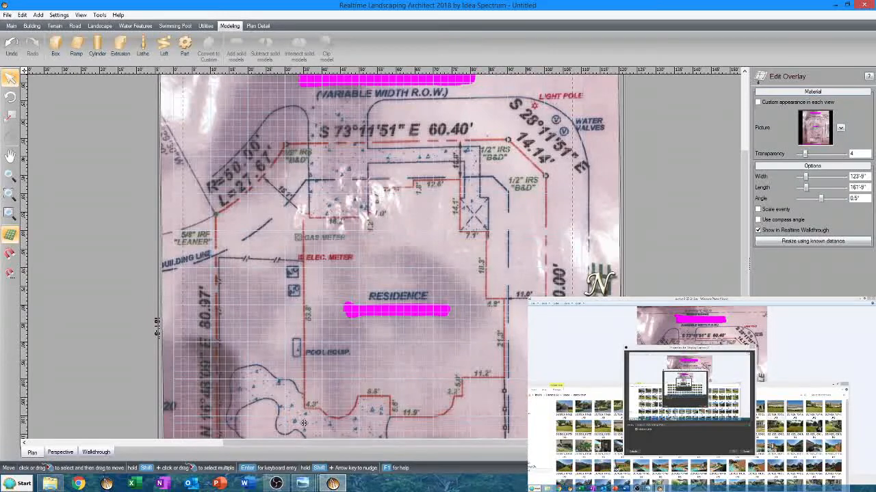
{"action": "middle_click_drag", "start_coordinate": [281, 384], "coordinate": [262, 269]}
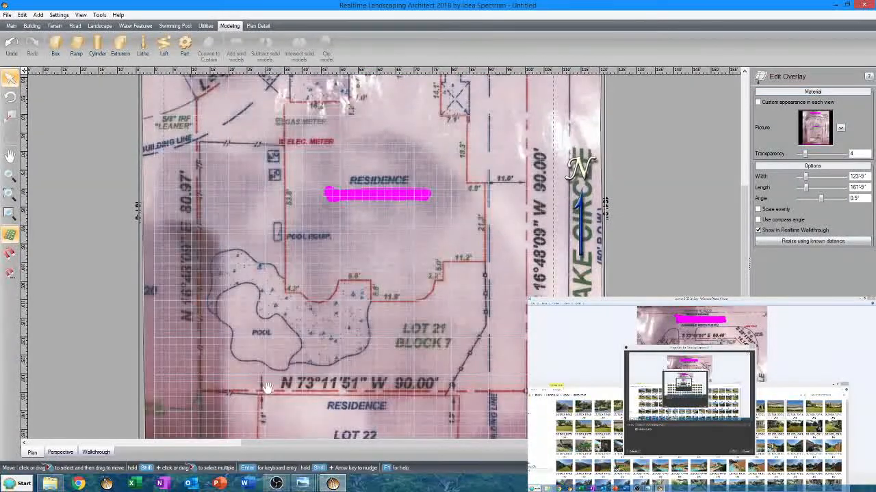
{"action": "middle_click_drag", "start_coordinate": [268, 391], "coordinate": [277, 343]}
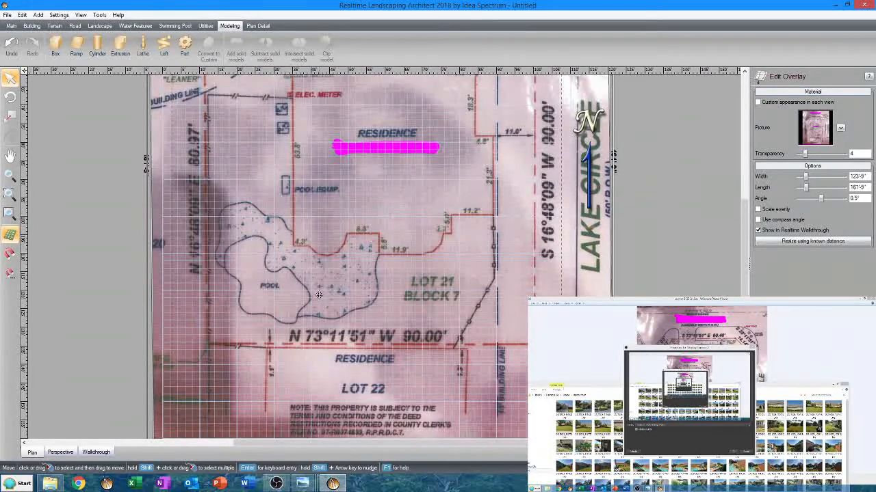
{"action": "left_click_drag", "start_coordinate": [334, 277], "coordinate": [335, 340]}
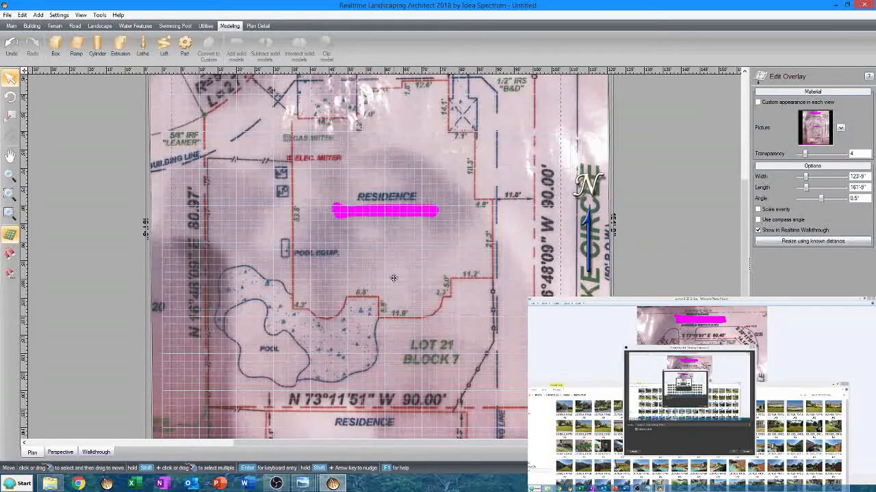
{"action": "scroll", "coordinate": [393, 278], "scroll_direction": "up", "scroll_amount": 1}
{"action": "scroll", "coordinate": [394, 278], "scroll_direction": "down", "scroll_amount": 1}
{"action": "scroll", "coordinate": [393, 278], "scroll_direction": "up", "scroll_amount": 2}
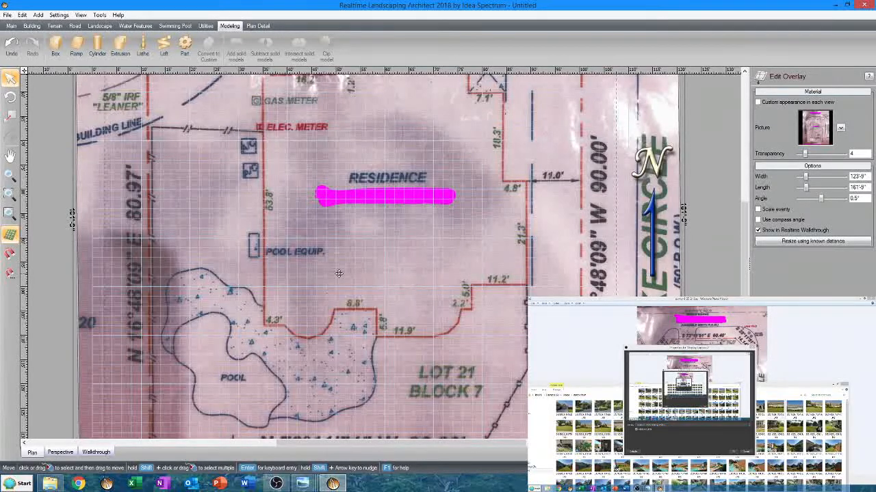
{"action": "scroll", "coordinate": [328, 355], "scroll_direction": "up", "scroll_amount": 2}
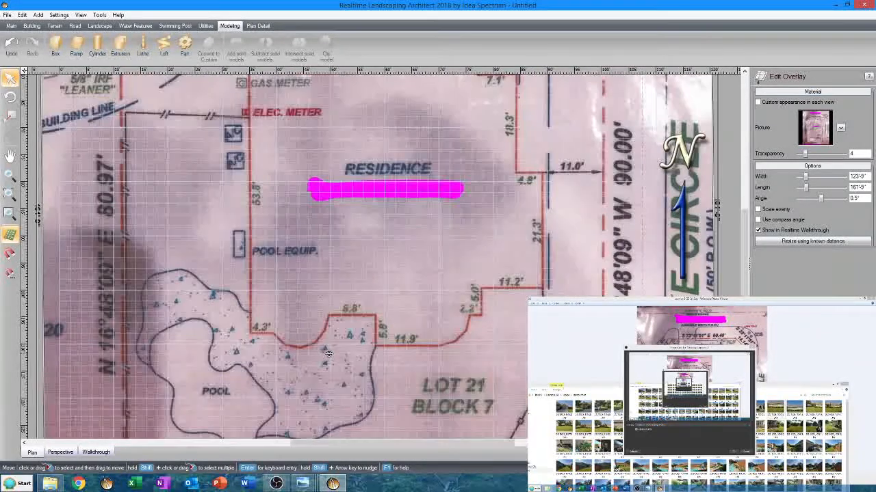
{"action": "scroll", "coordinate": [329, 354], "scroll_direction": "down", "scroll_amount": 3}
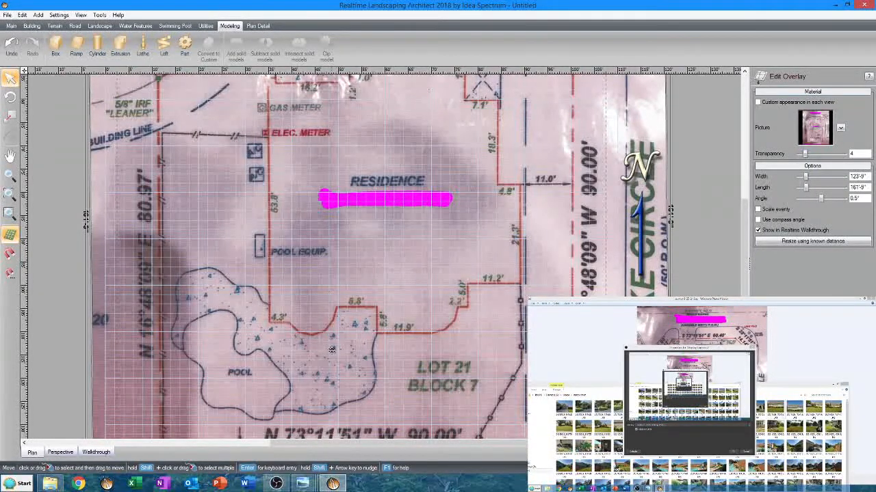
{"action": "scroll", "coordinate": [330, 350], "scroll_direction": "down", "scroll_amount": 1}
{"action": "scroll", "coordinate": [331, 349], "scroll_direction": "down", "scroll_amount": 2}
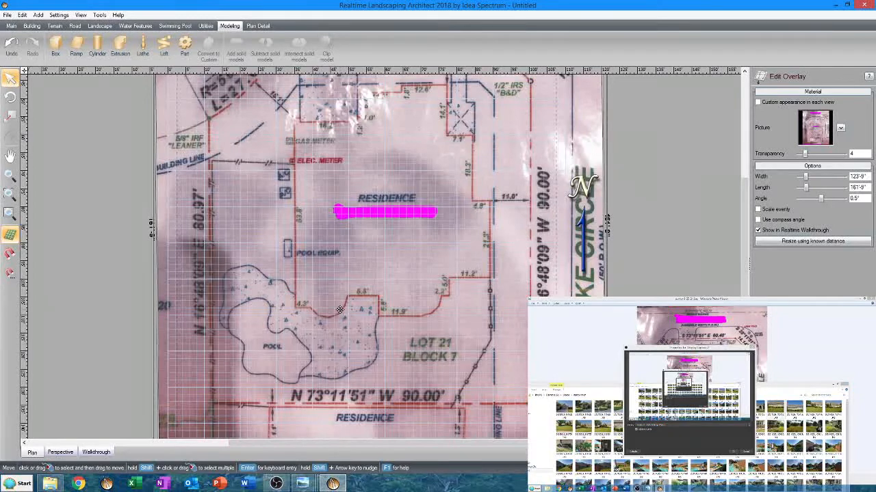
{"action": "scroll", "coordinate": [340, 310], "scroll_direction": "down", "scroll_amount": 2}
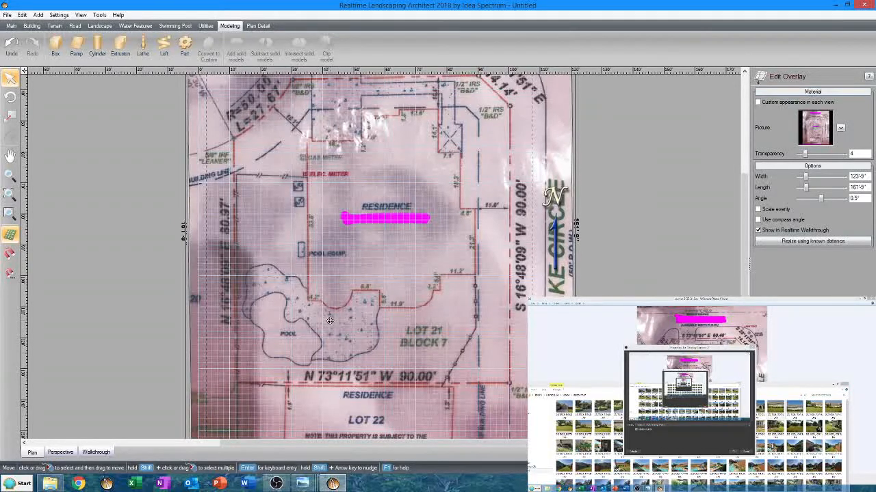
{"action": "scroll", "coordinate": [331, 317], "scroll_direction": "up", "scroll_amount": 2}
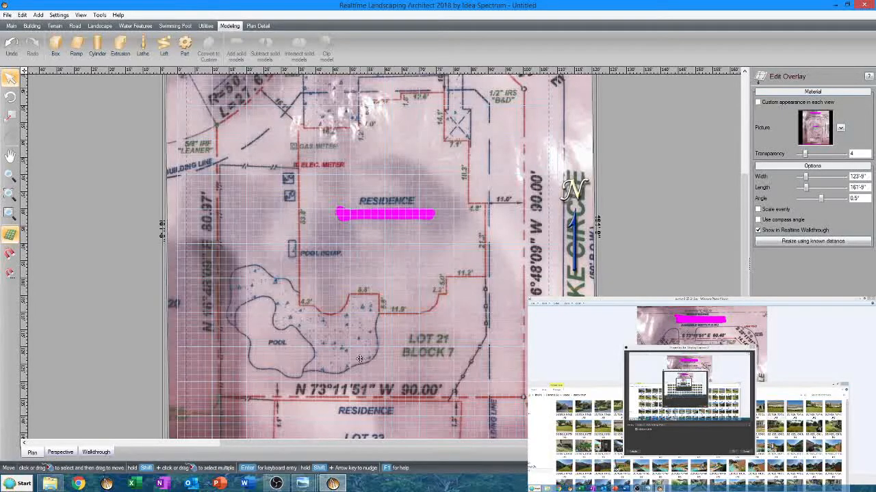
{"action": "scroll", "coordinate": [348, 324], "scroll_direction": "down", "scroll_amount": 4}
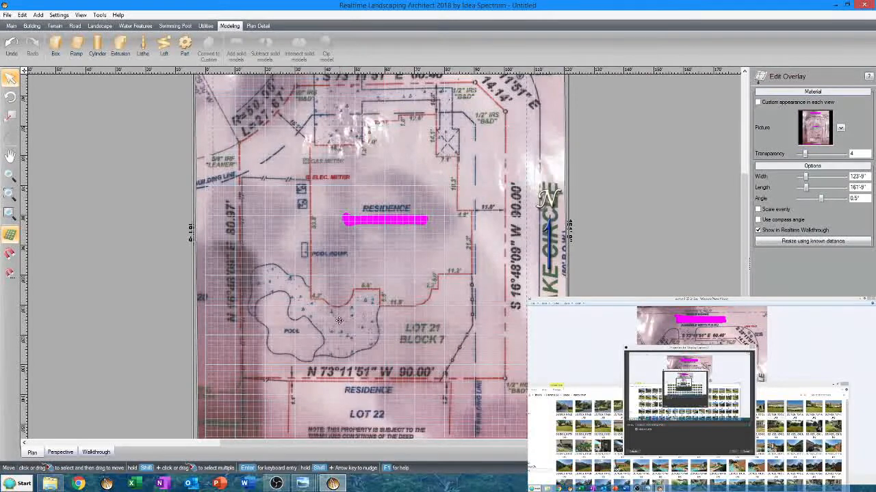
{"action": "scroll", "coordinate": [514, 234], "scroll_direction": "down", "scroll_amount": 2}
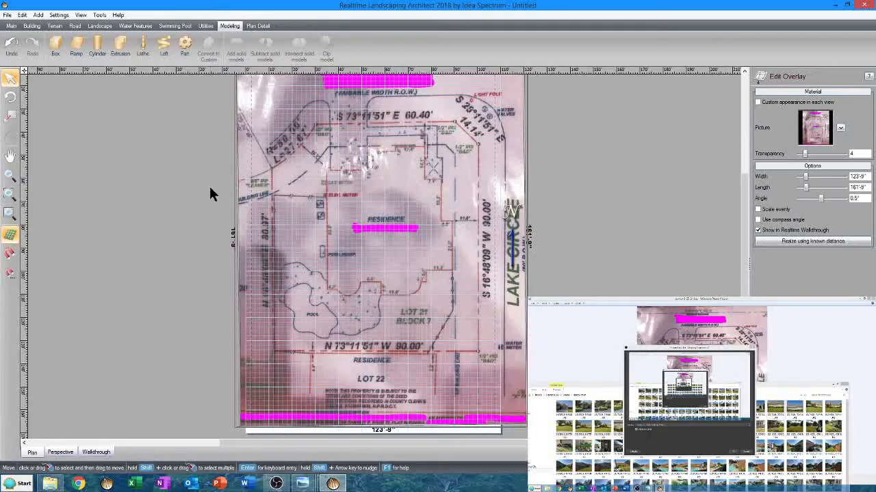
{"action": "left_click", "coordinate": [276, 483]}
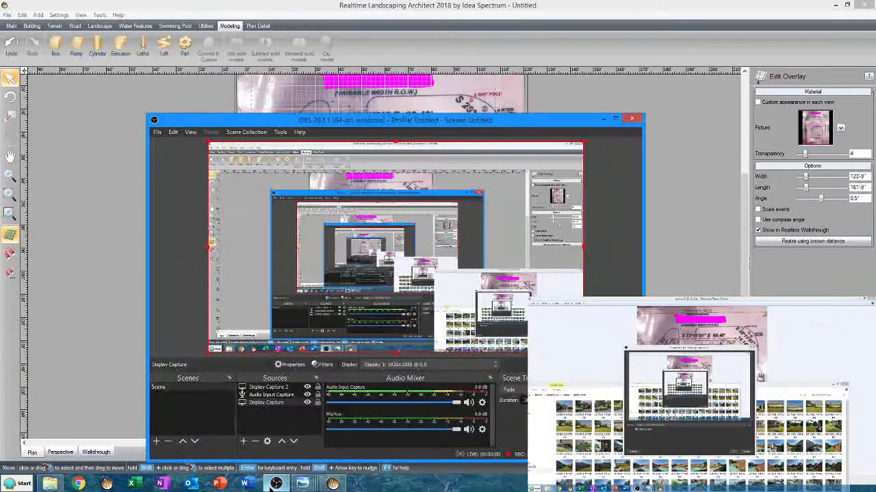